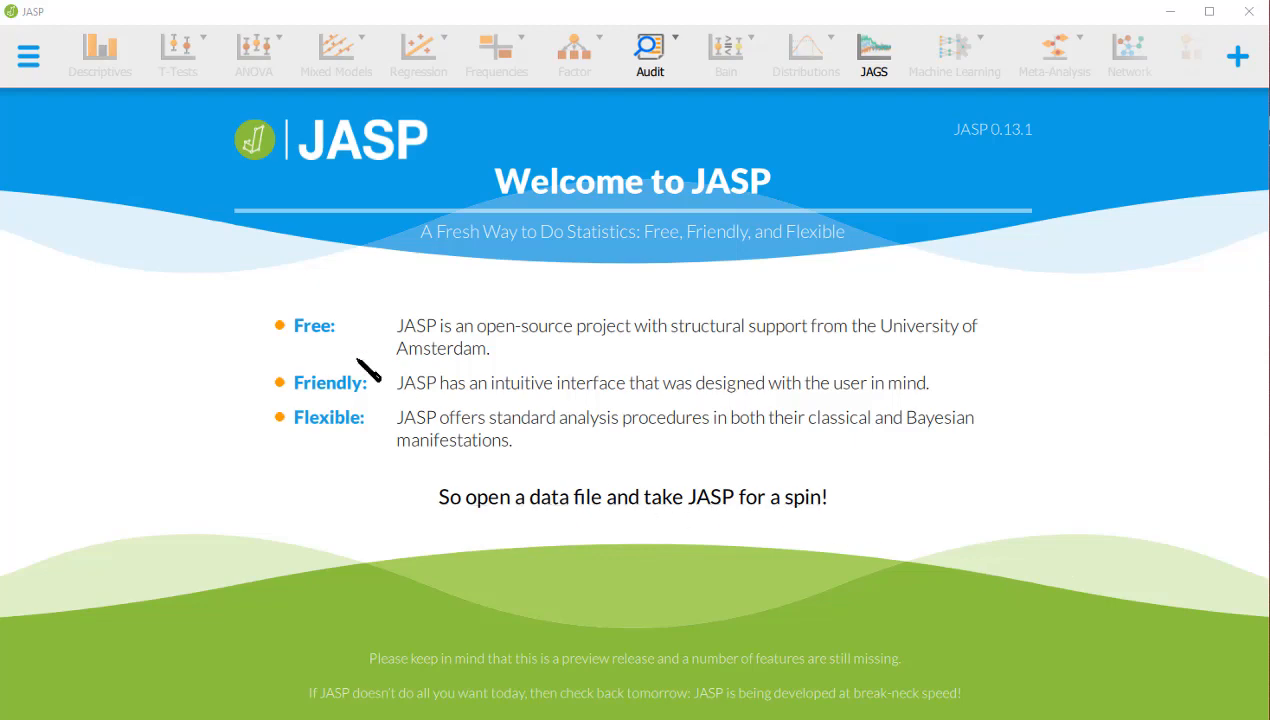
# Step: Open the DataForJASP data set from the computer's 001_Murdoch_Teaching data folder
pyautogui.click(28, 60)
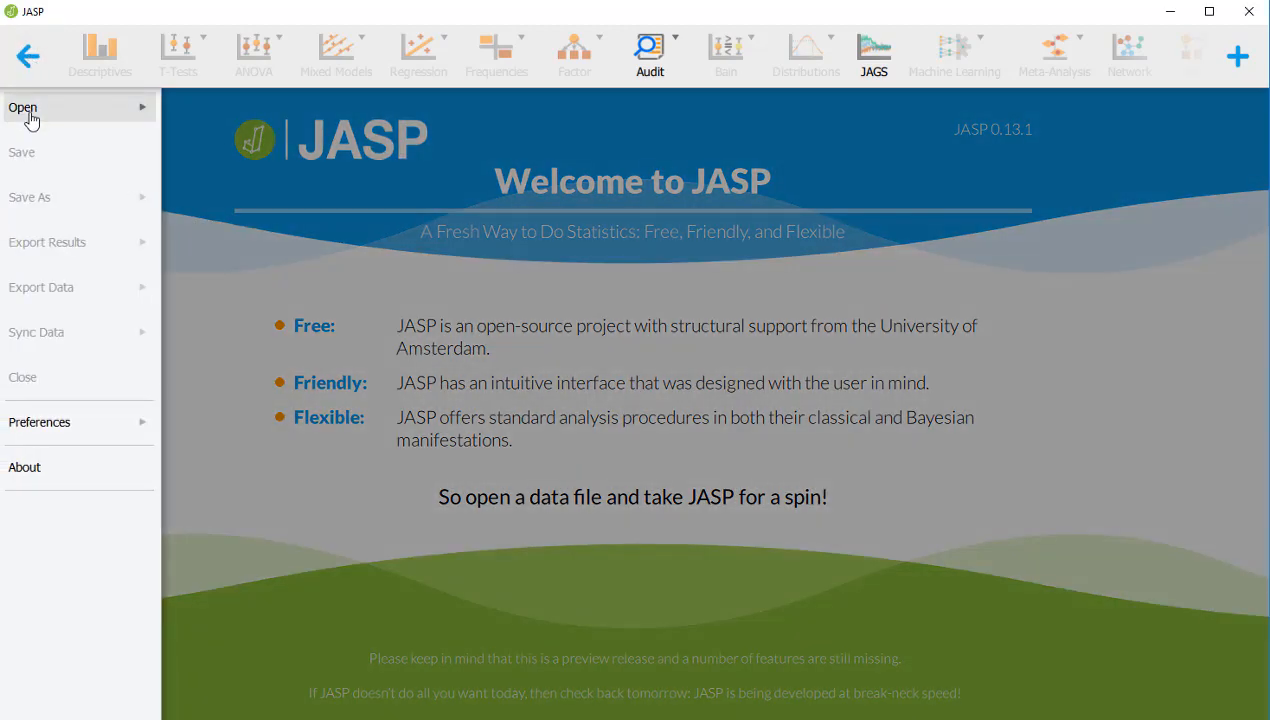
pyautogui.click(30, 118)
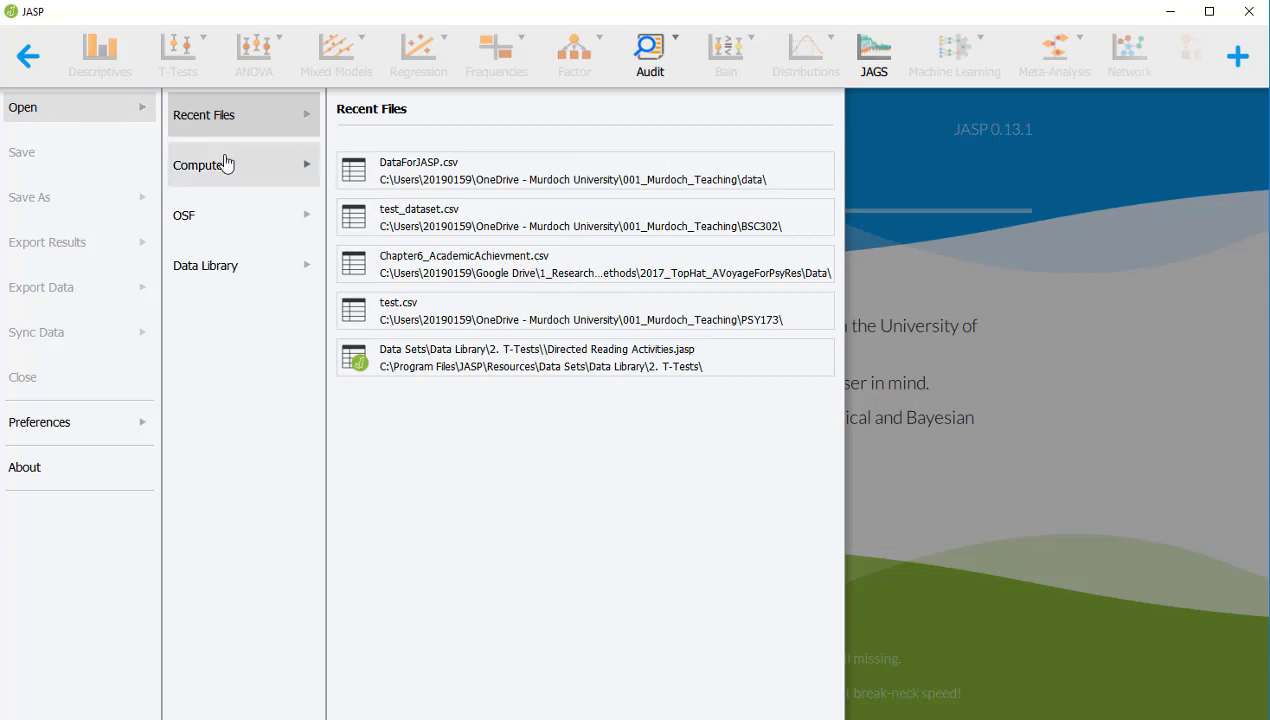
pyautogui.click(225, 166)
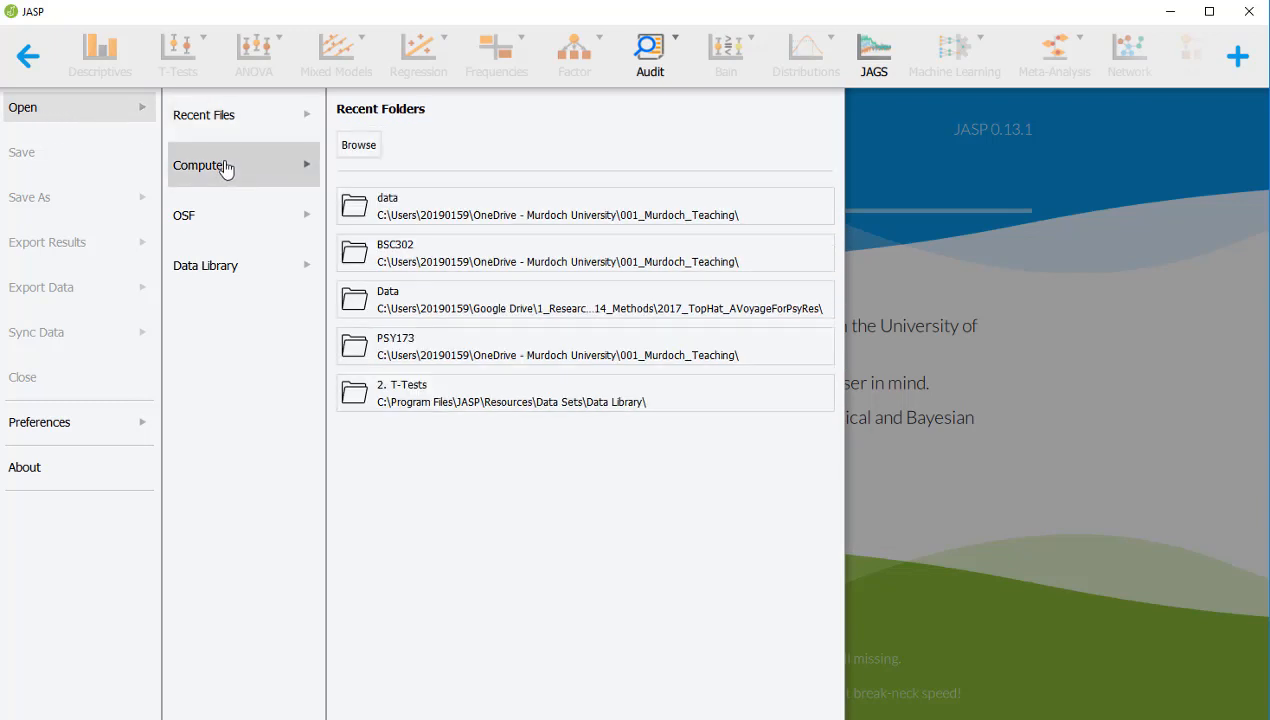
pyautogui.click(233, 229)
pyautogui.click(240, 274)
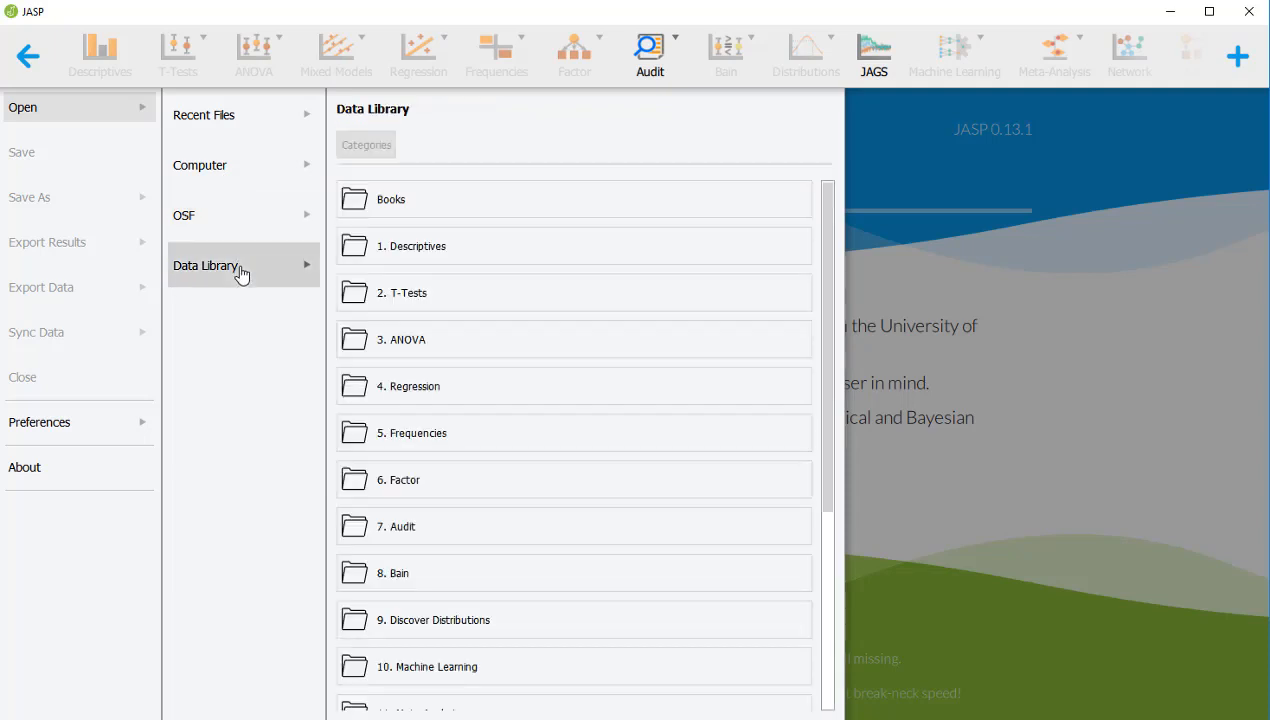
pyautogui.click(258, 178)
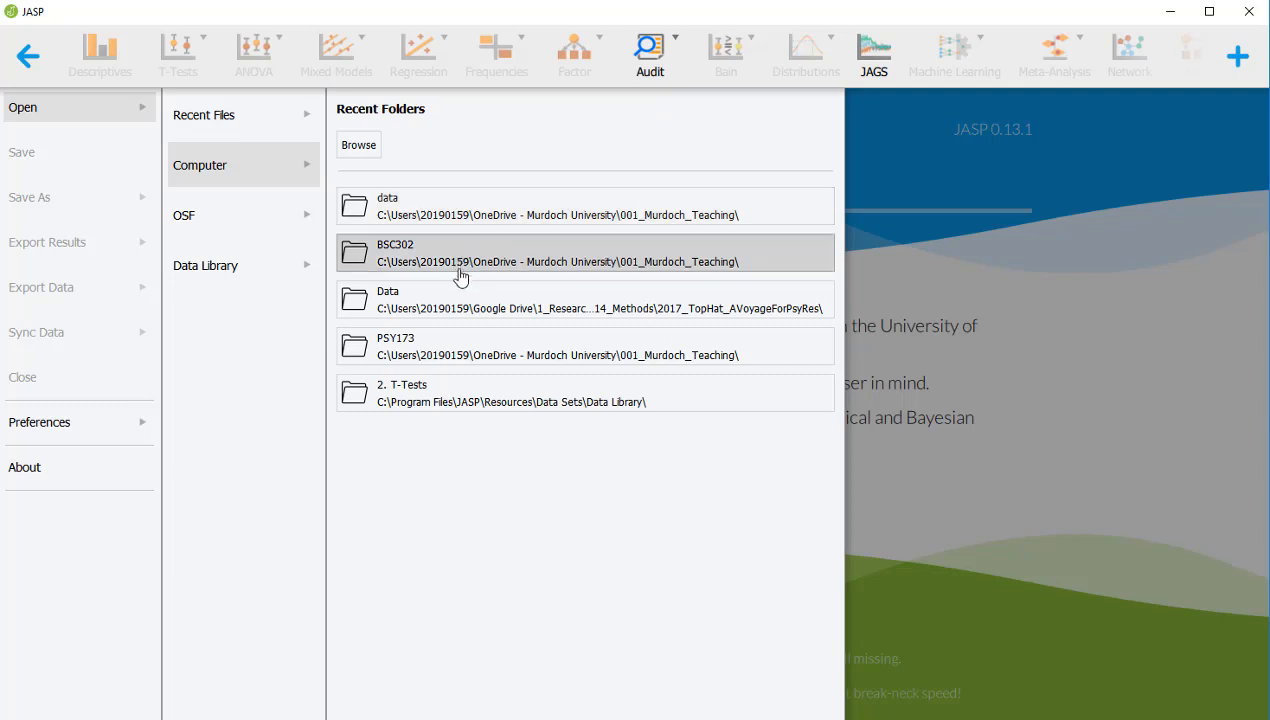
pyautogui.click(359, 146)
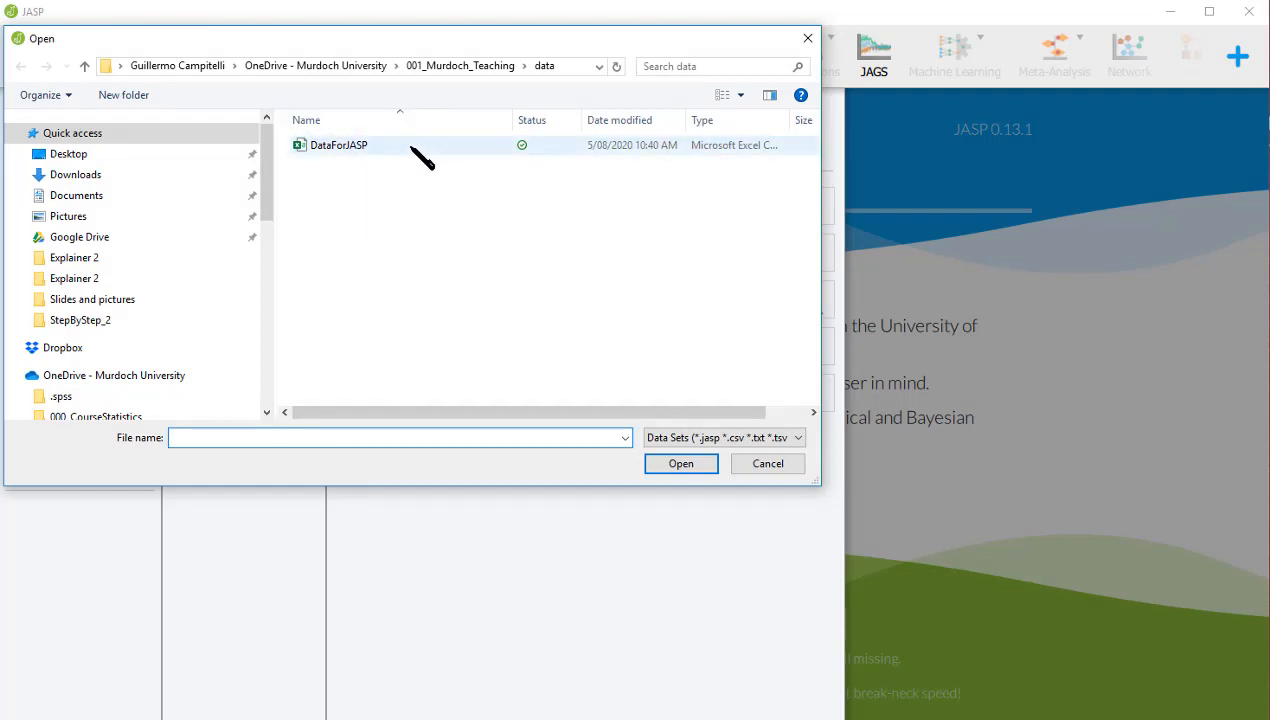
pyautogui.click(412, 148)
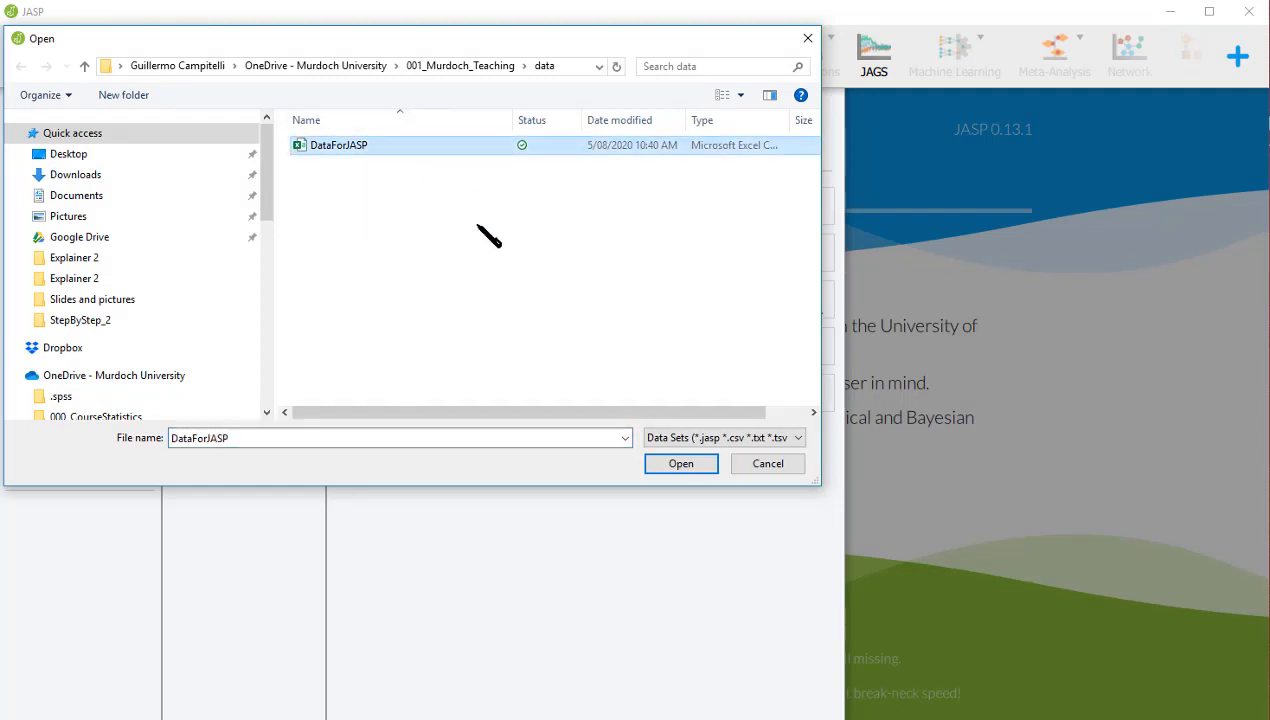
pyautogui.click(698, 462)
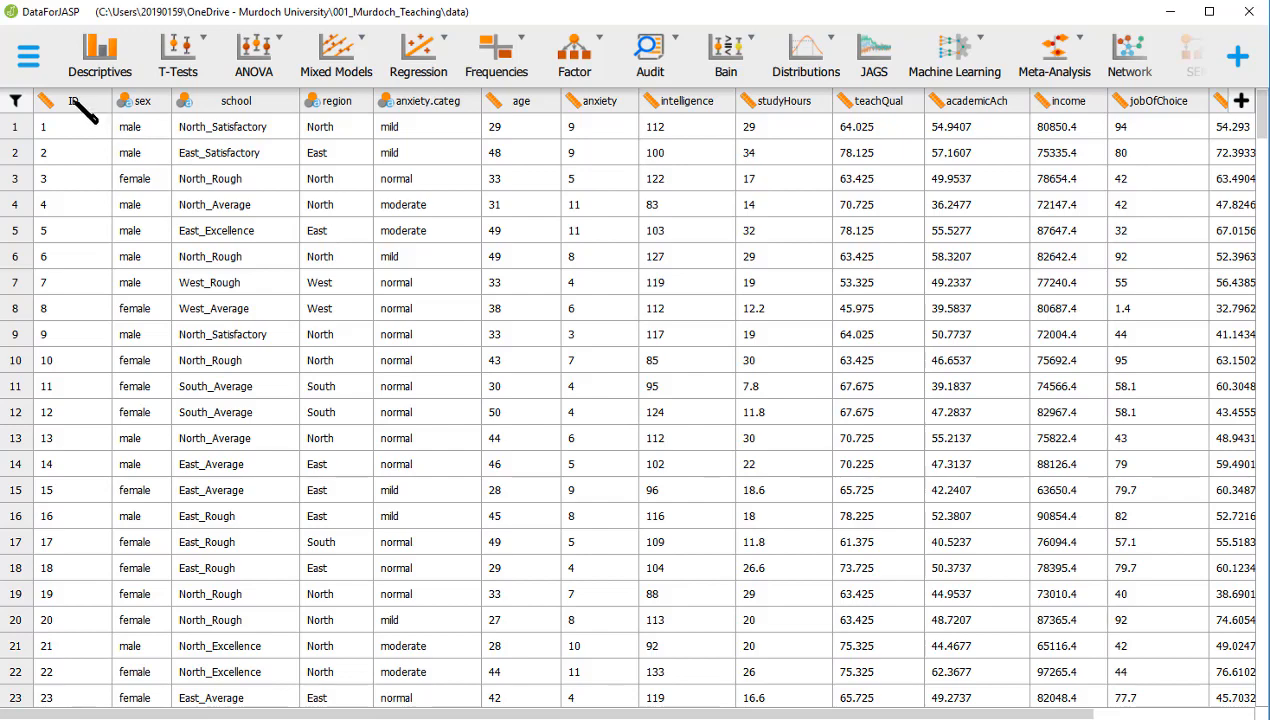
# Step: Examine the rows and columns of the loaded data set, from ID through to knowledge
pyautogui.scroll(-3, 175, 313)
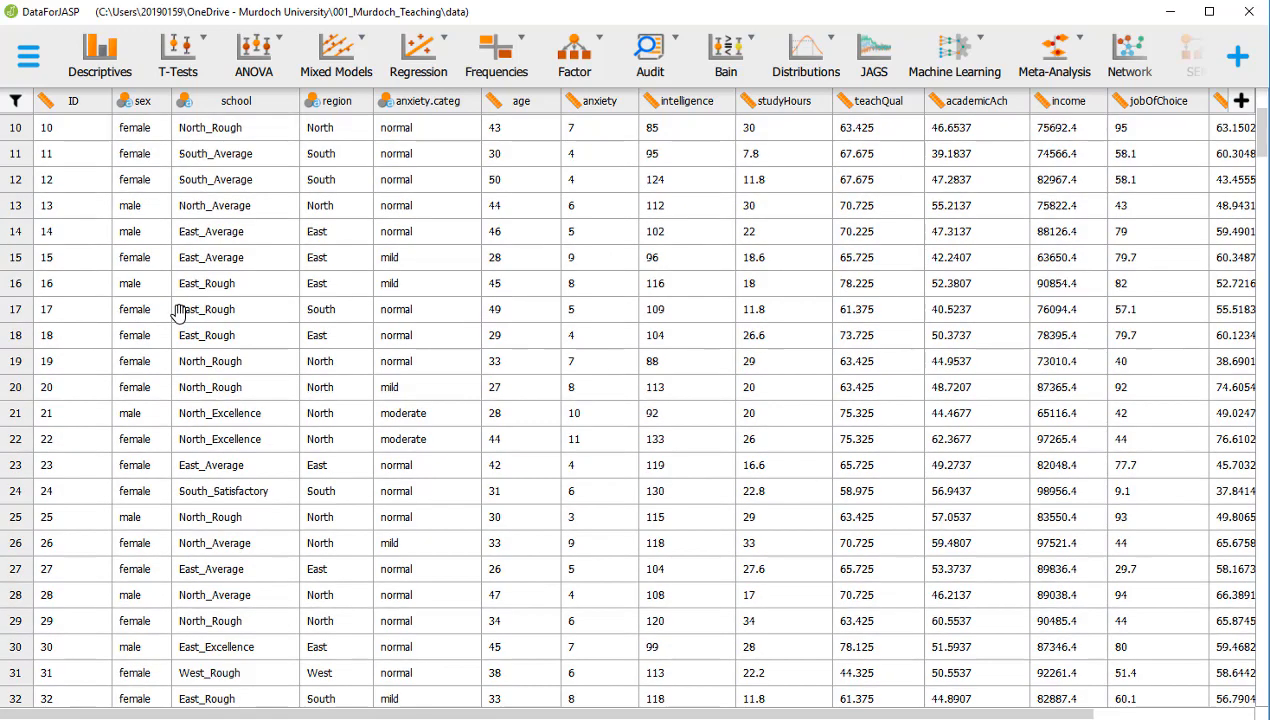
pyautogui.scroll(-20, 178, 315)
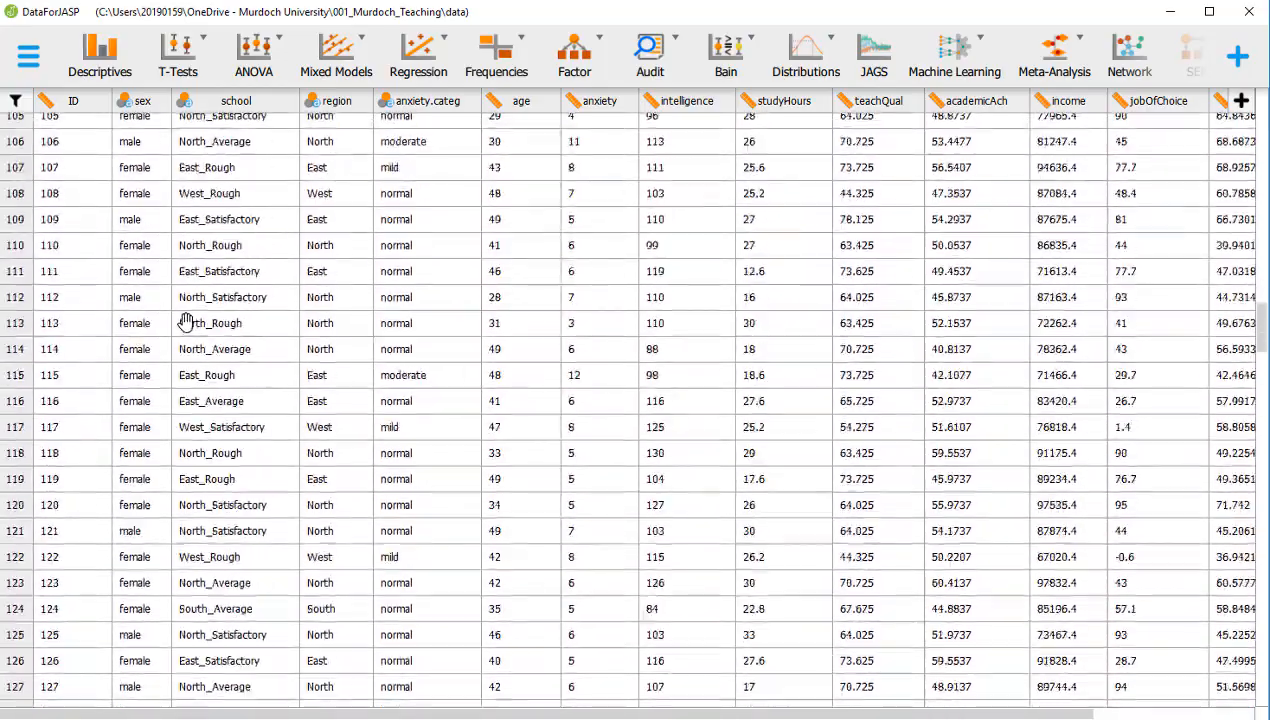
pyautogui.scroll(-20, 187, 319)
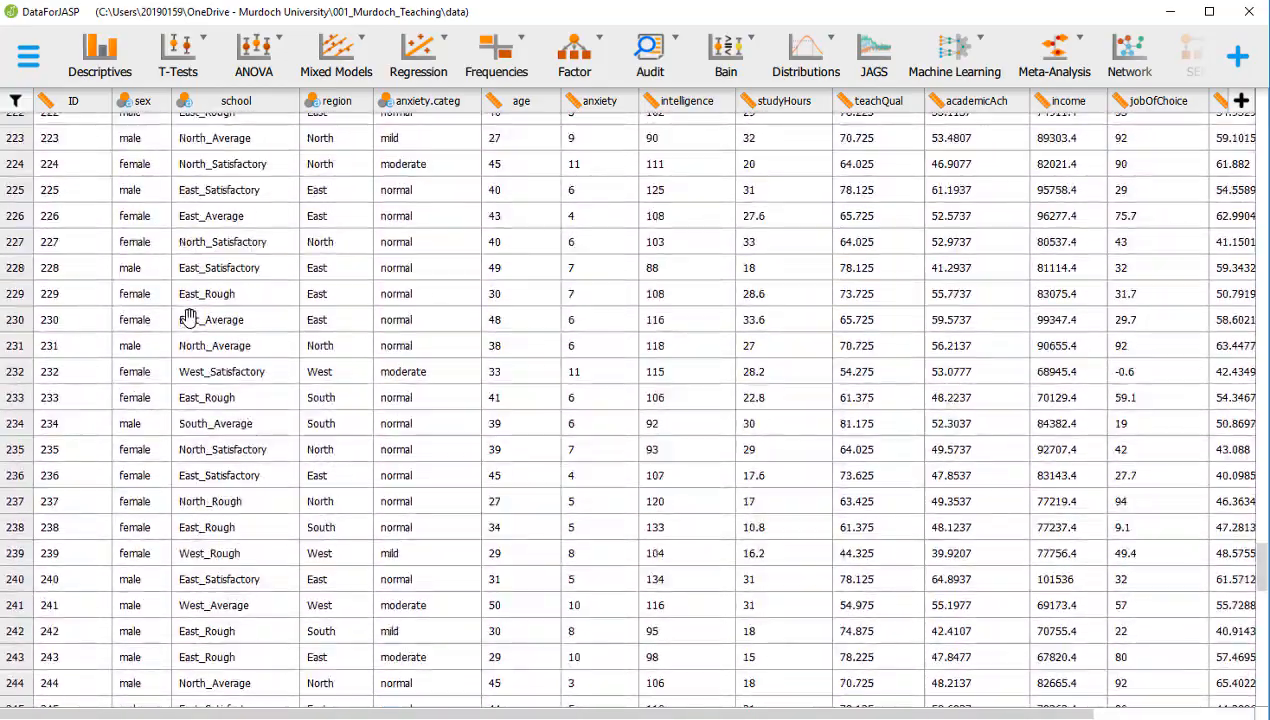
pyautogui.scroll(-19, 187, 319)
pyautogui.scroll(5, 187, 319)
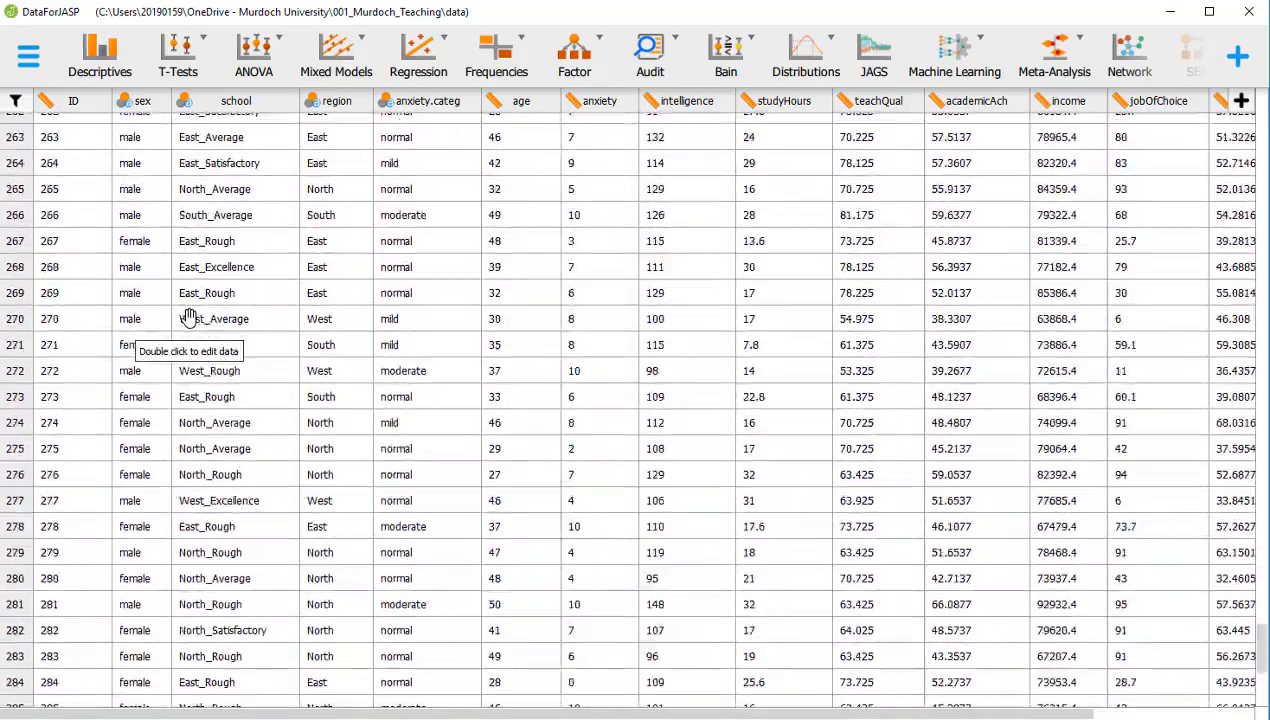
pyautogui.scroll(20, 187, 314)
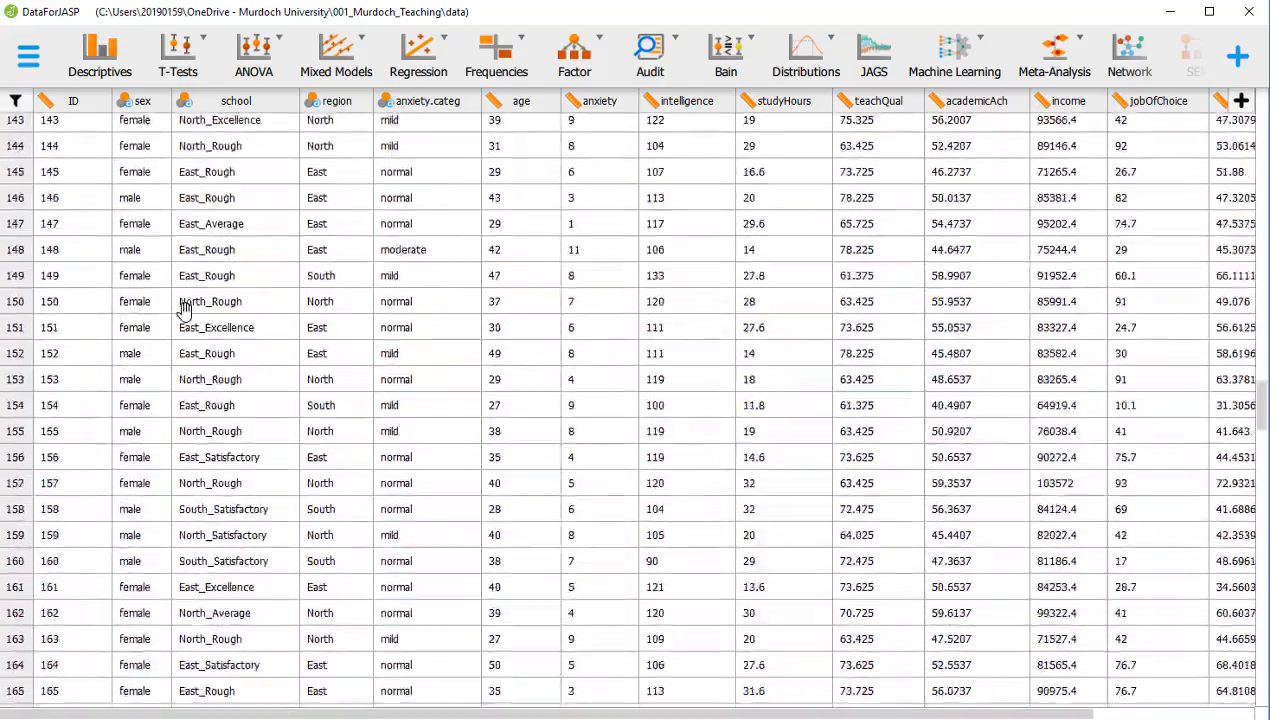
pyautogui.scroll(20, 183, 311)
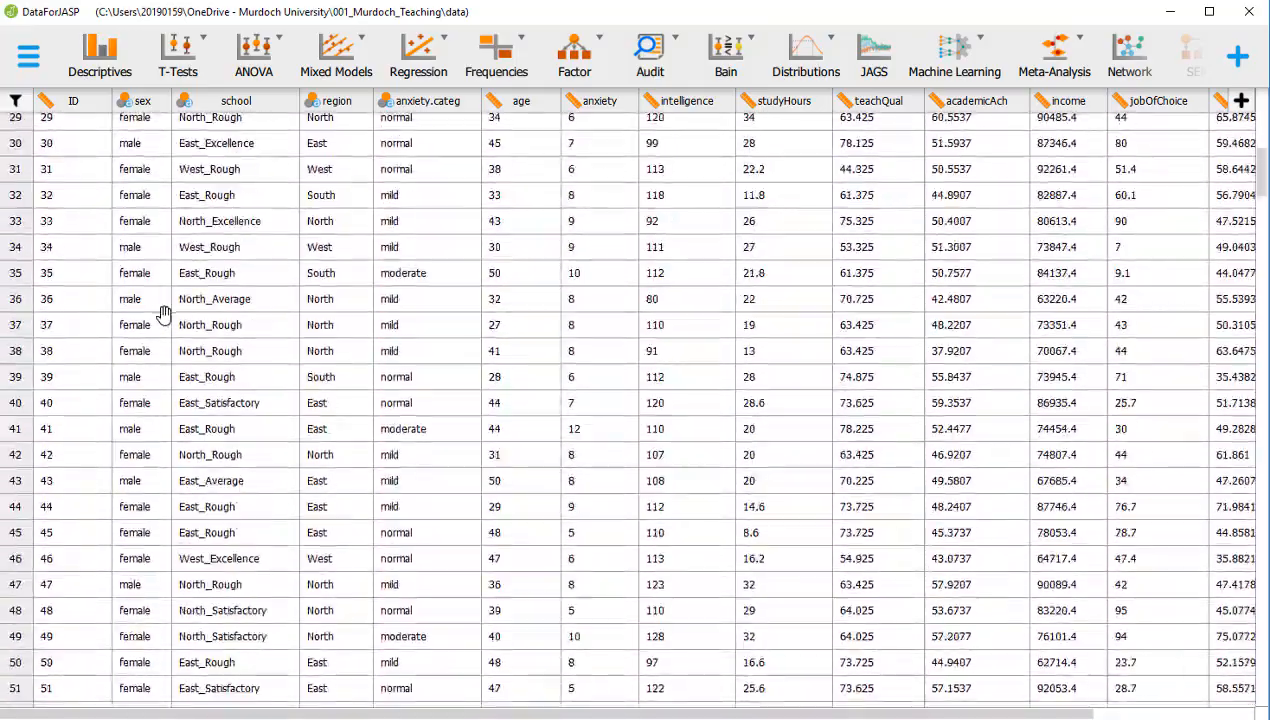
pyautogui.scroll(10, 150, 320)
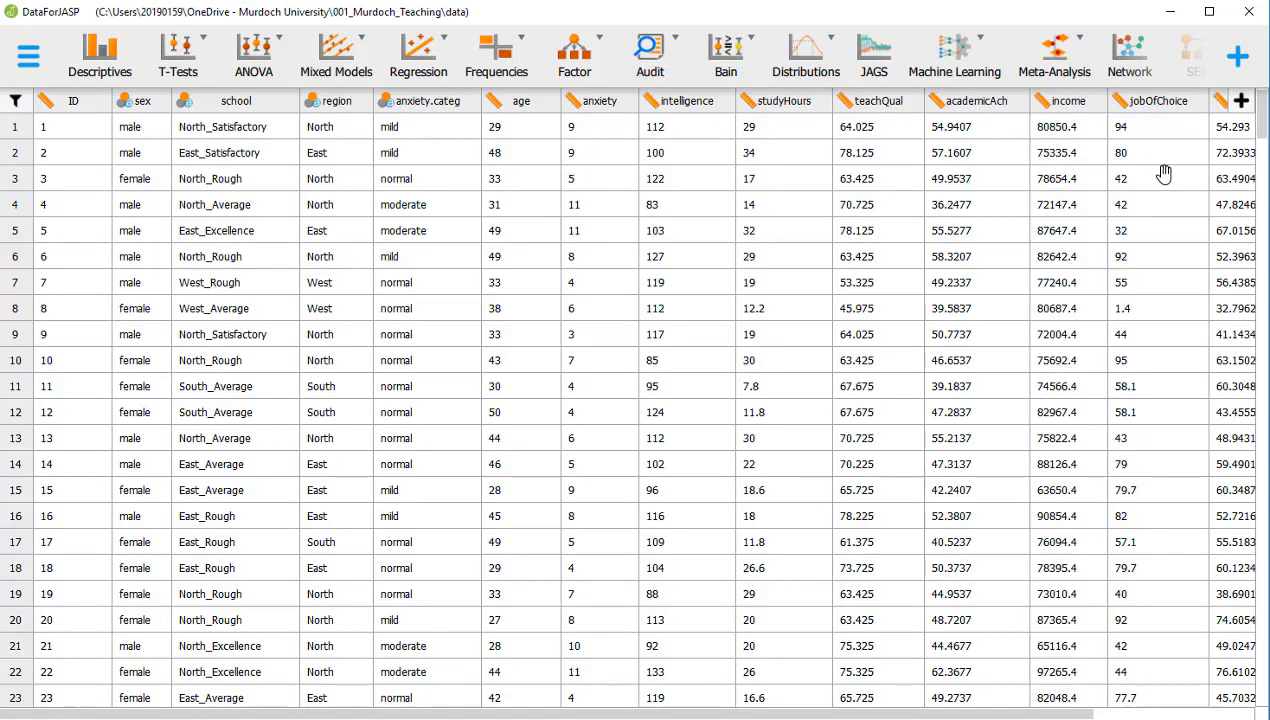
pyautogui.hscroll(2, 1024, 176)
pyautogui.hscroll(3, 1024, 176)
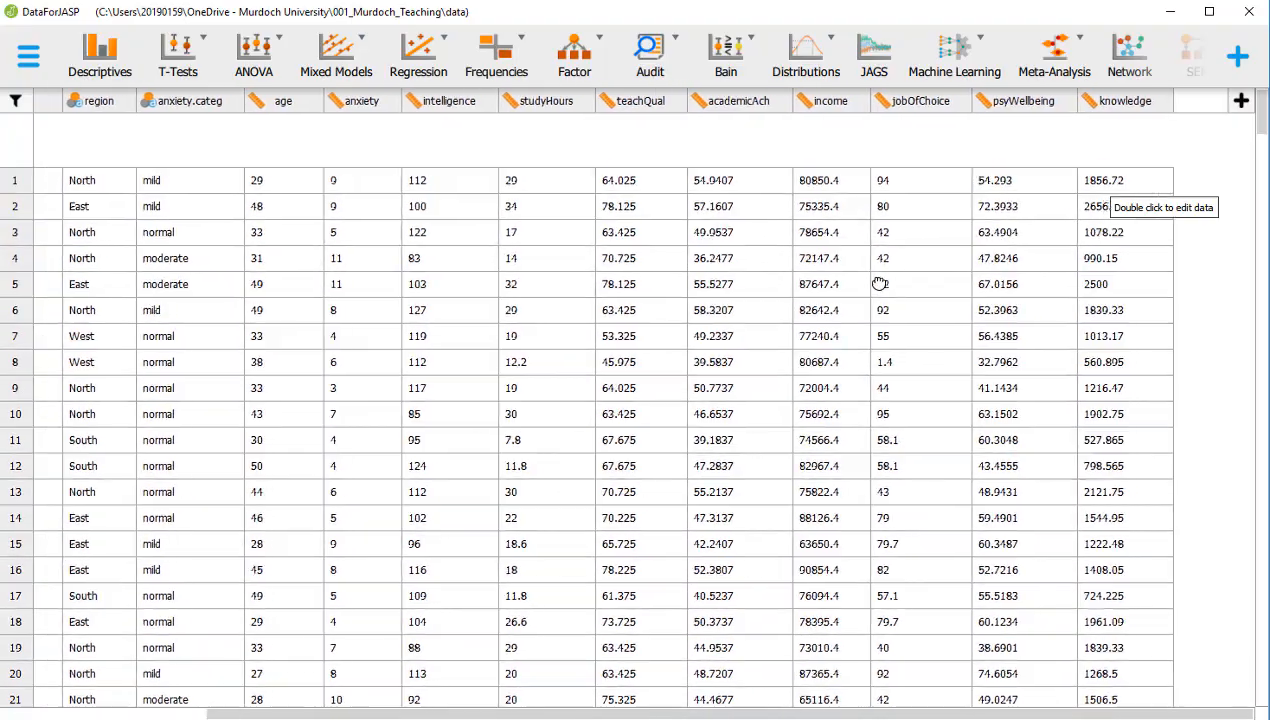
pyautogui.hscroll(-3, 995, 218)
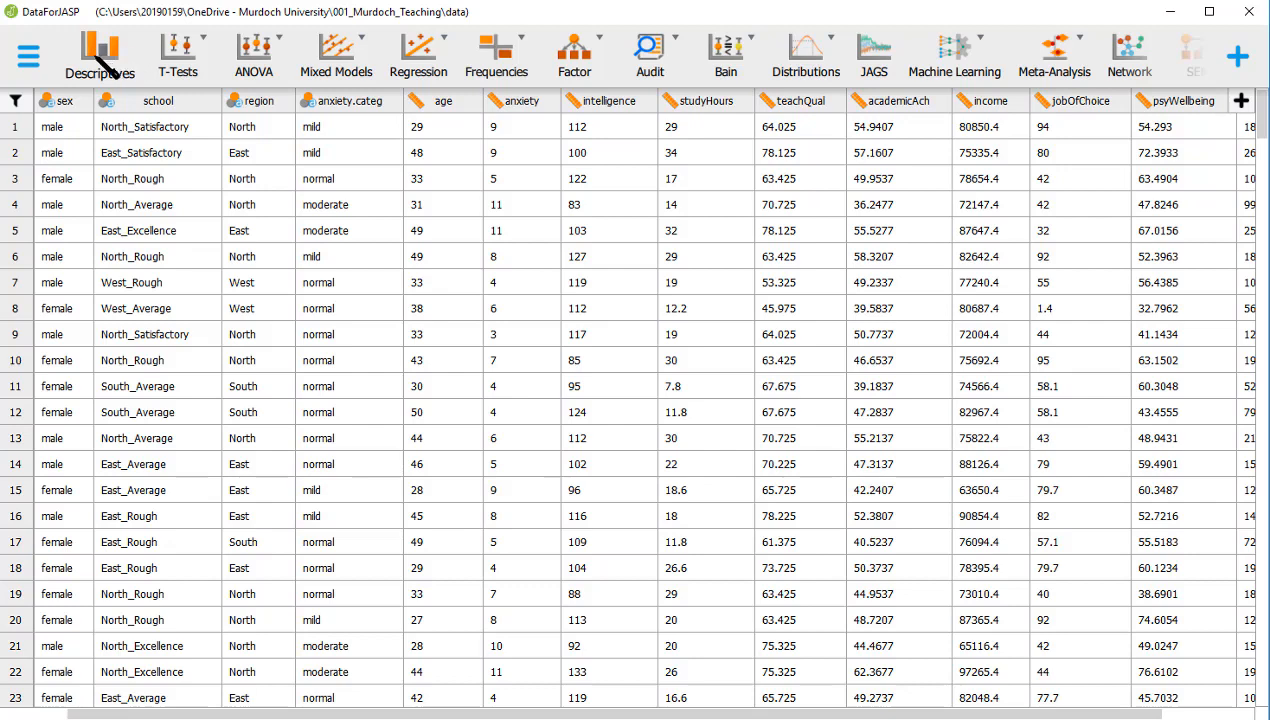
# Step: Start a Descriptive Statistics analysis and add intelligence as its variable
pyautogui.click(103, 82)
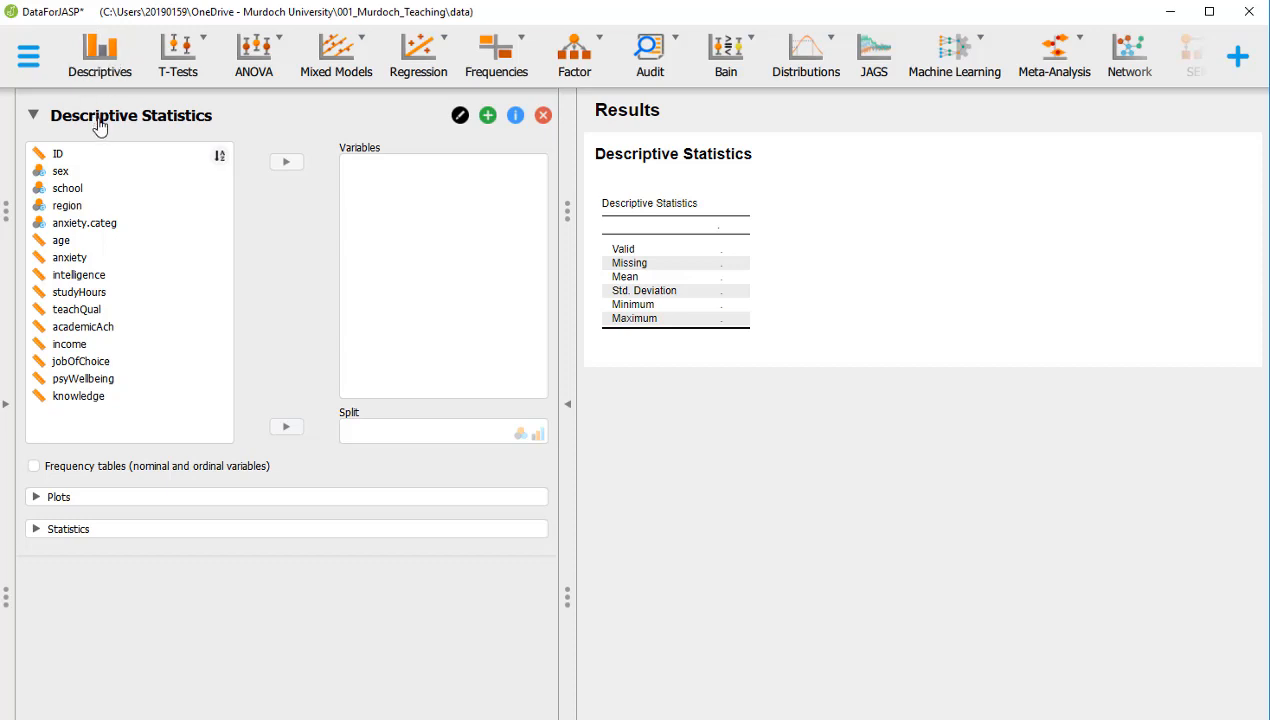
pyautogui.click(98, 276)
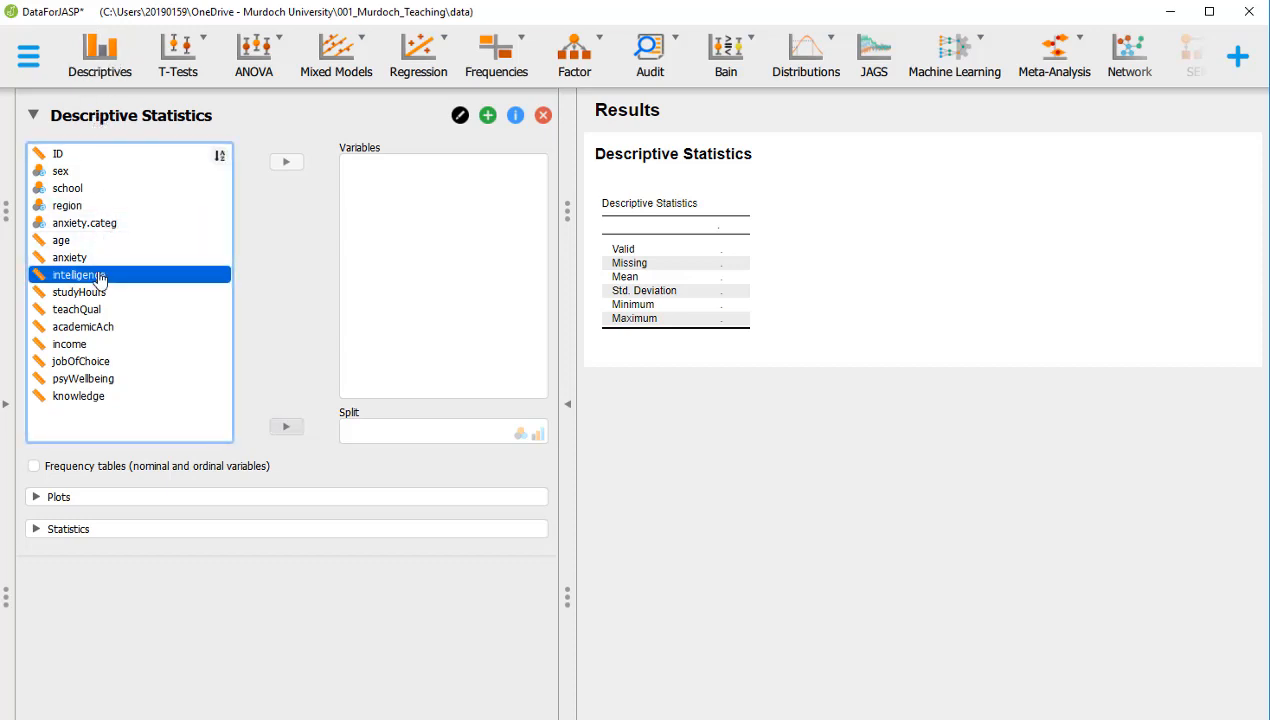
pyautogui.moveTo(99, 280)
pyautogui.mouseDown()
pyautogui.moveTo(447, 268)
pyautogui.moveTo(150, 269)
pyautogui.moveTo(115, 286)
pyautogui.mouseUp()
pyautogui.click(290, 168)
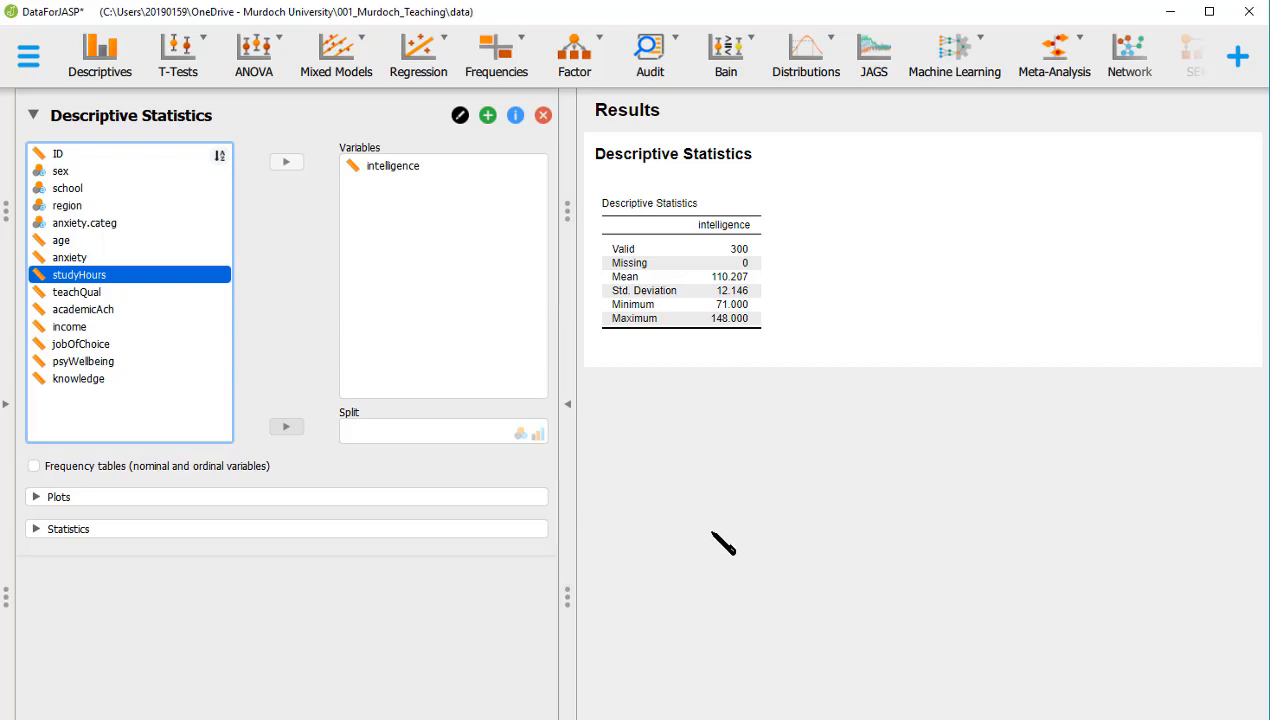
# Step: Add the median, mode and sum to the central tendency statistics for intelligence
pyautogui.click(148, 537)
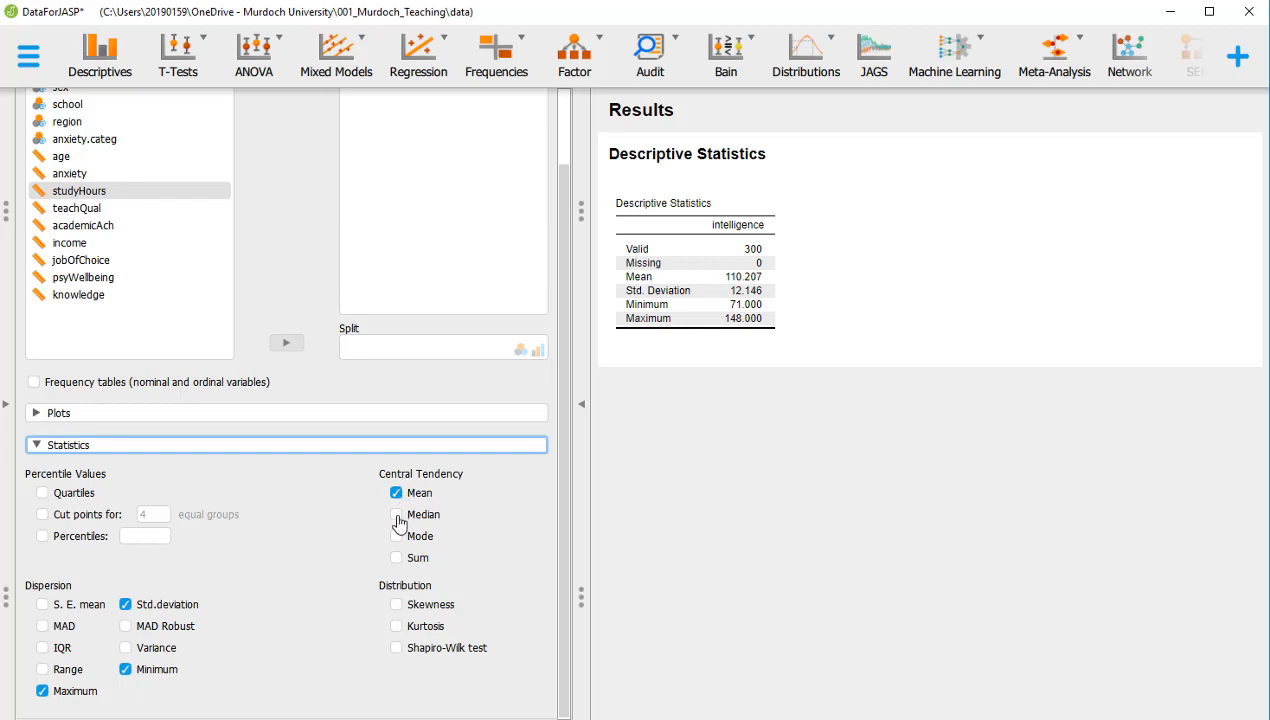
pyautogui.click(396, 515)
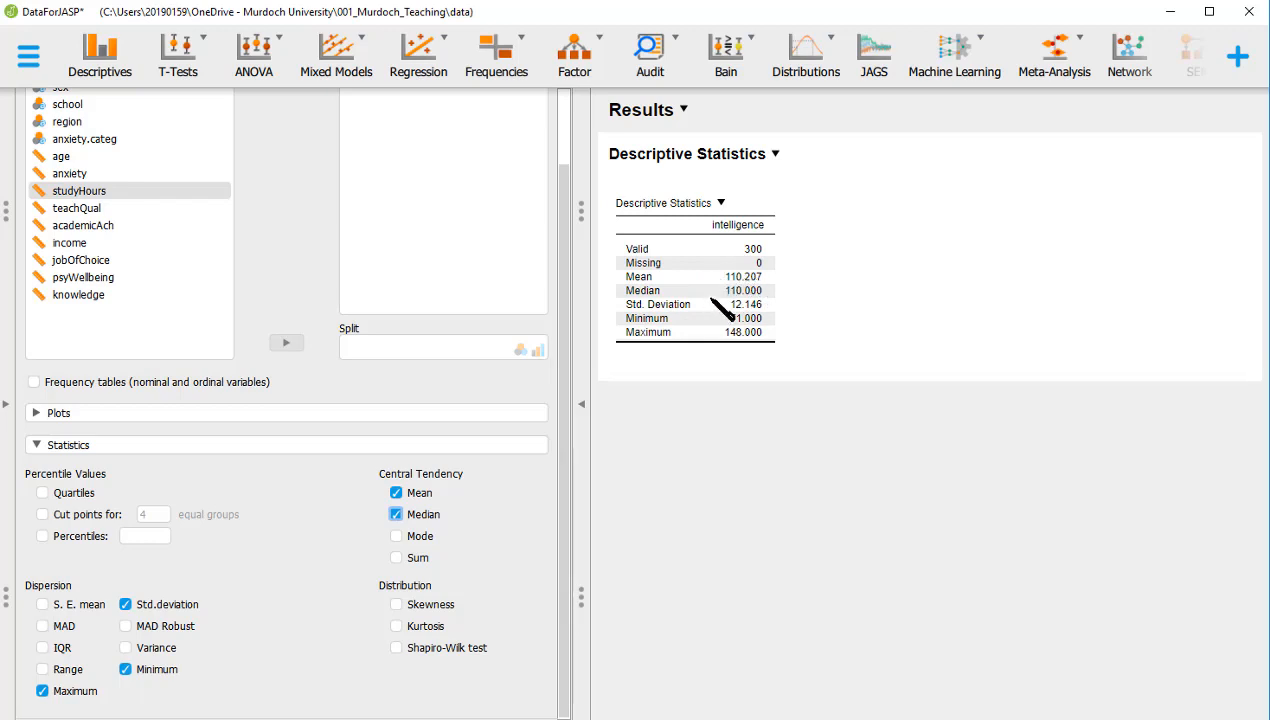
pyautogui.click(398, 541)
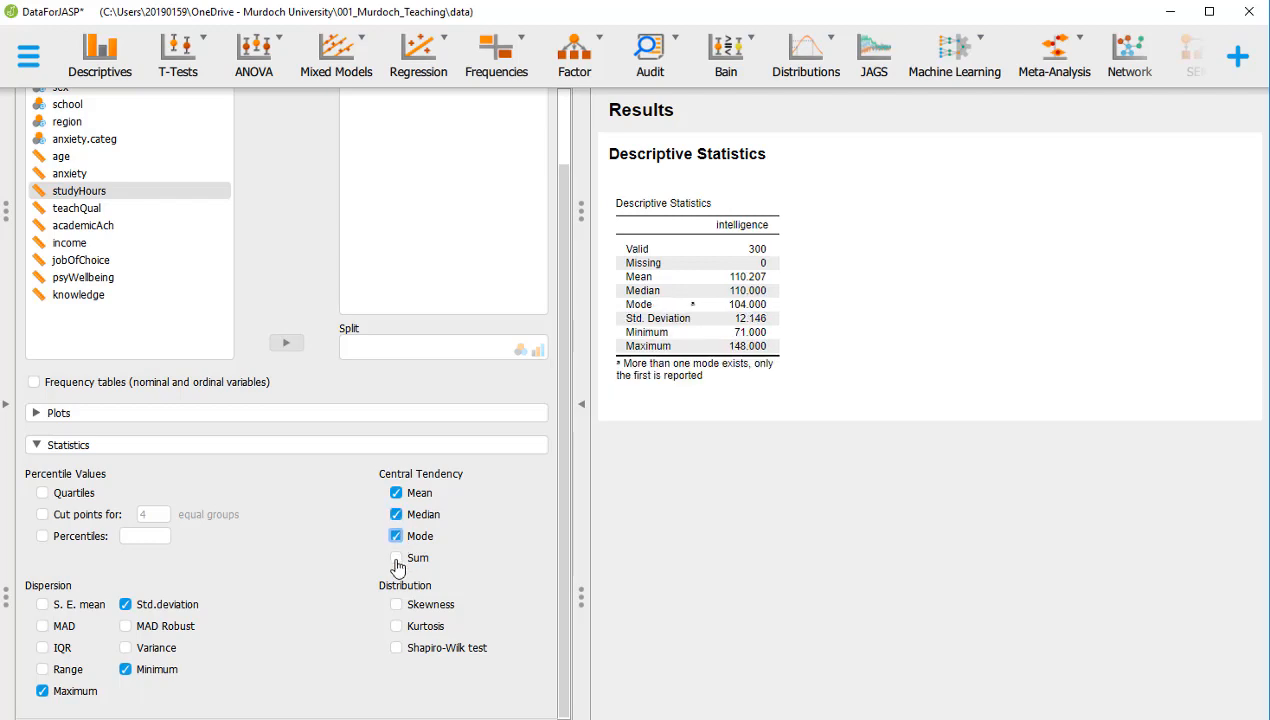
pyautogui.click(397, 560)
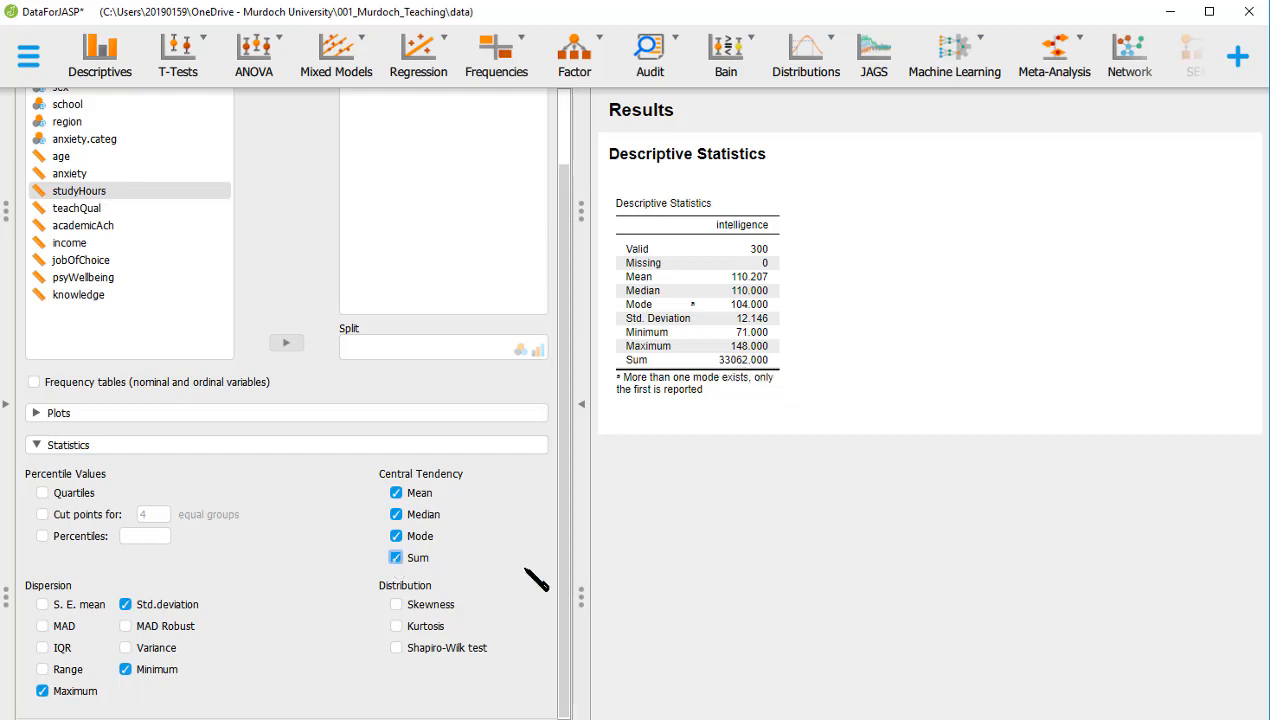
# Step: Remove the sum and mode from the statistics and include the quartiles
pyautogui.click(396, 558)
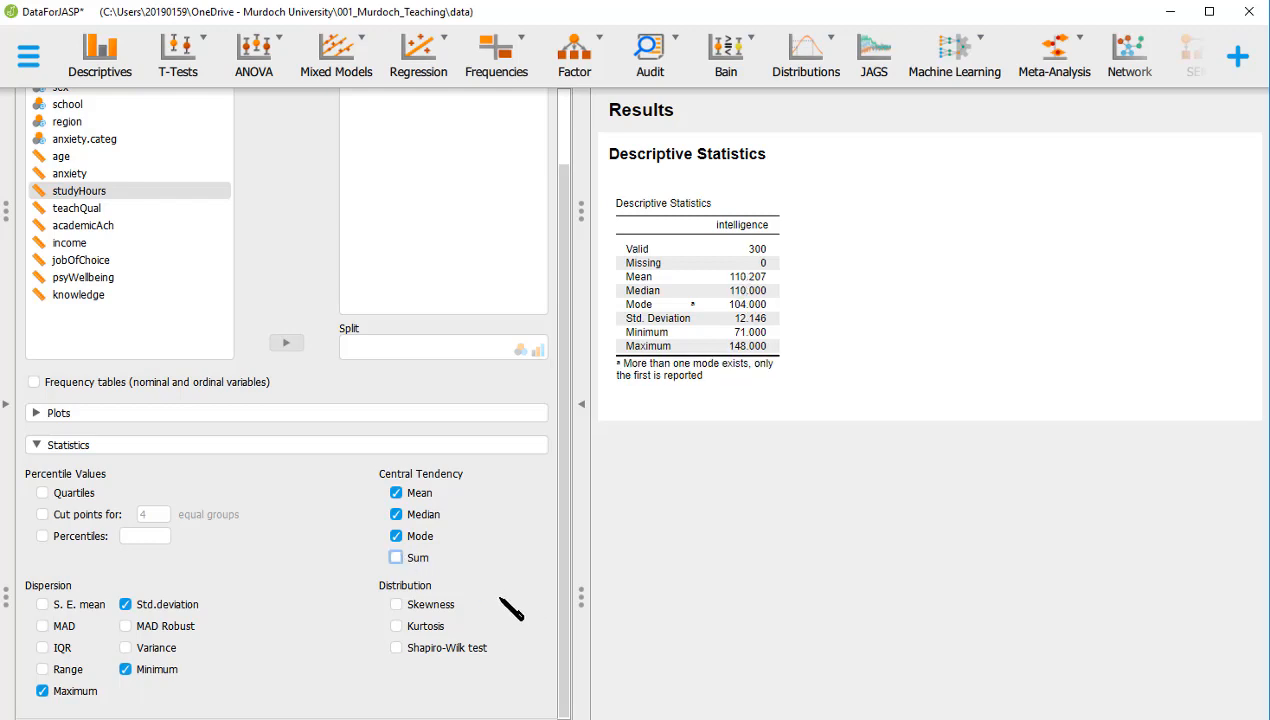
pyautogui.click(397, 537)
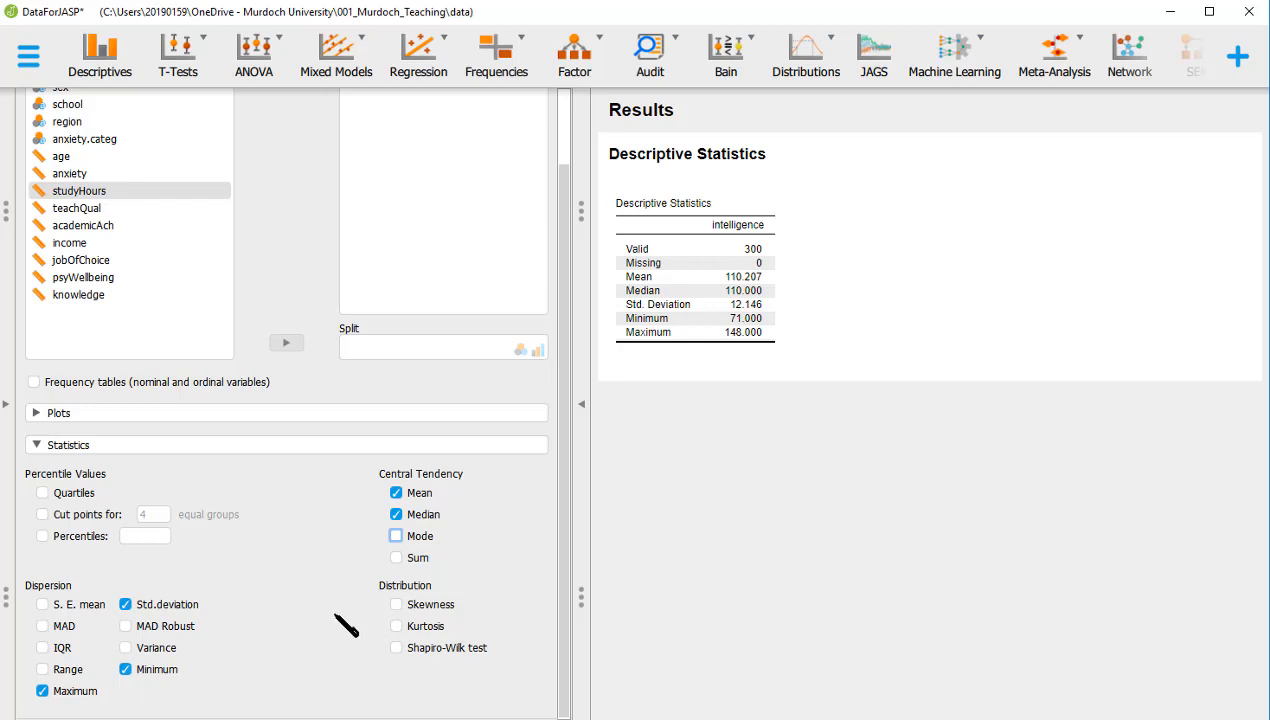
pyautogui.click(72, 492)
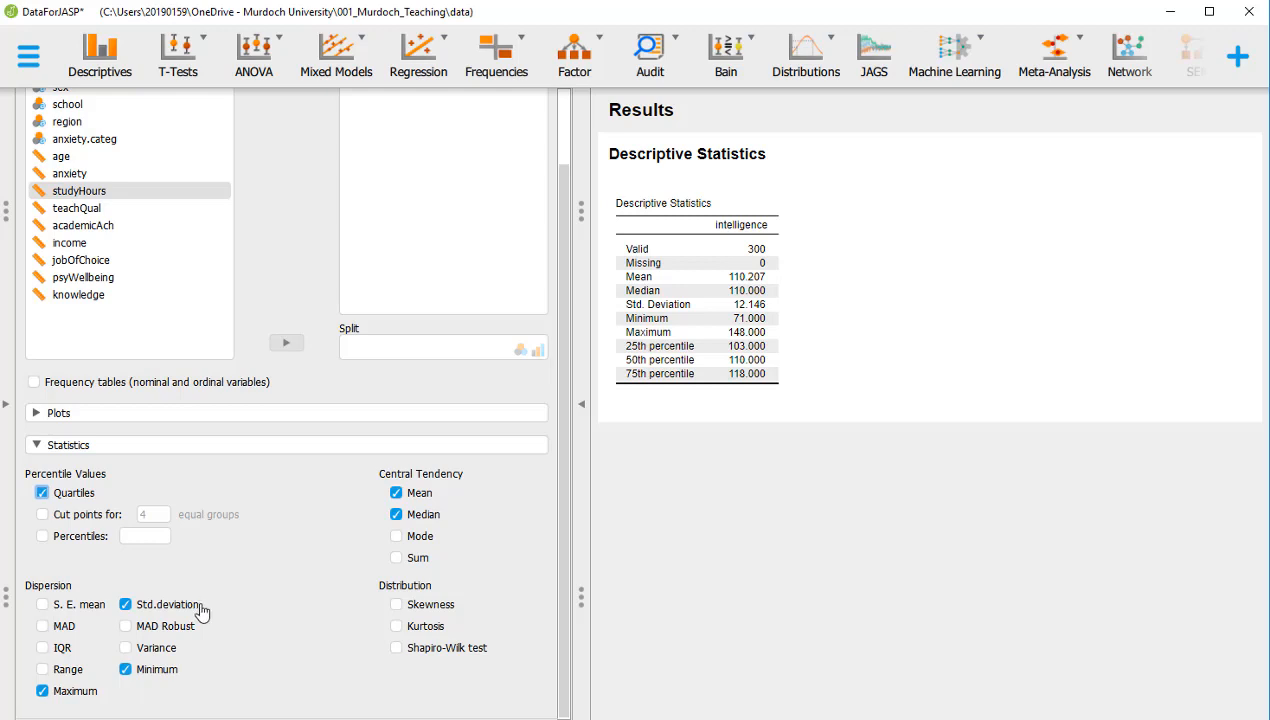
# Step: Remove intelligence from the variables of the descriptive analysis
pyautogui.scroll(2, 215, 614)
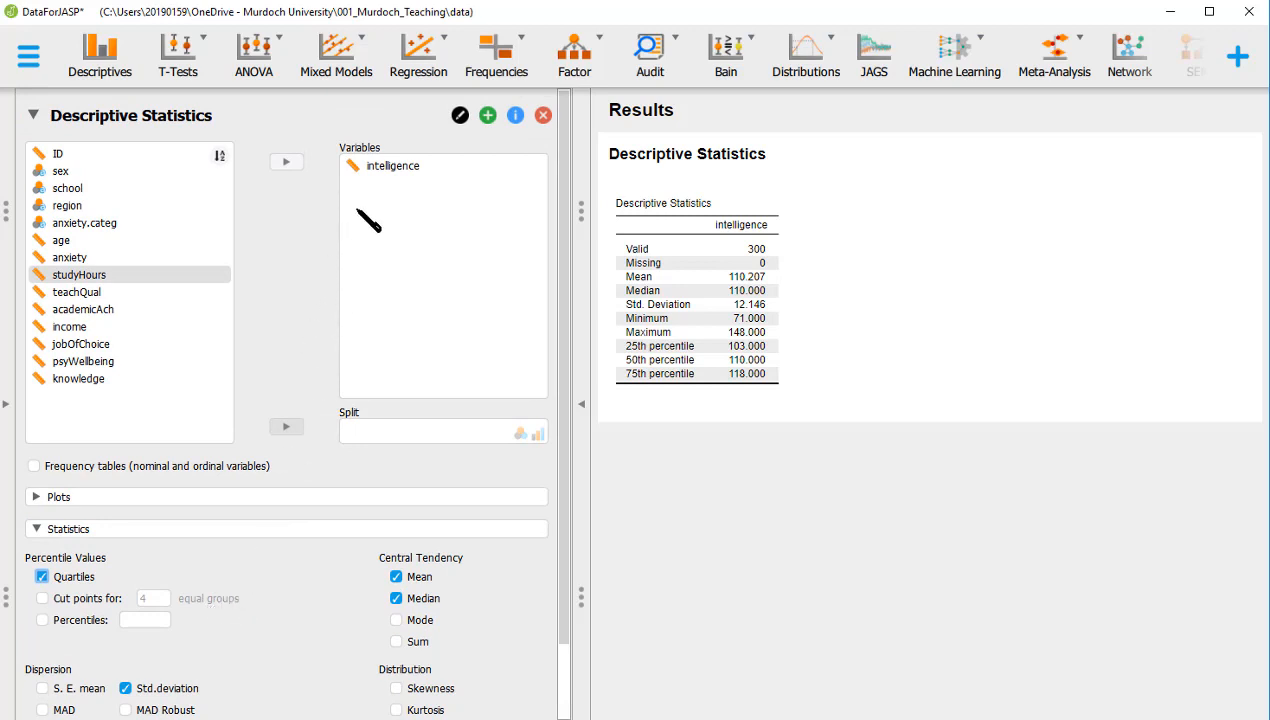
pyautogui.click(390, 172)
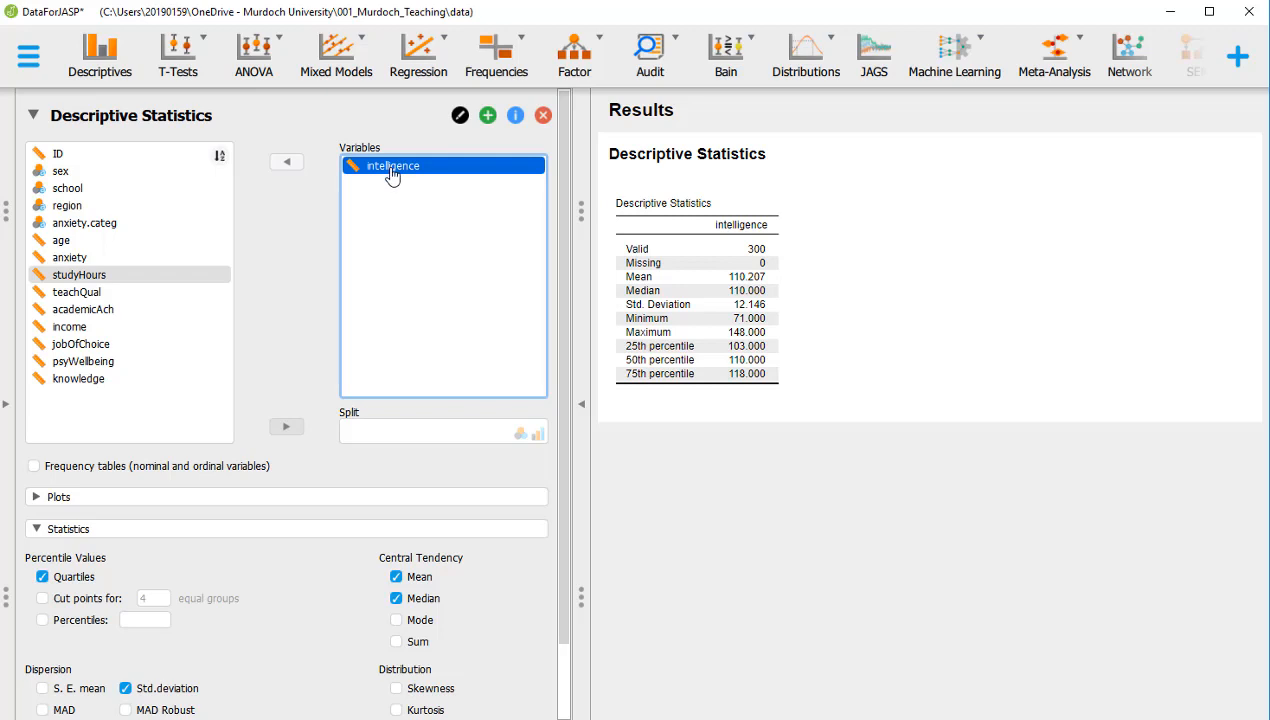
pyautogui.click(285, 167)
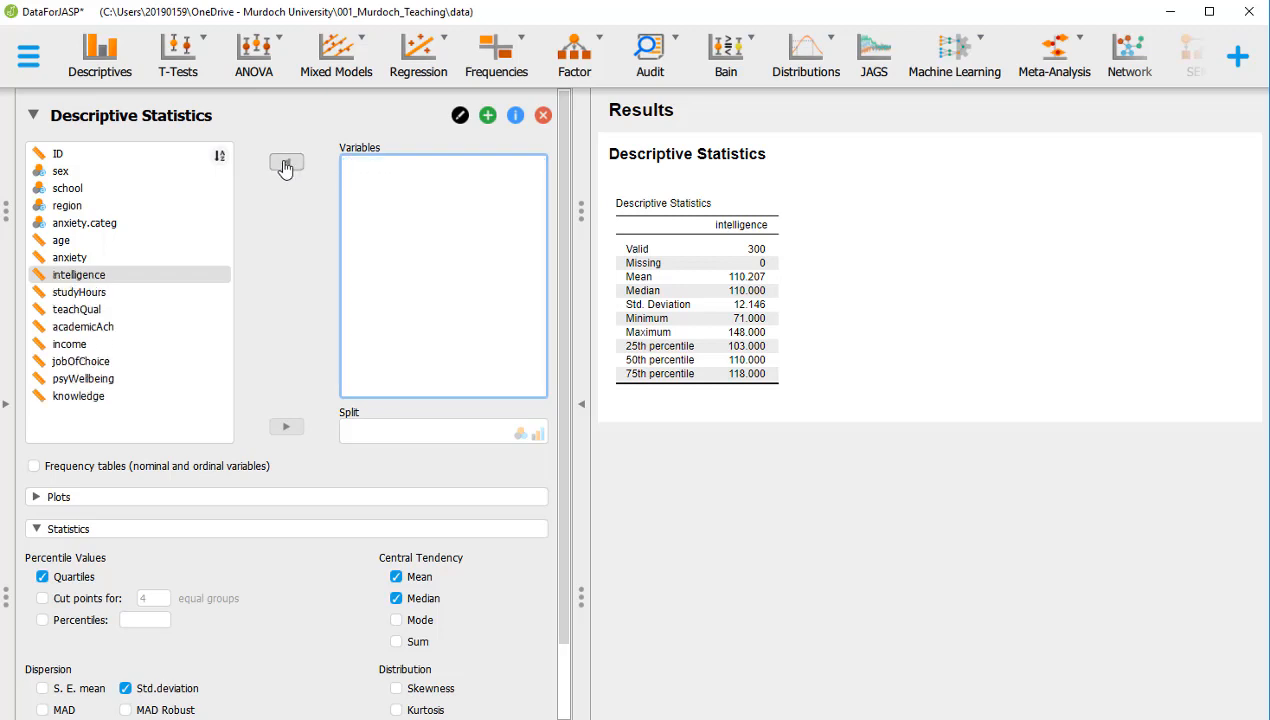
# Step: Add school to the analysed variables and enable frequency tables for nominal and ordinal variables
pyautogui.click(113, 192)
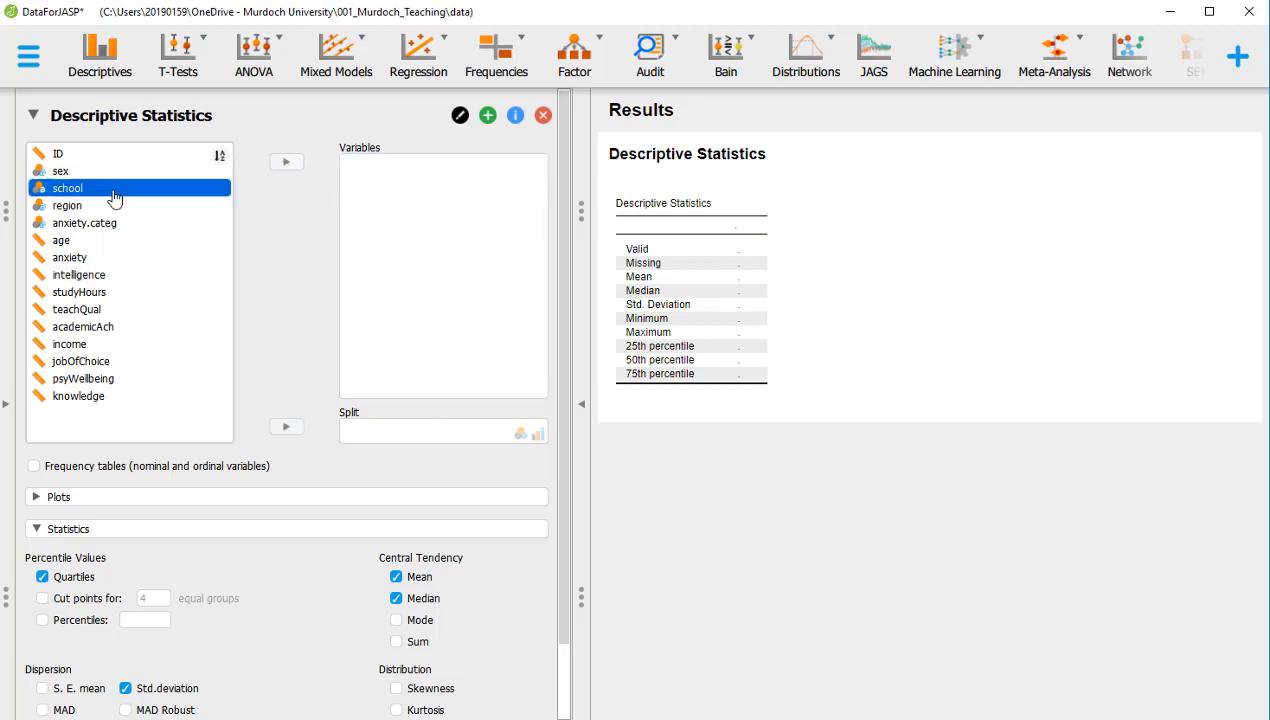
pyautogui.click(286, 164)
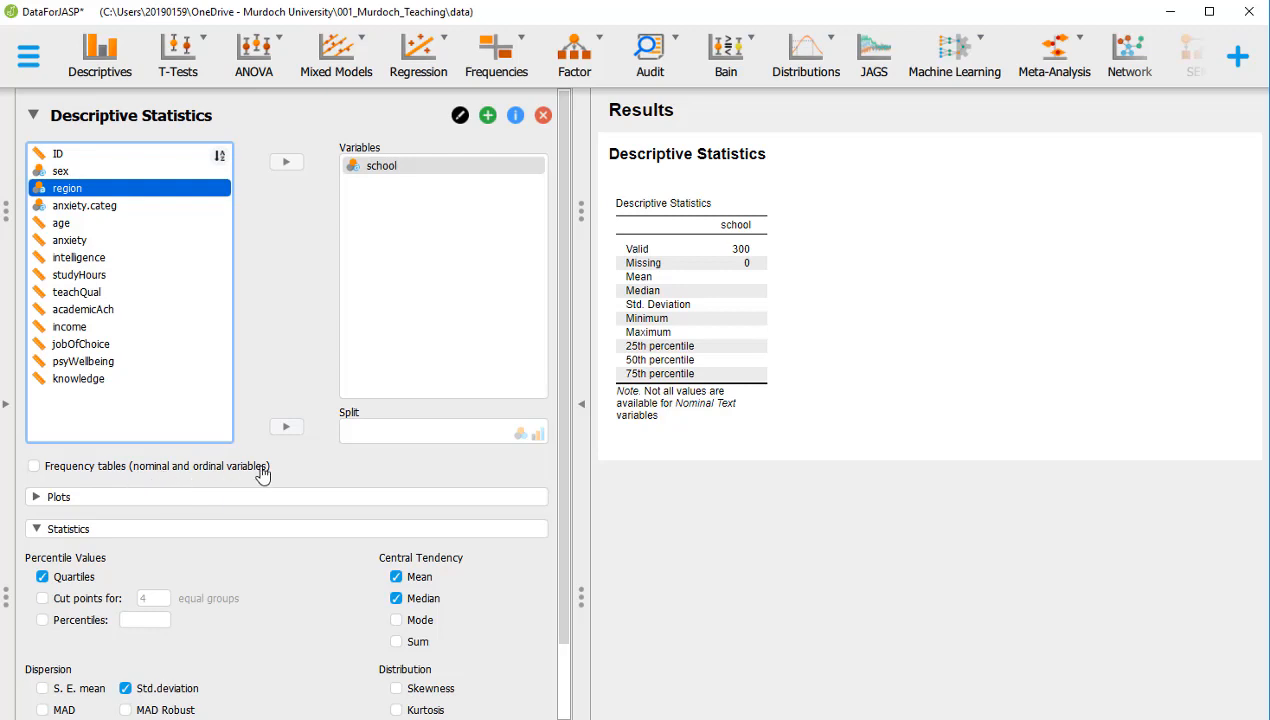
pyautogui.click(34, 466)
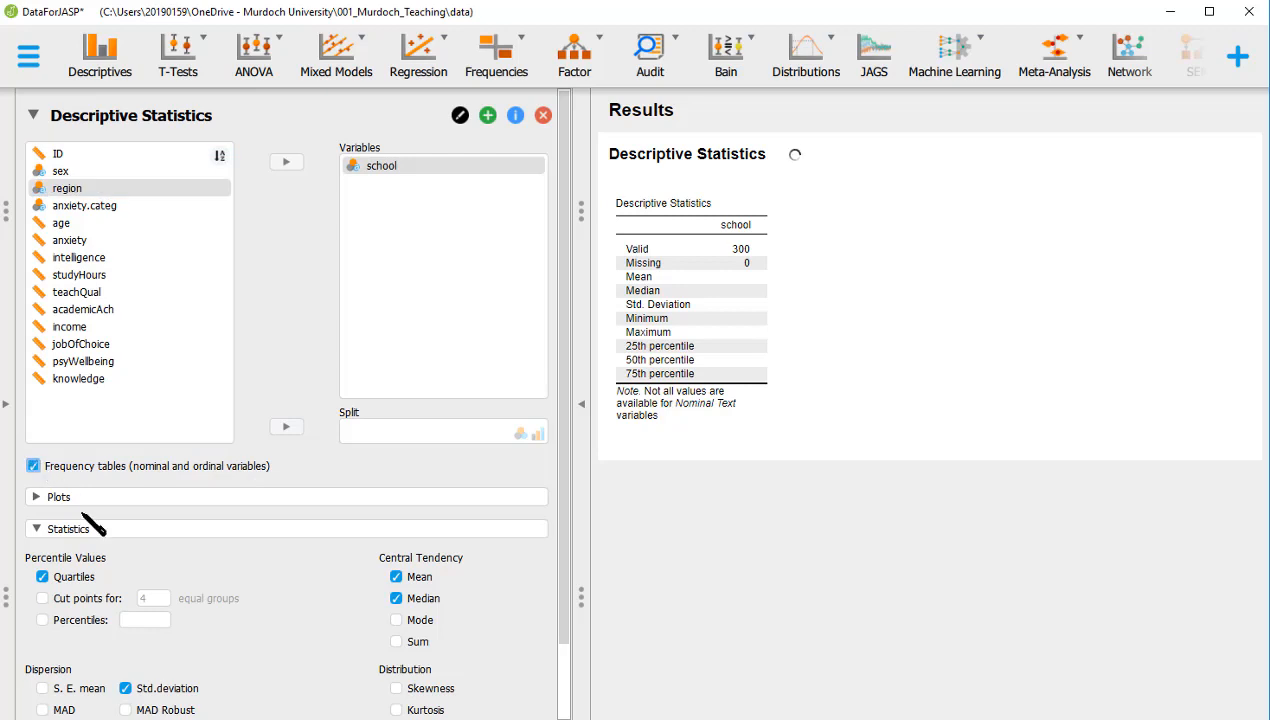
pyautogui.scroll(-1, 1140, 488)
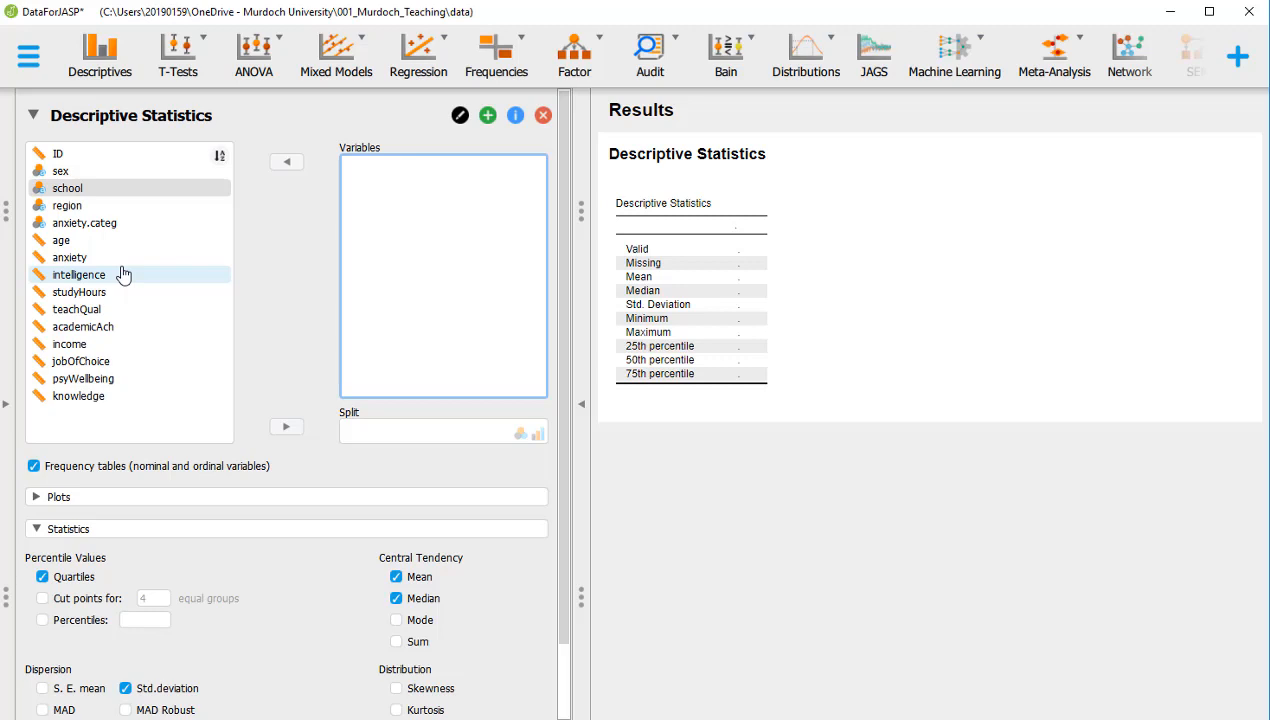
# Step: Add psyWellbeing to the analysed variables and split its descriptive statistics by region
pyautogui.click(134, 378)
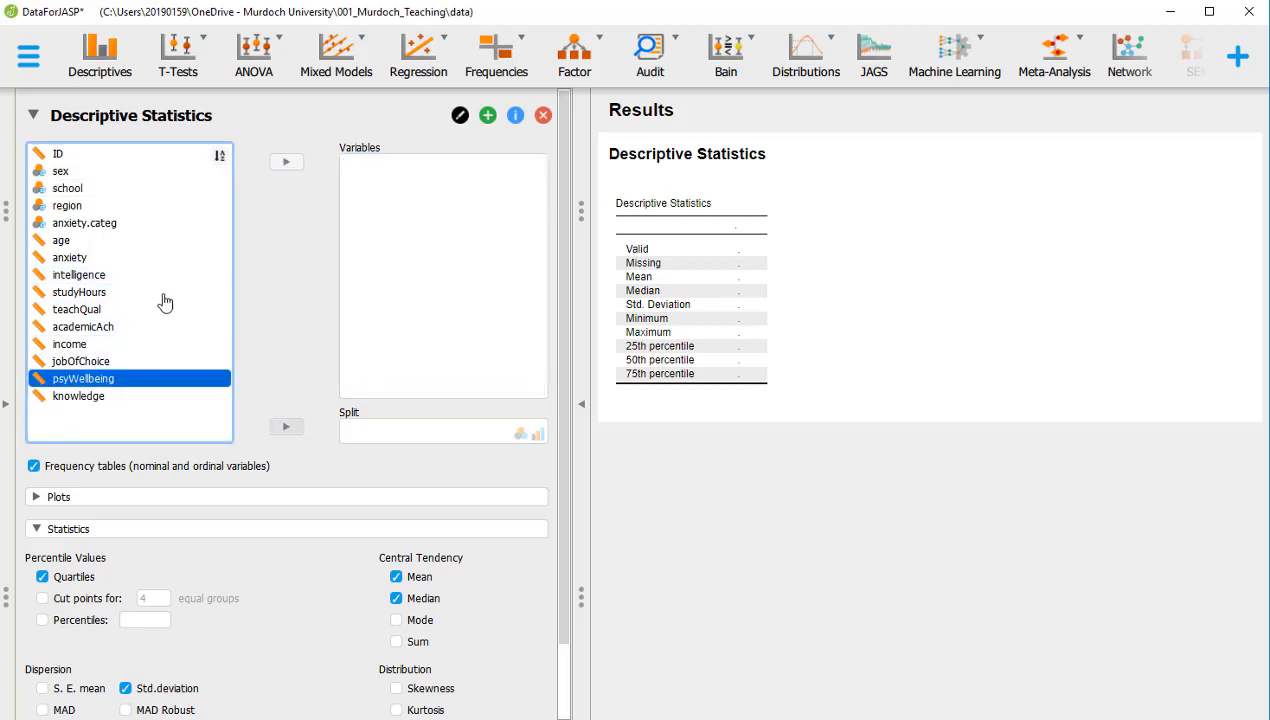
pyautogui.click(286, 161)
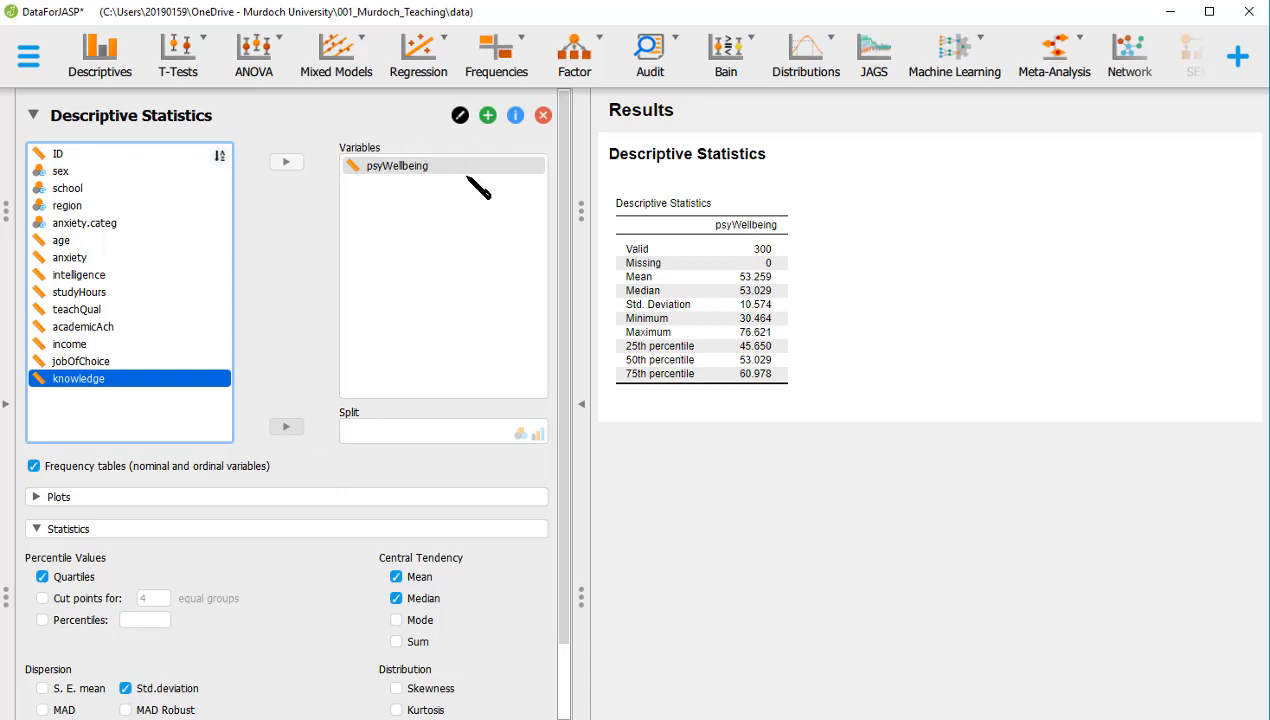
pyautogui.click(140, 206)
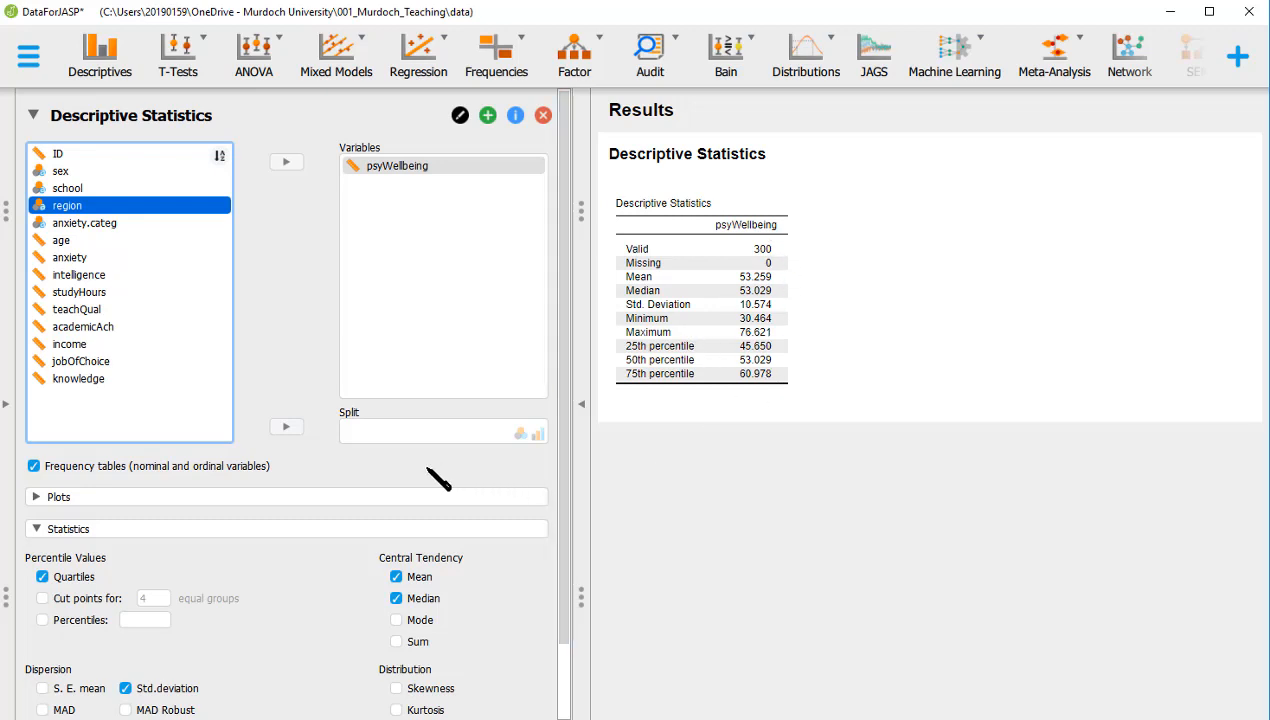
pyautogui.click(286, 427)
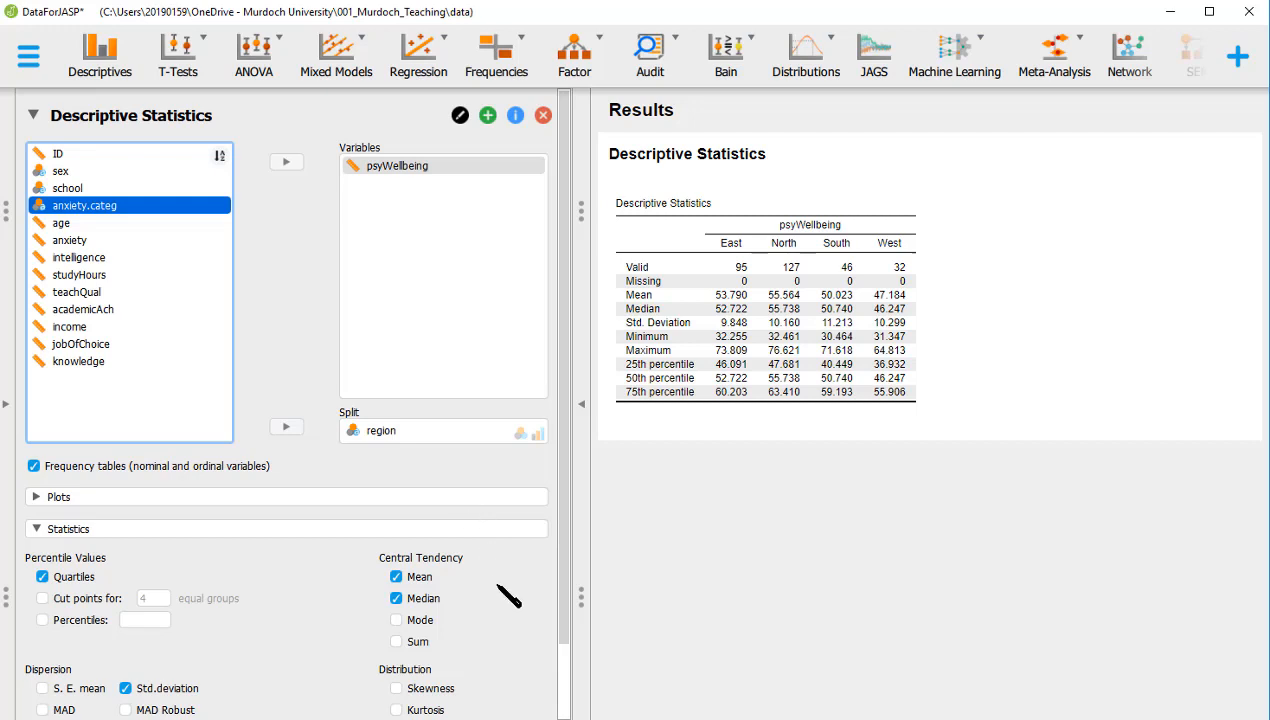
# Step: Remove the region split and replace psyWellbeing with studyHours as the analysed variable
pyautogui.click(444, 432)
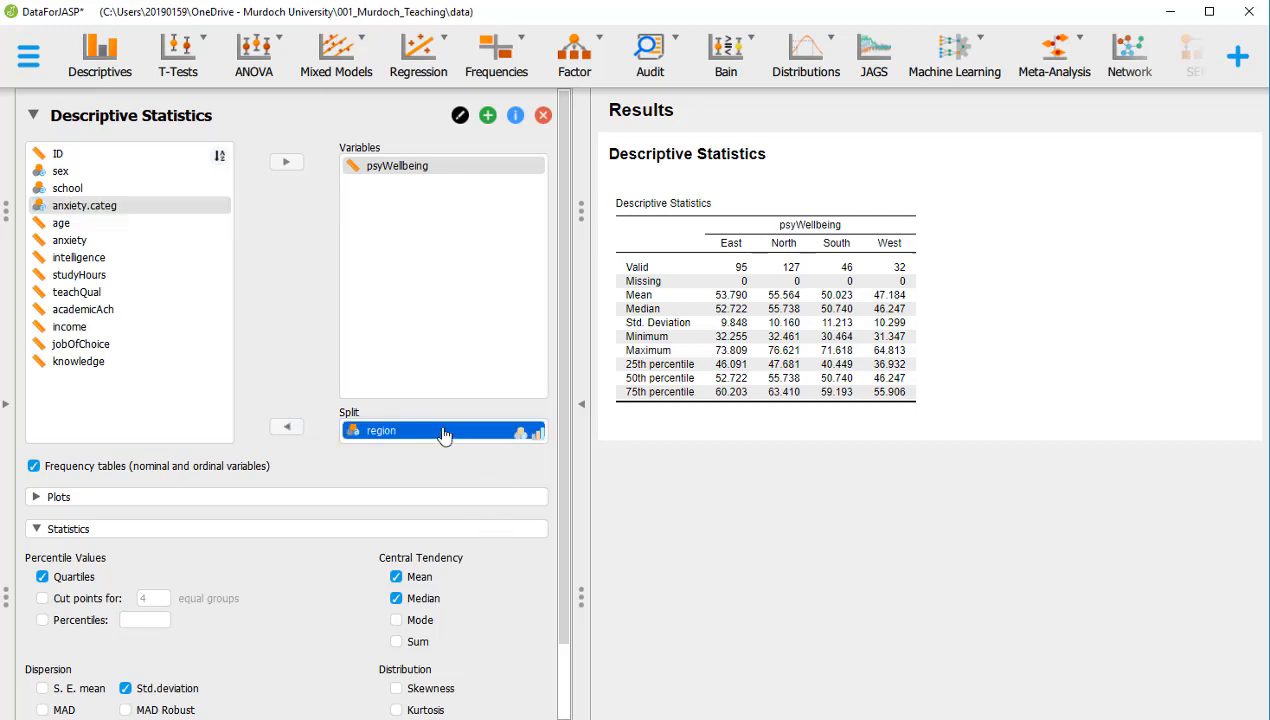
pyautogui.click(286, 427)
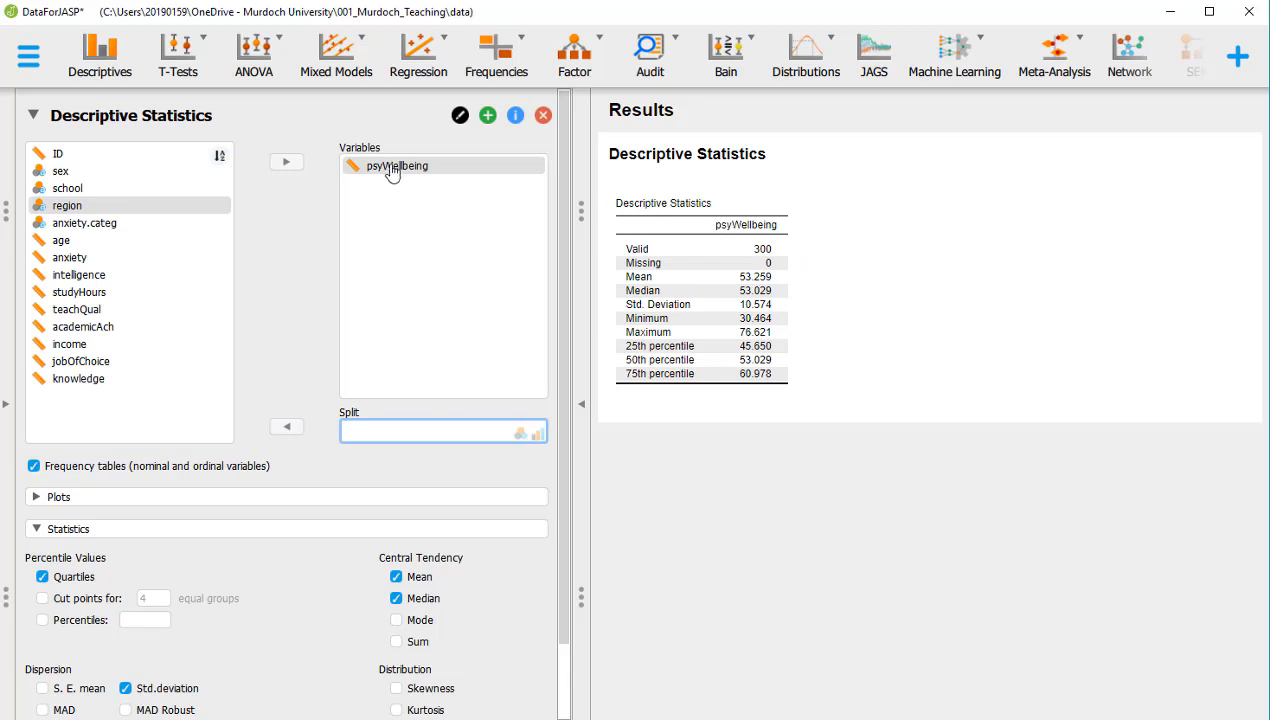
pyautogui.click(375, 172)
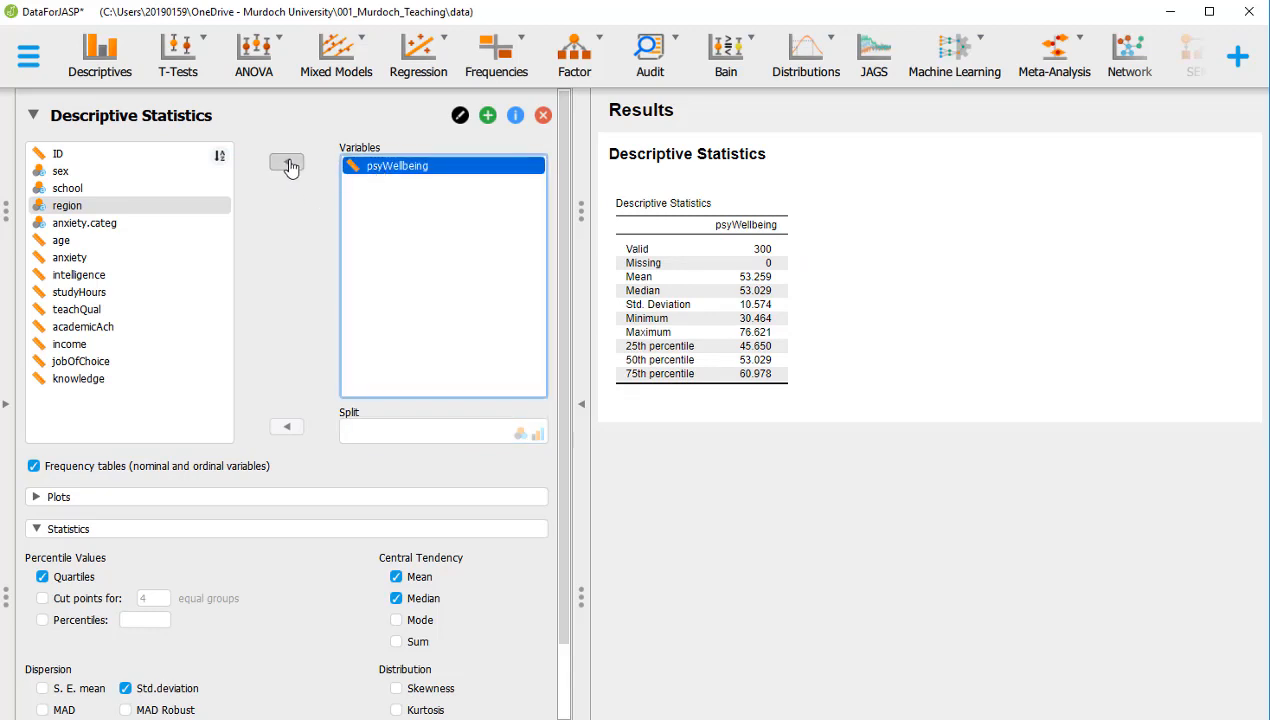
pyautogui.click(286, 162)
pyautogui.click(106, 296)
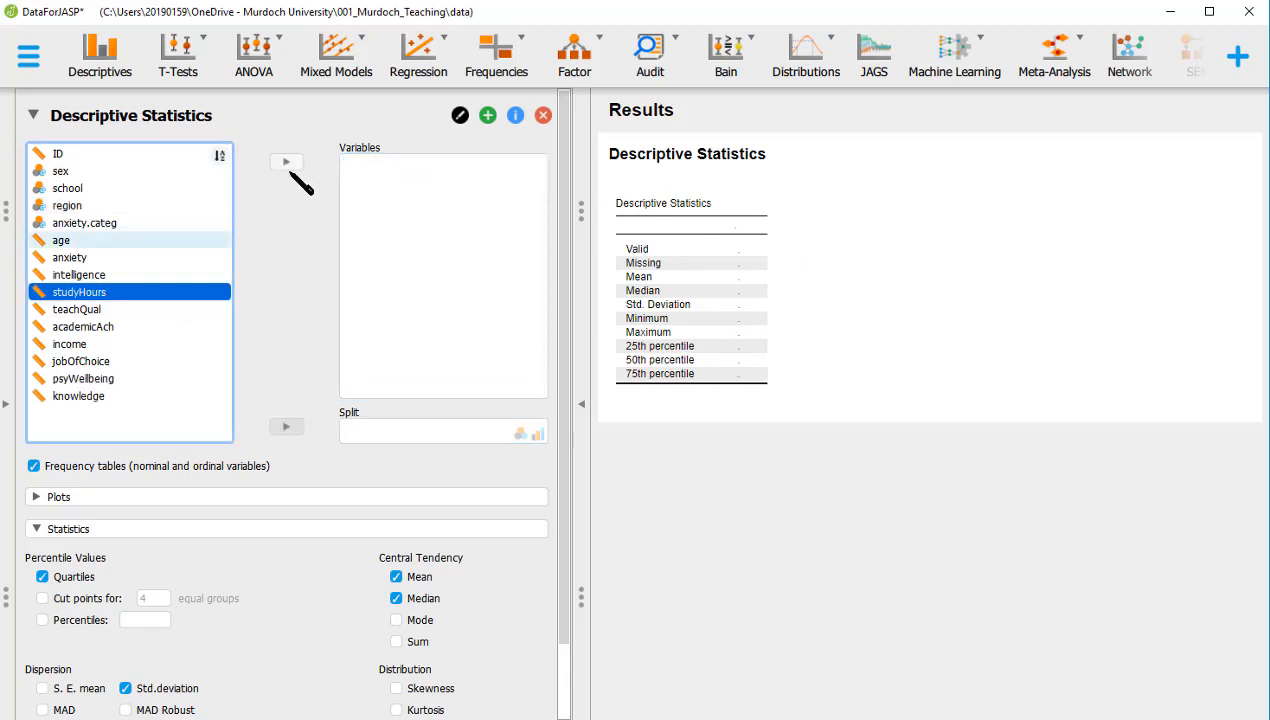
pyautogui.click(290, 163)
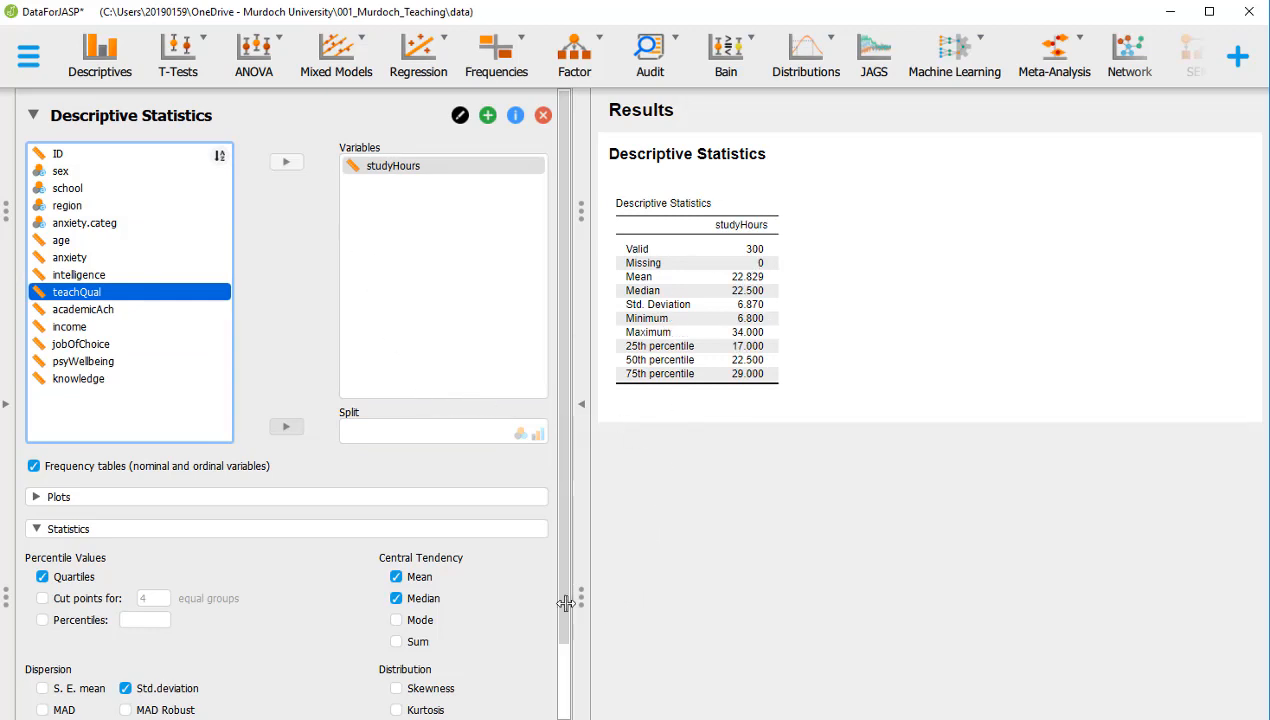
# Step: Enable boxplots for studyHours, keeping the Colorblind color palette
pyautogui.click(462, 500)
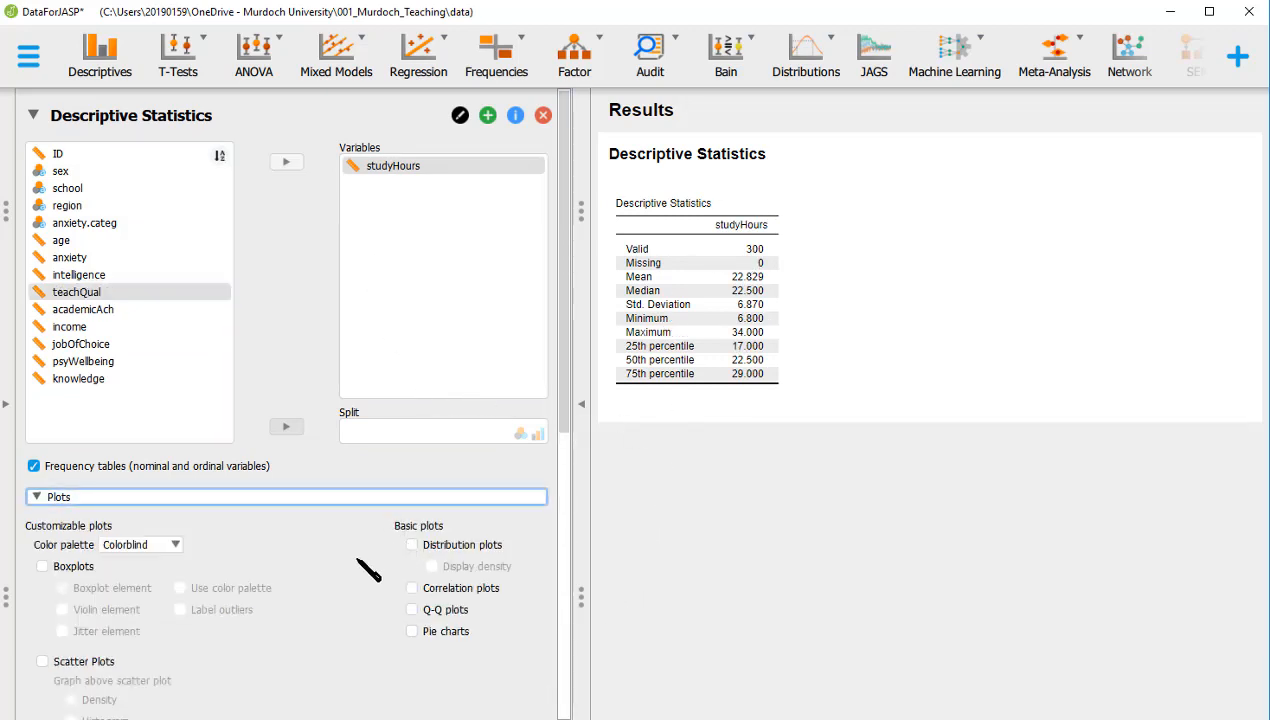
pyautogui.scroll(-3, 367, 569)
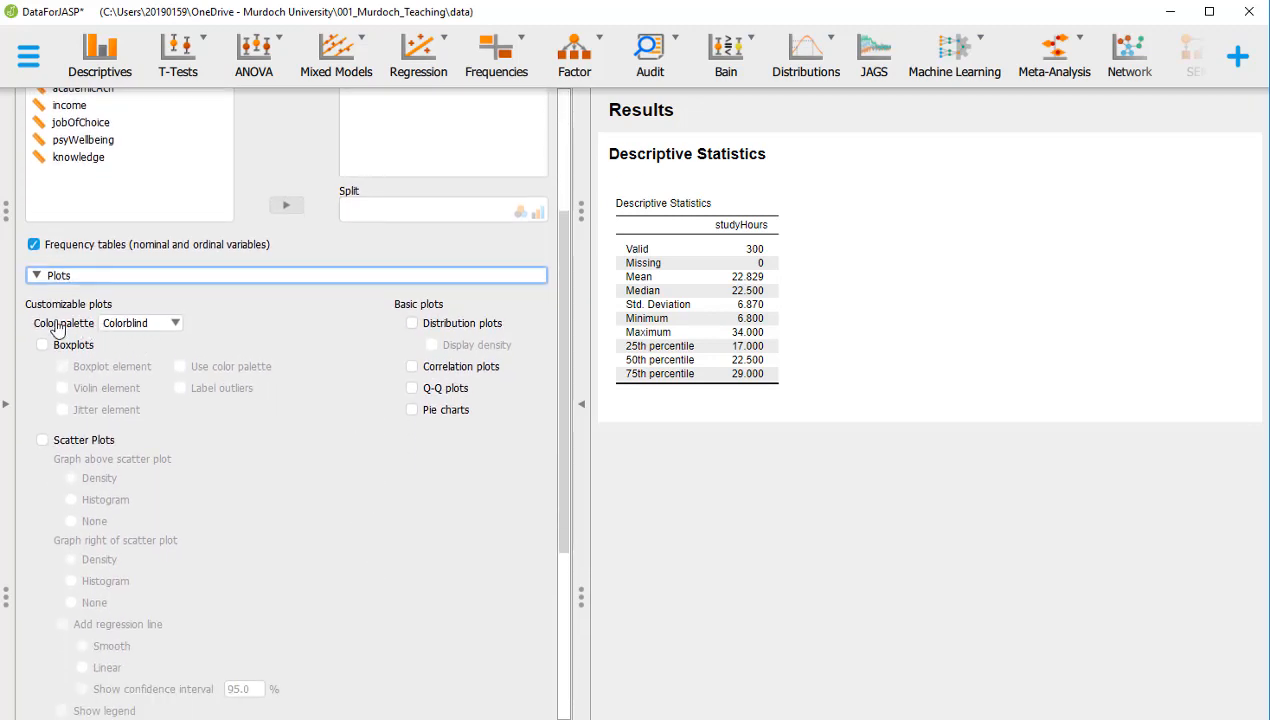
pyautogui.click(177, 328)
pyautogui.click(177, 328)
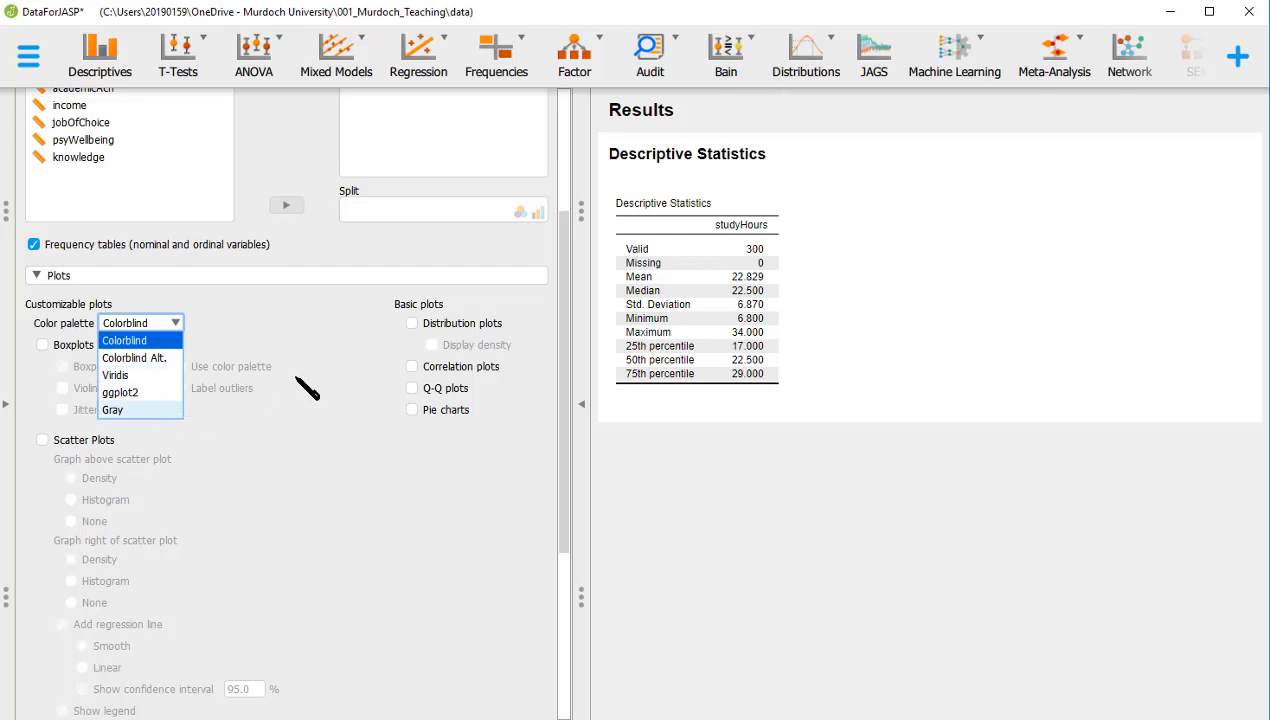
pyautogui.click(309, 339)
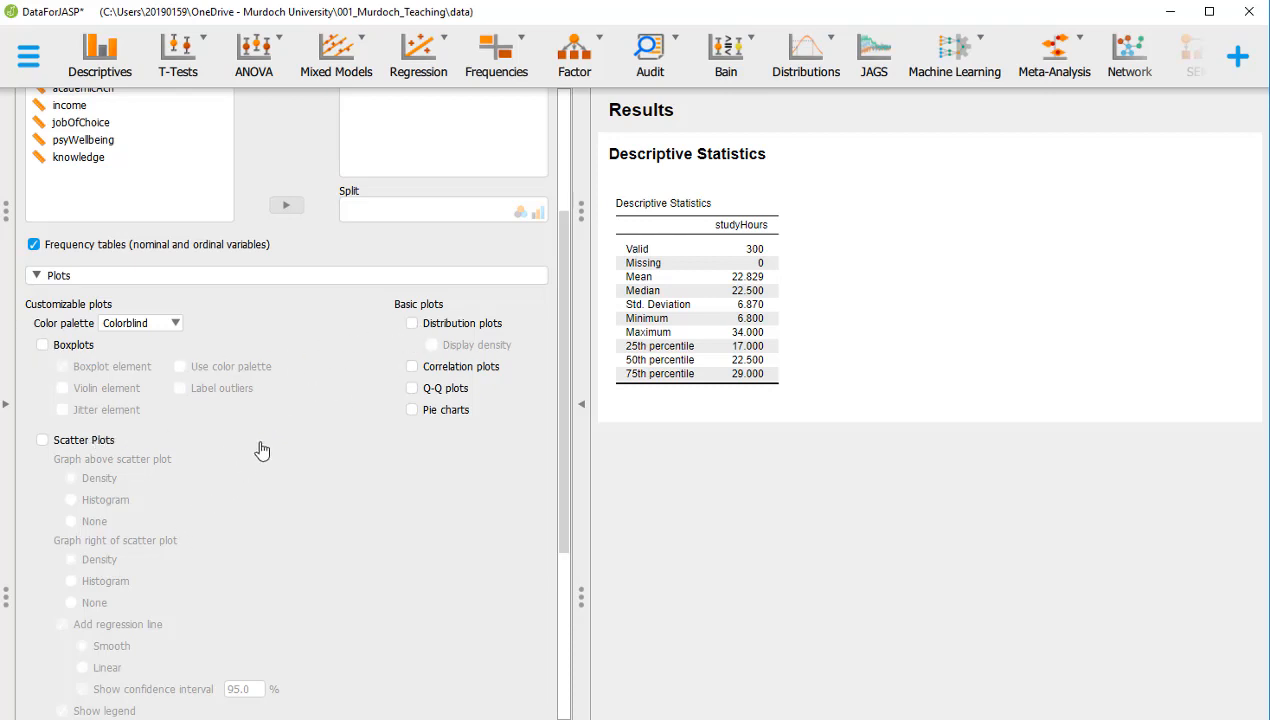
pyautogui.click(43, 347)
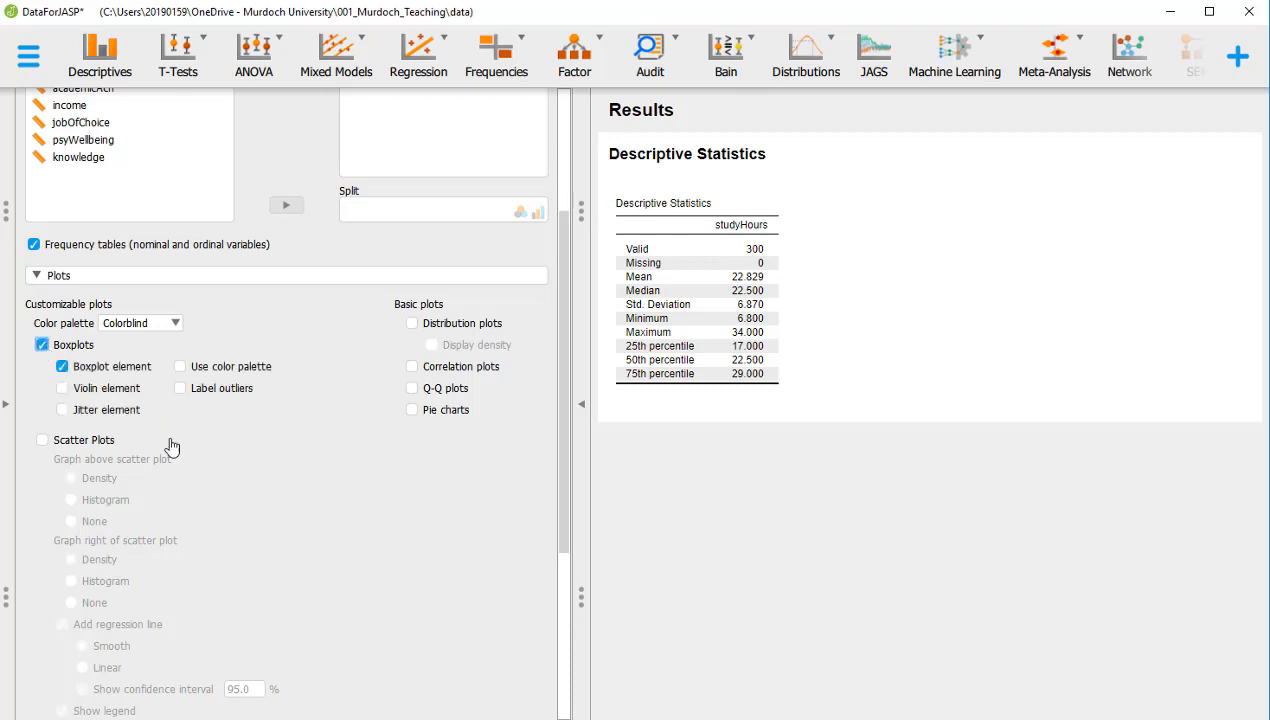
pyautogui.scroll(-1, 1004, 494)
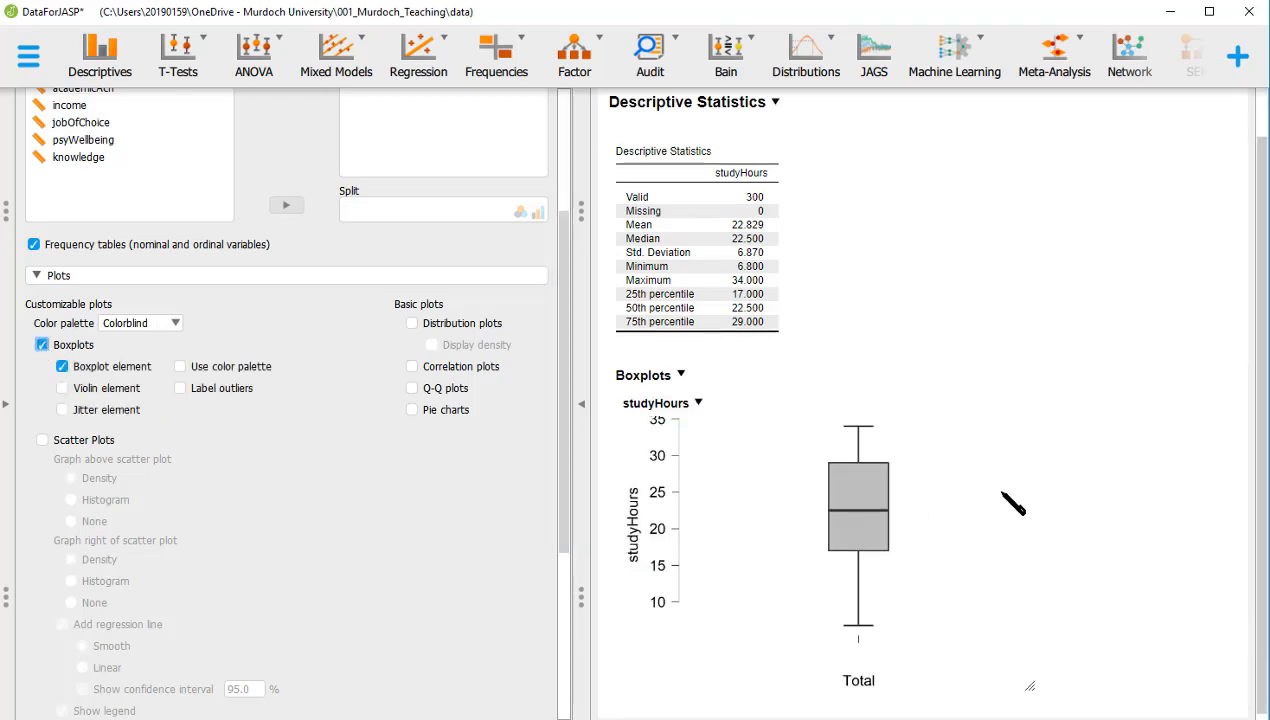
# Step: Set the studyHours boxplot to use the color palette, label outliers, and show violin and jitter elements instead of the boxplot element
pyautogui.click(182, 368)
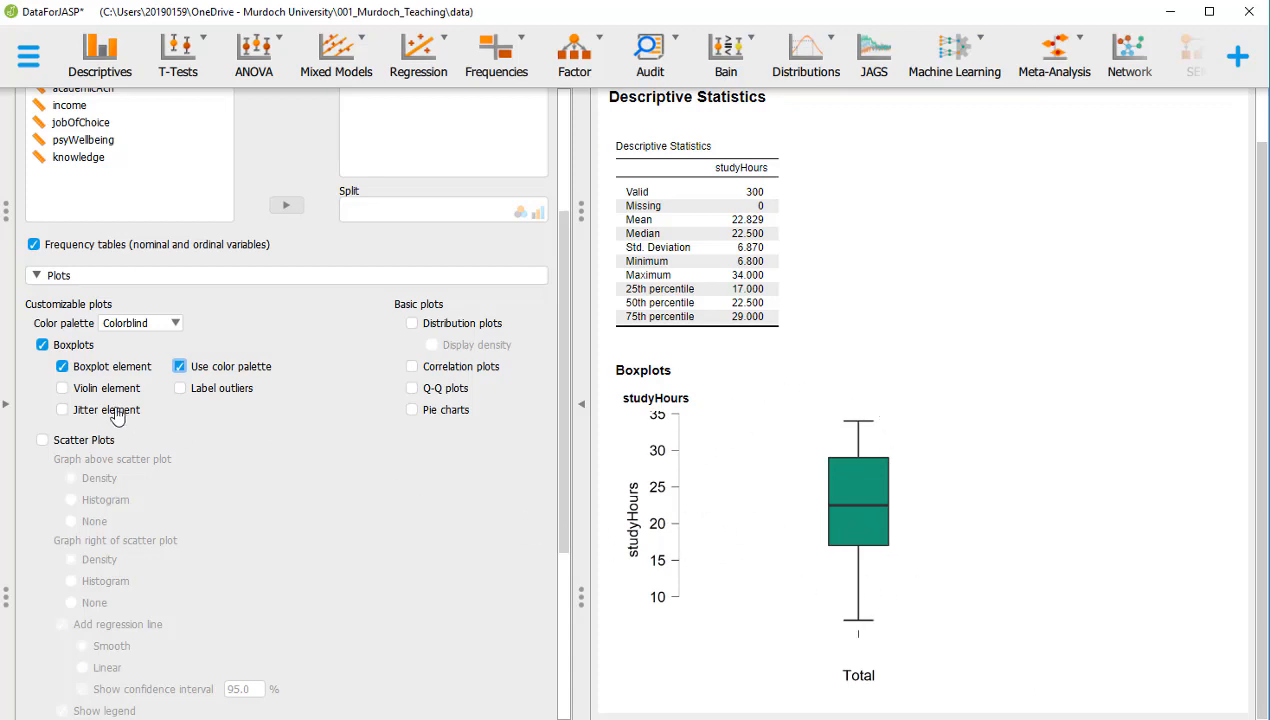
pyautogui.click(62, 388)
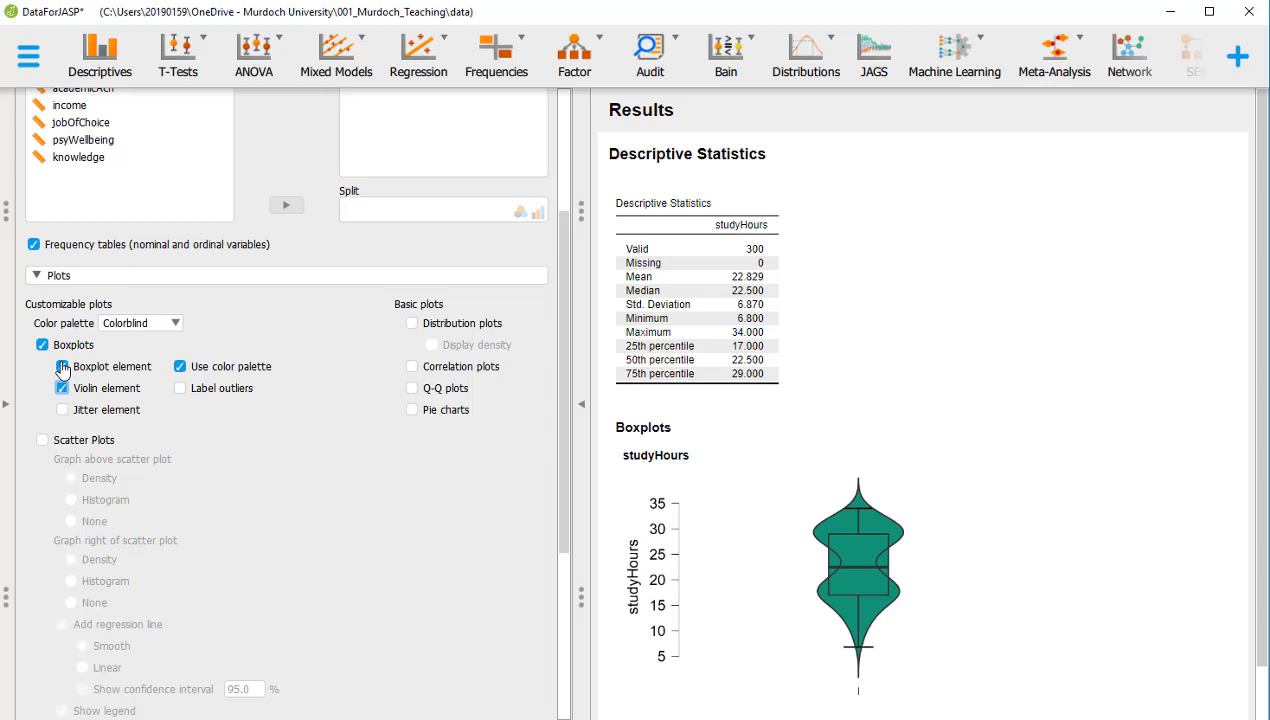
pyautogui.click(61, 369)
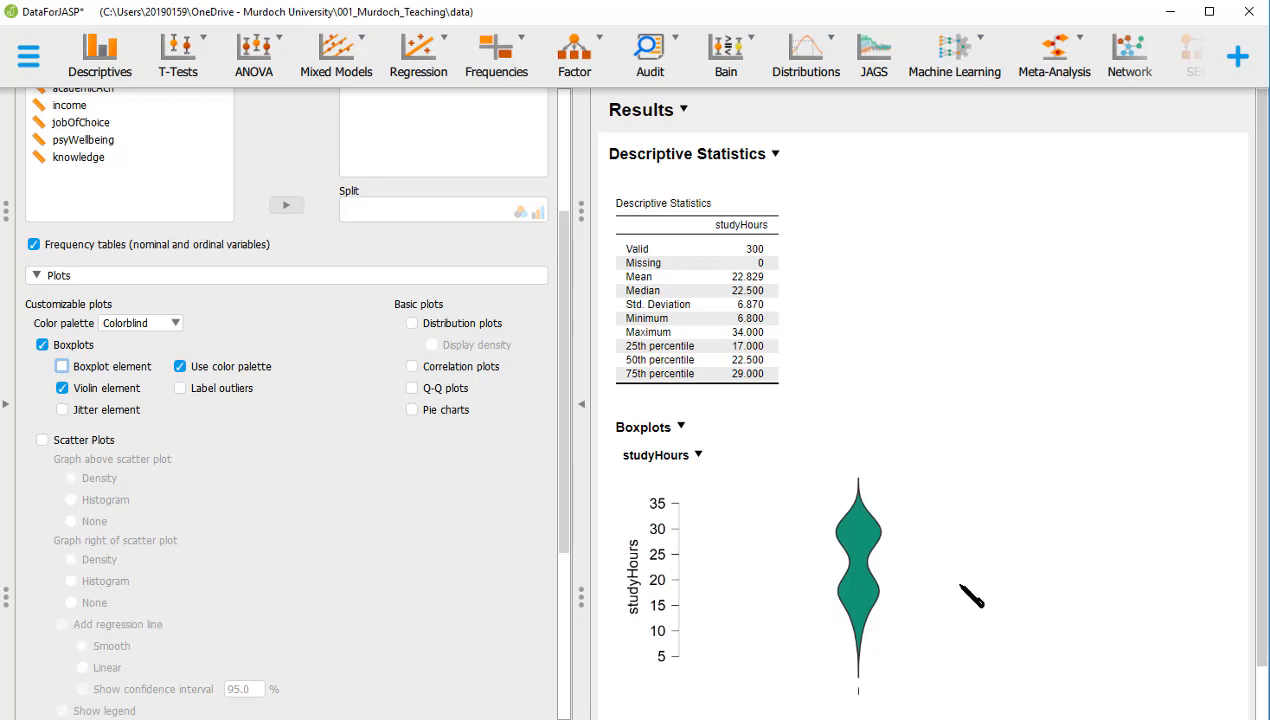
pyautogui.click(107, 410)
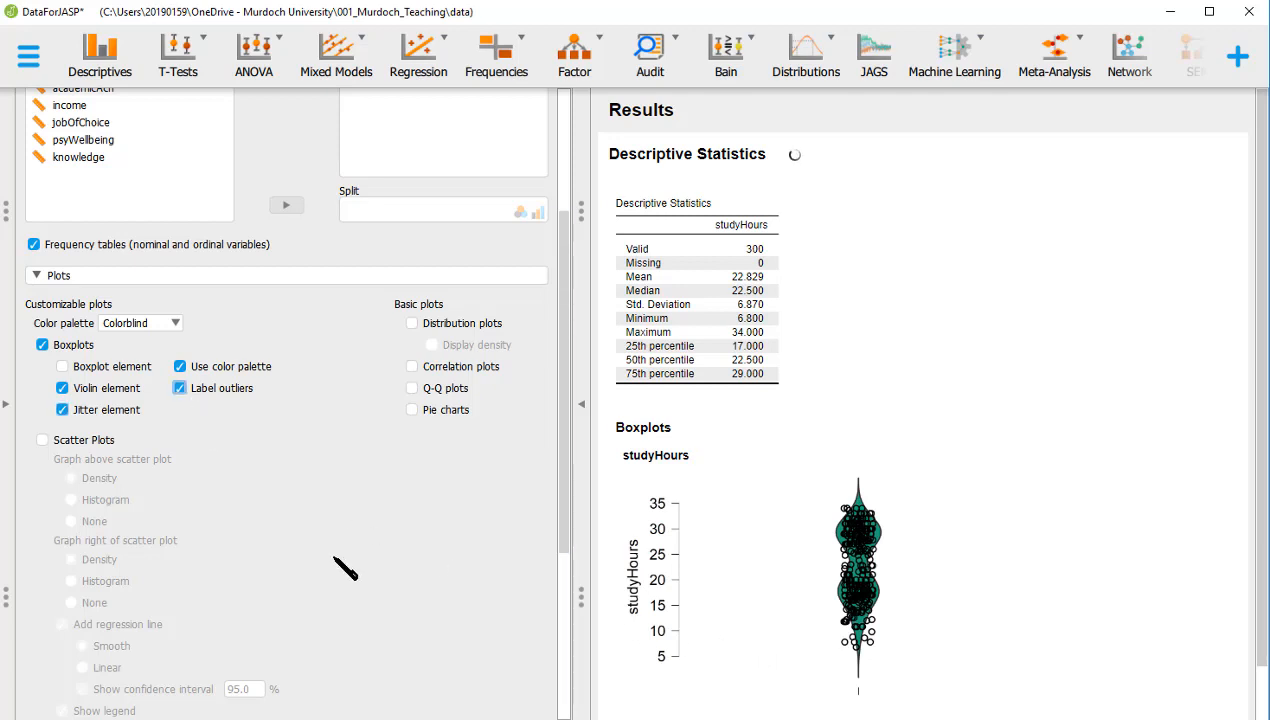
pyautogui.scroll(-1, 1046, 533)
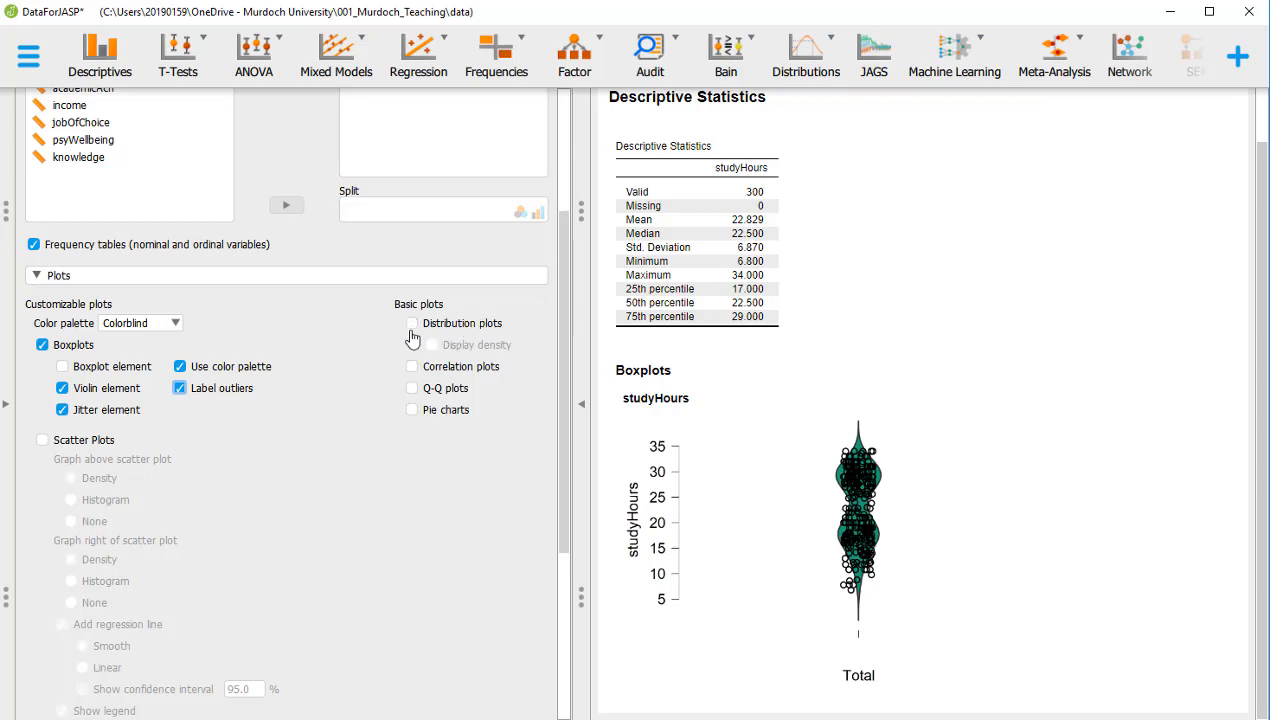
# Step: Add a distribution plot for studyHours and display its density curve
pyautogui.click(411, 324)
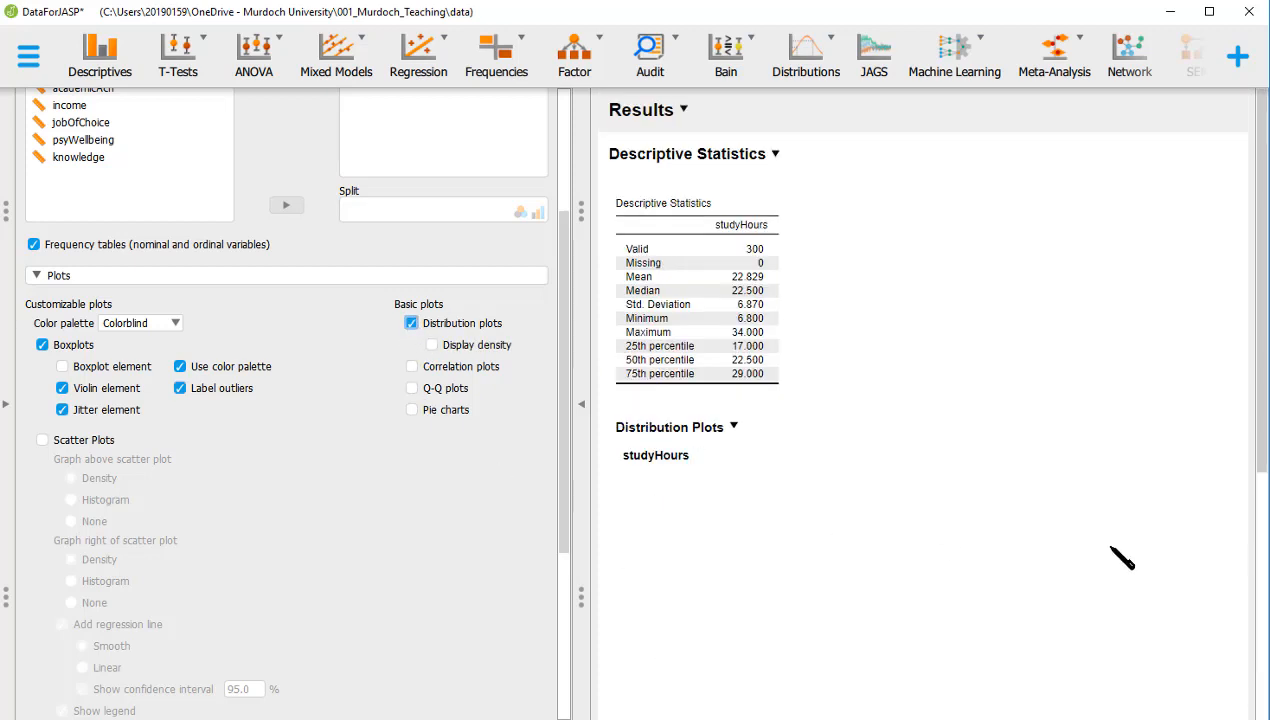
pyautogui.scroll(-3, 1113, 557)
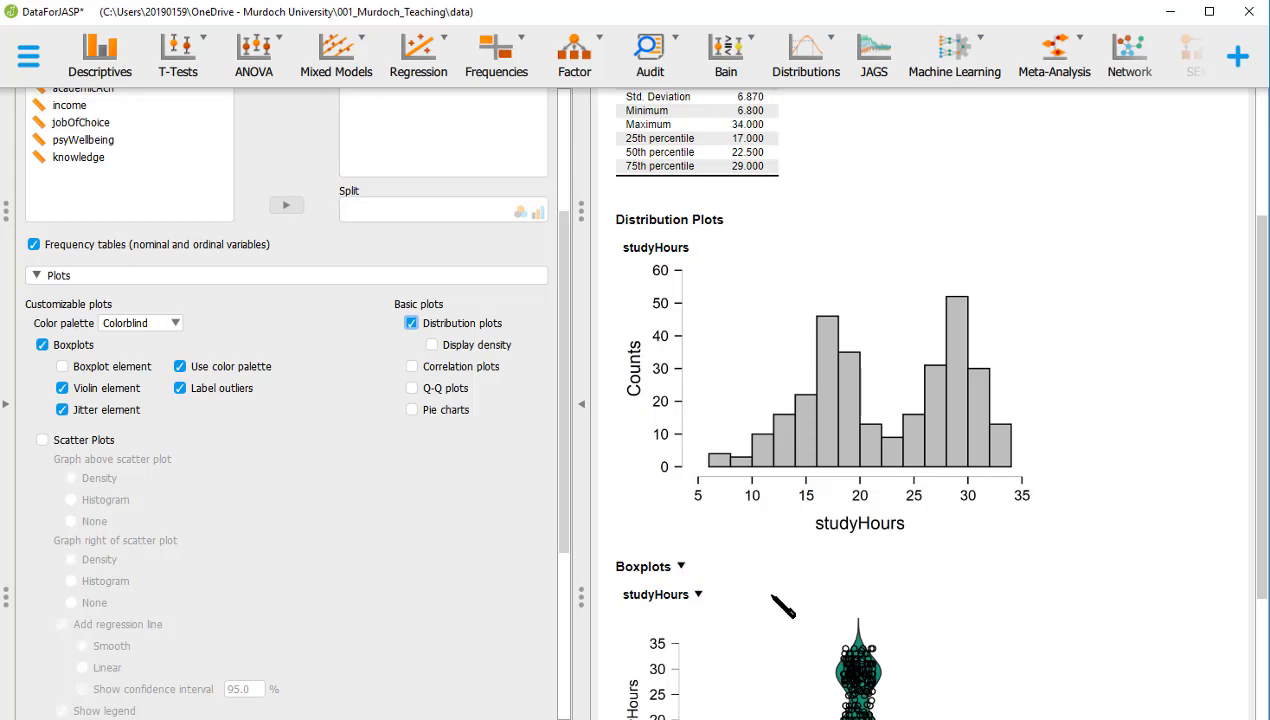
pyautogui.click(431, 345)
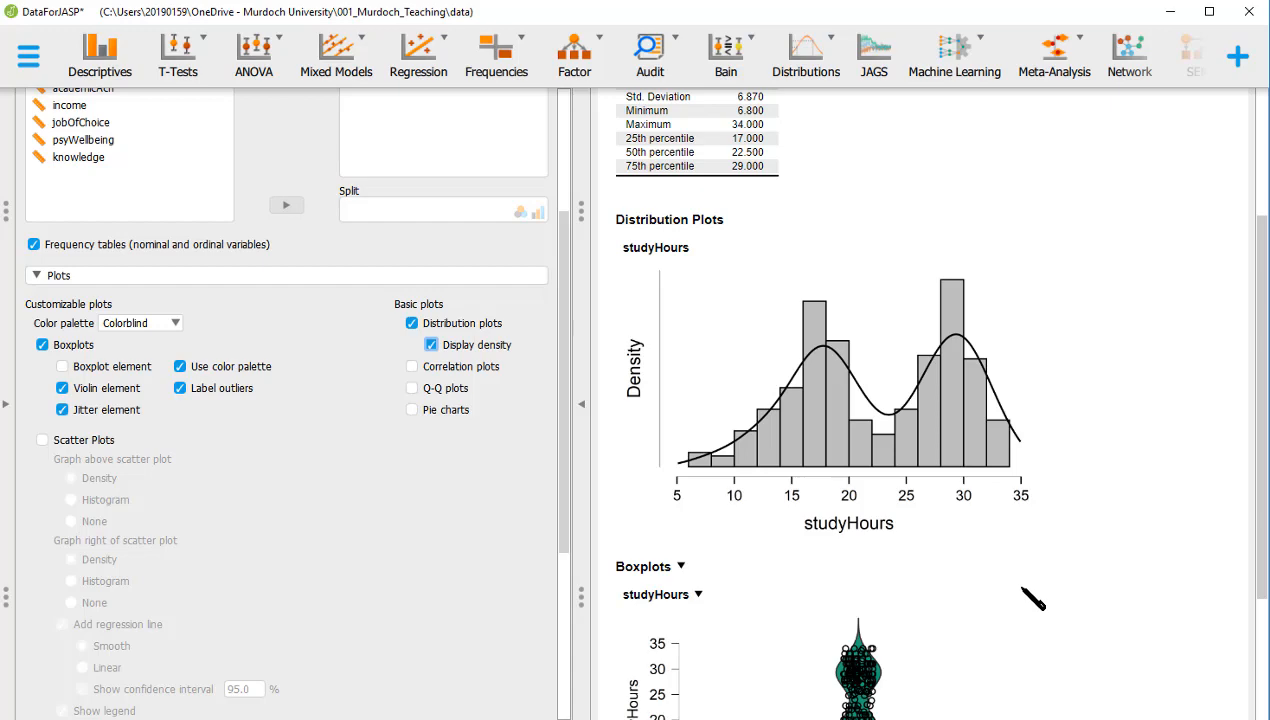
pyautogui.scroll(-3, 1030, 597)
pyautogui.scroll(3, 1030, 597)
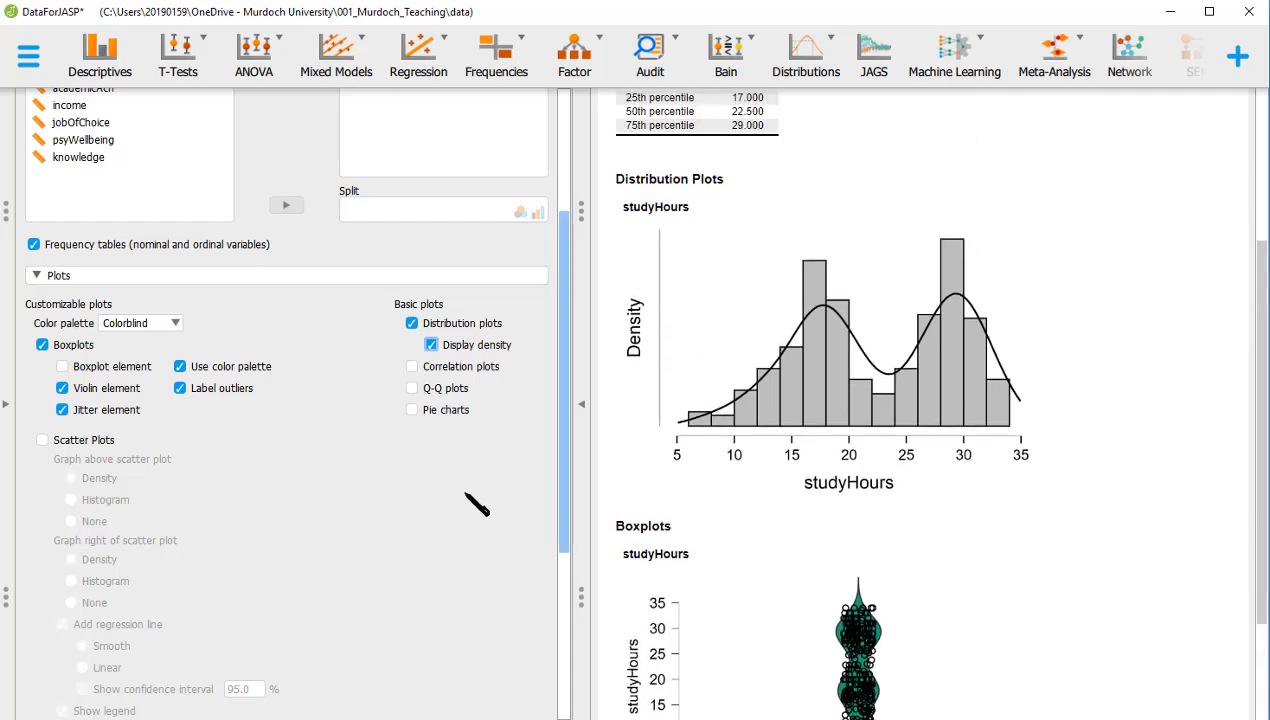
# Step: Replace studyHours with sex as the analysed variable and review its frequency table and distribution plot
pyautogui.scroll(3, 431, 515)
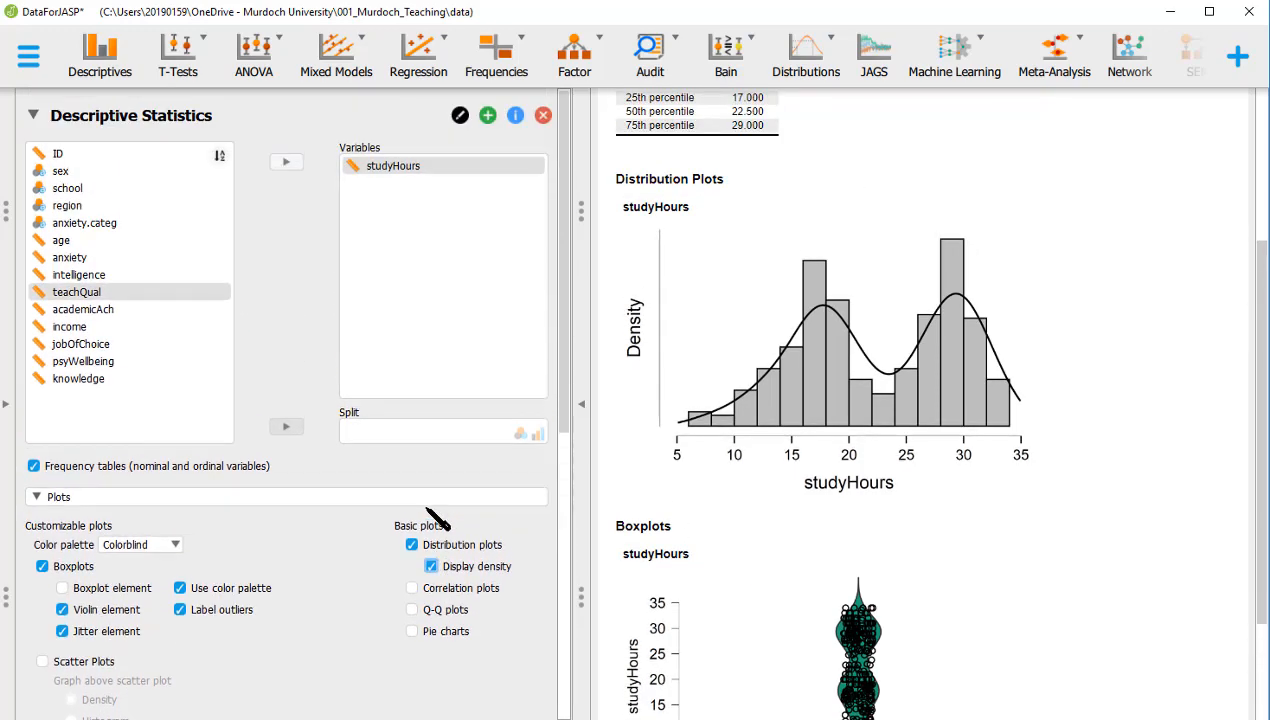
pyautogui.click(428, 170)
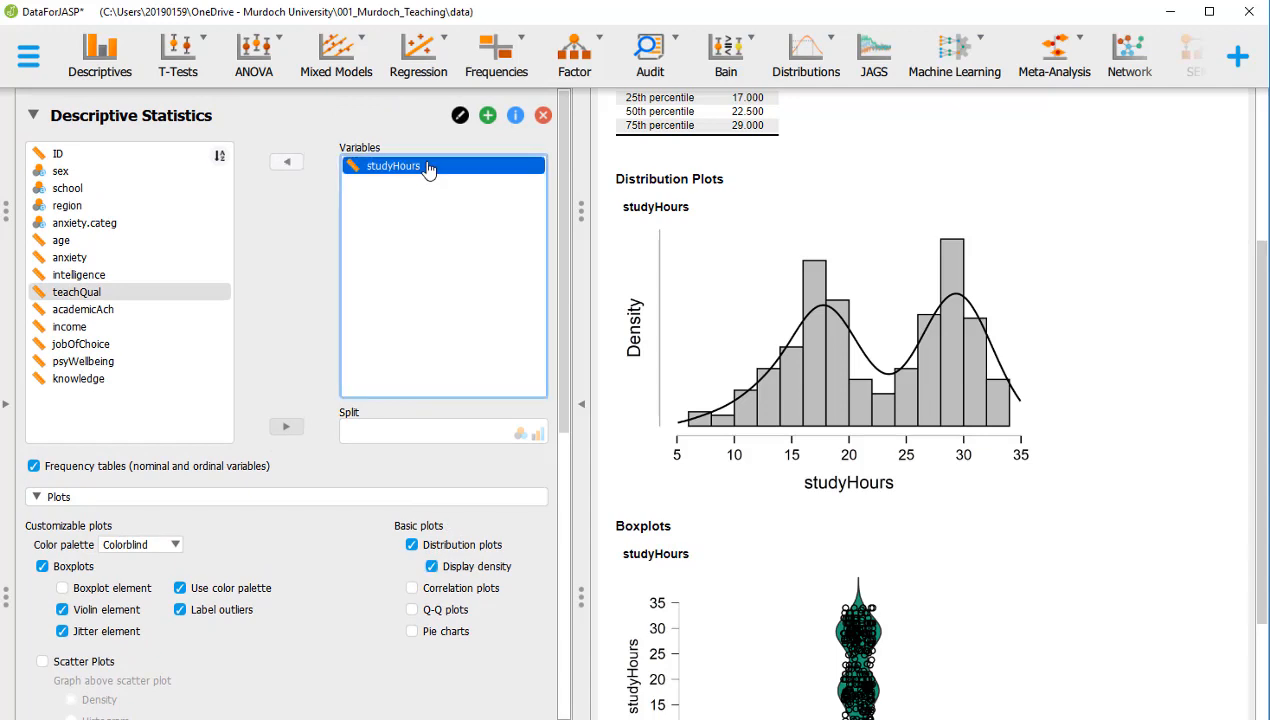
pyautogui.click(290, 164)
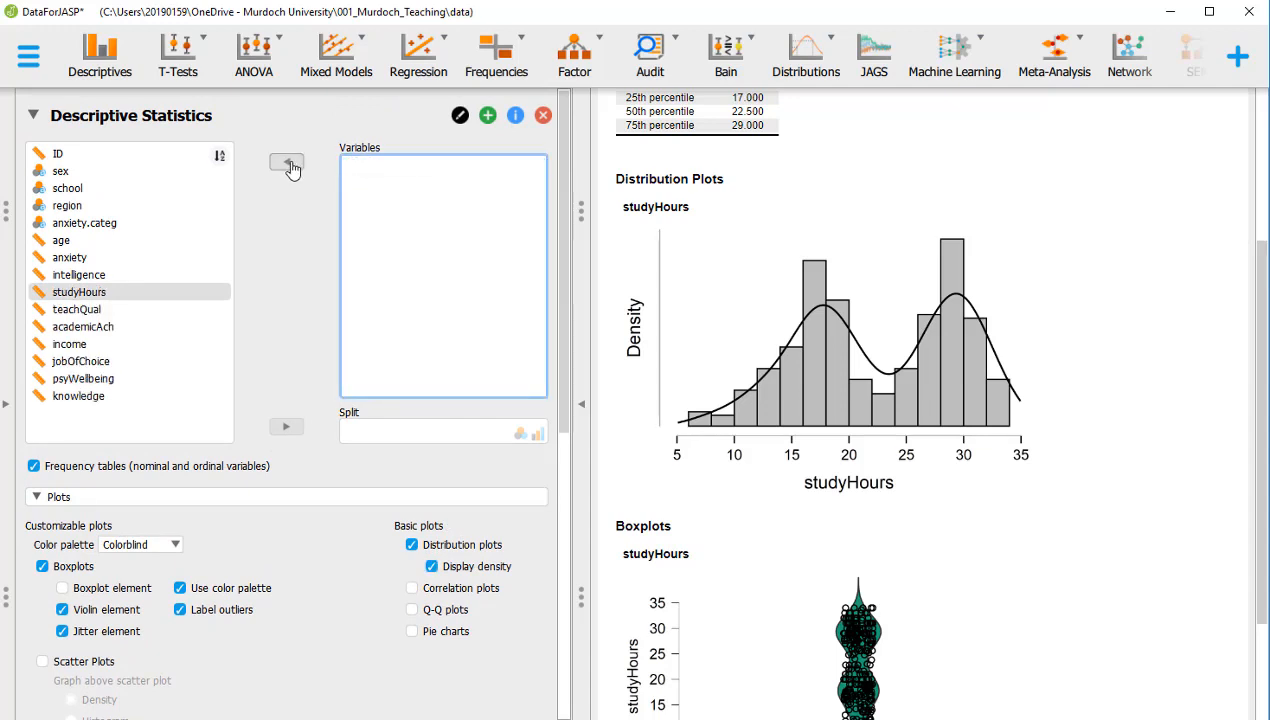
pyautogui.click(135, 171)
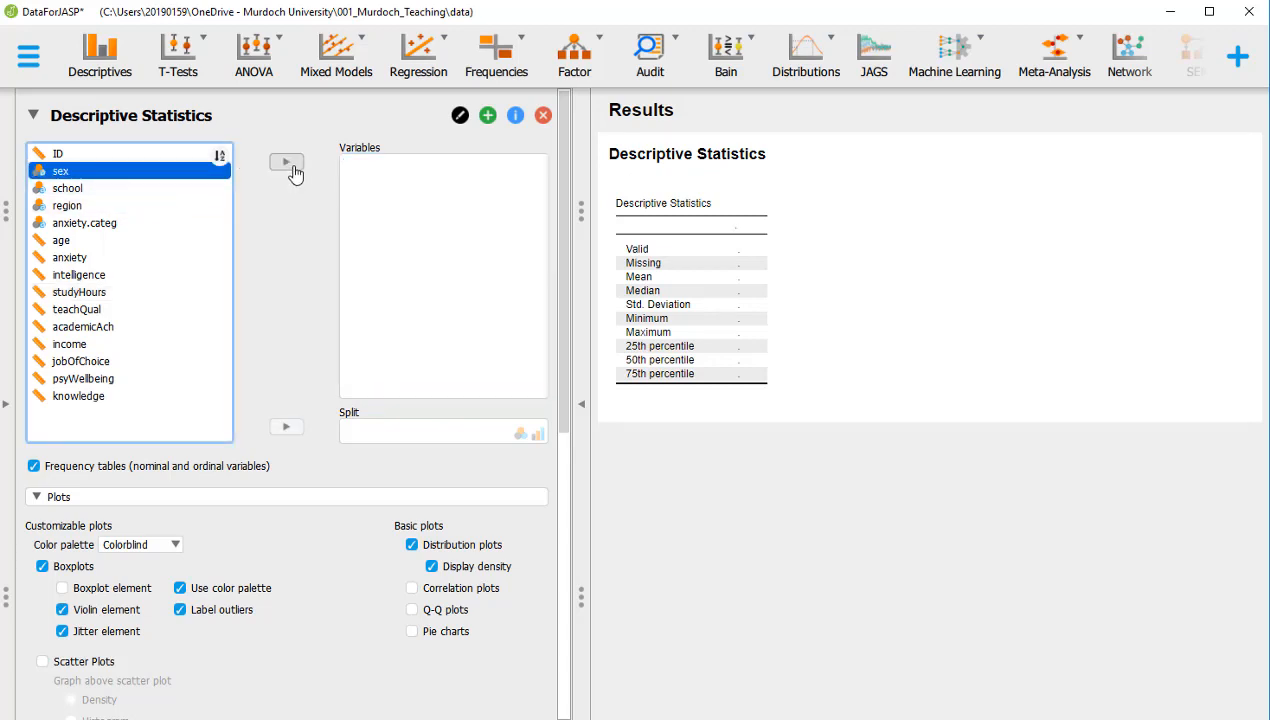
pyautogui.click(286, 162)
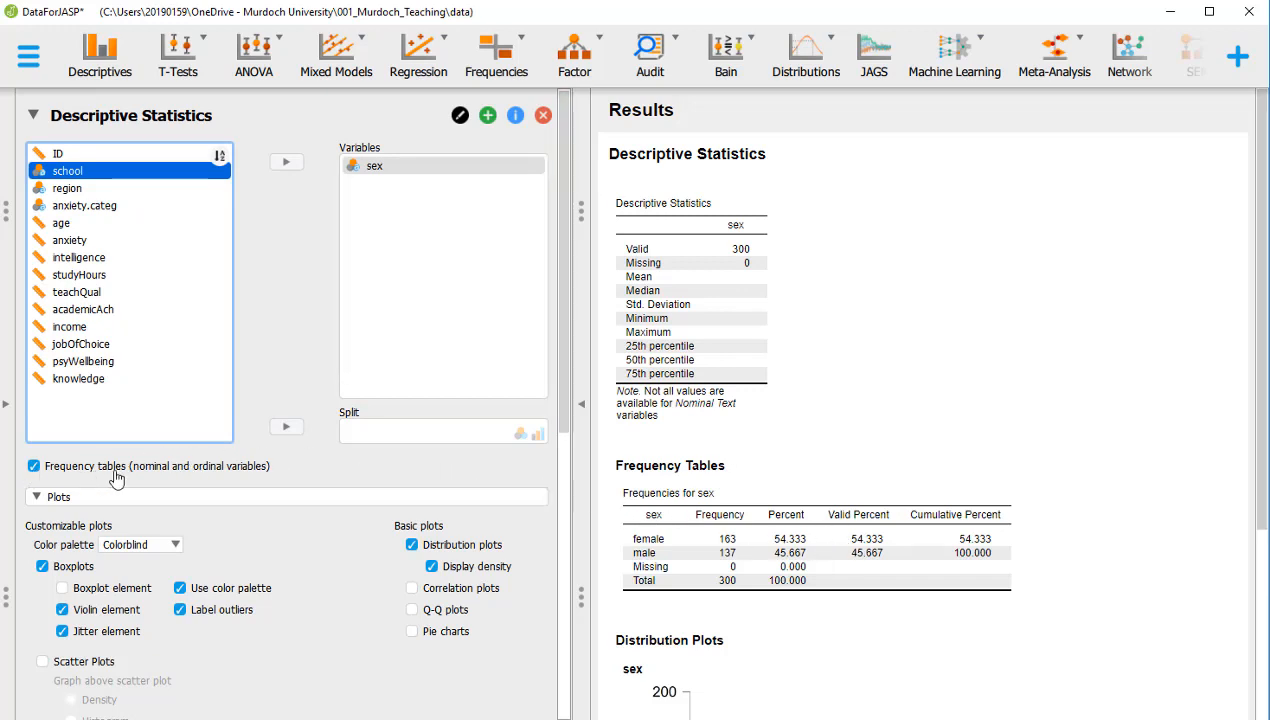
pyautogui.scroll(-1, 880, 636)
pyautogui.scroll(-1, 875, 625)
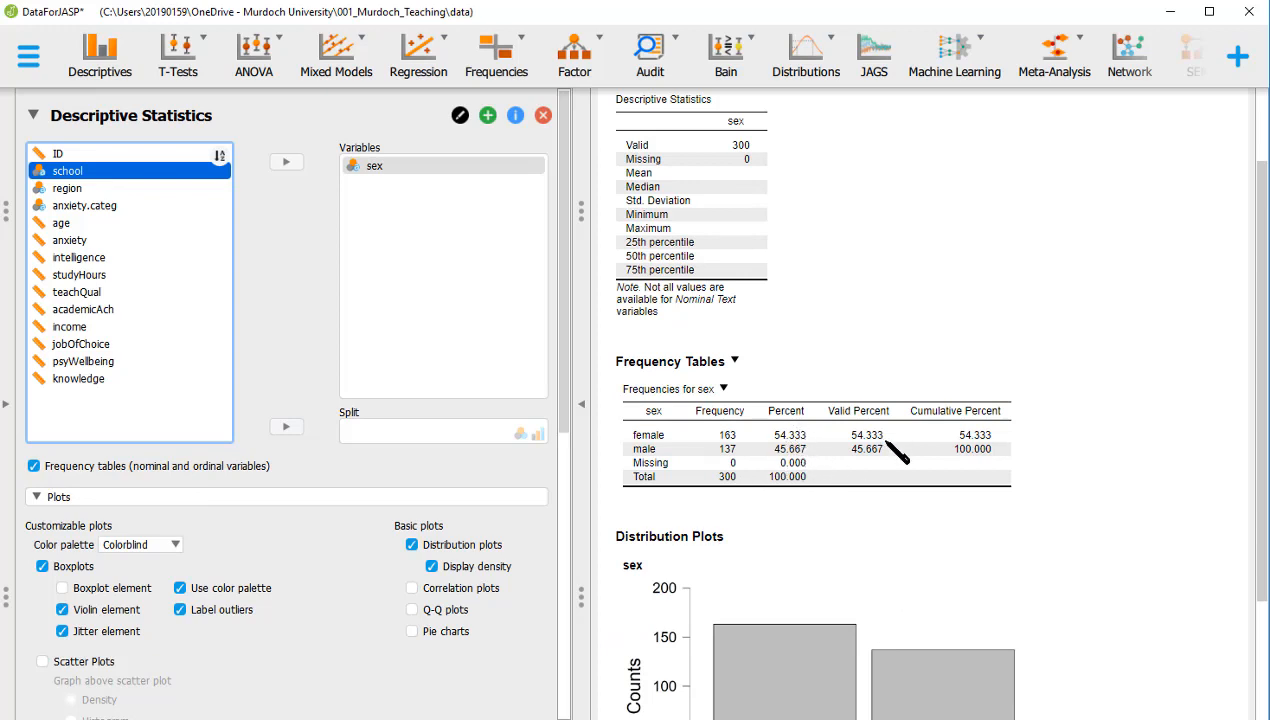
pyautogui.scroll(-3, 988, 548)
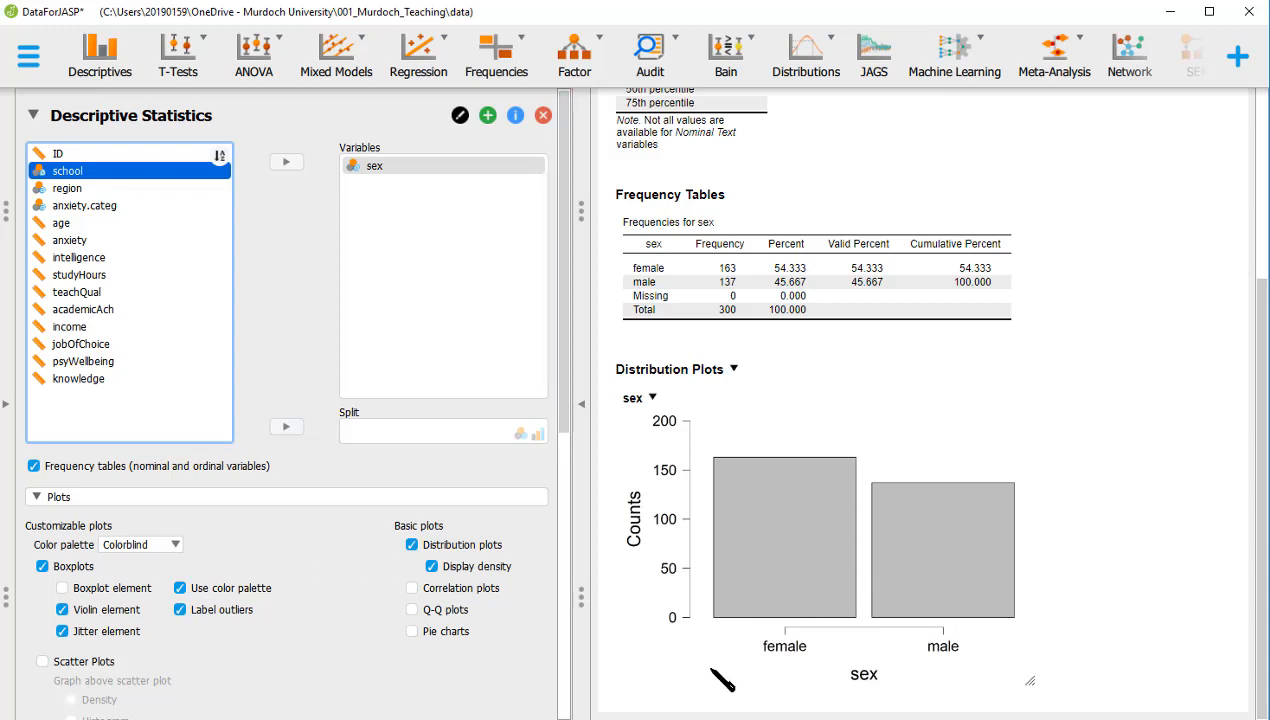
pyautogui.scroll(-3, 340, 618)
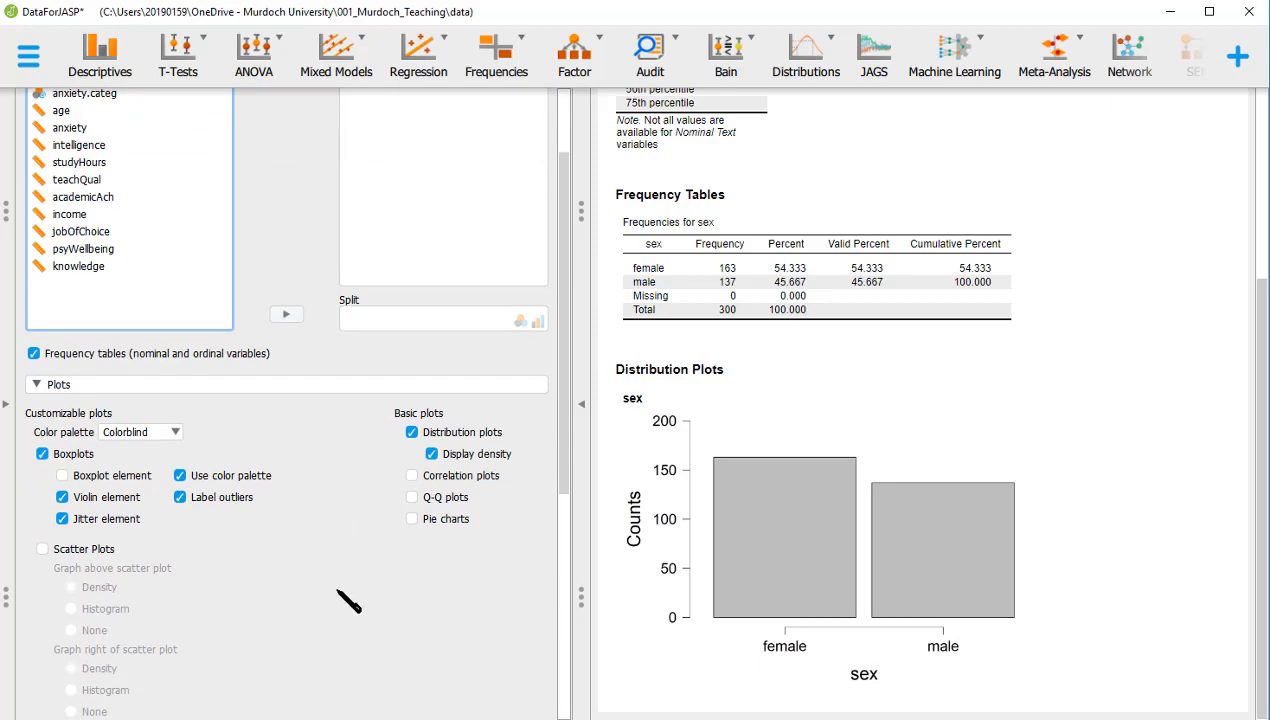
# Step: Remove sex from the variables of the descriptive analysis
pyautogui.scroll(3, 348, 600)
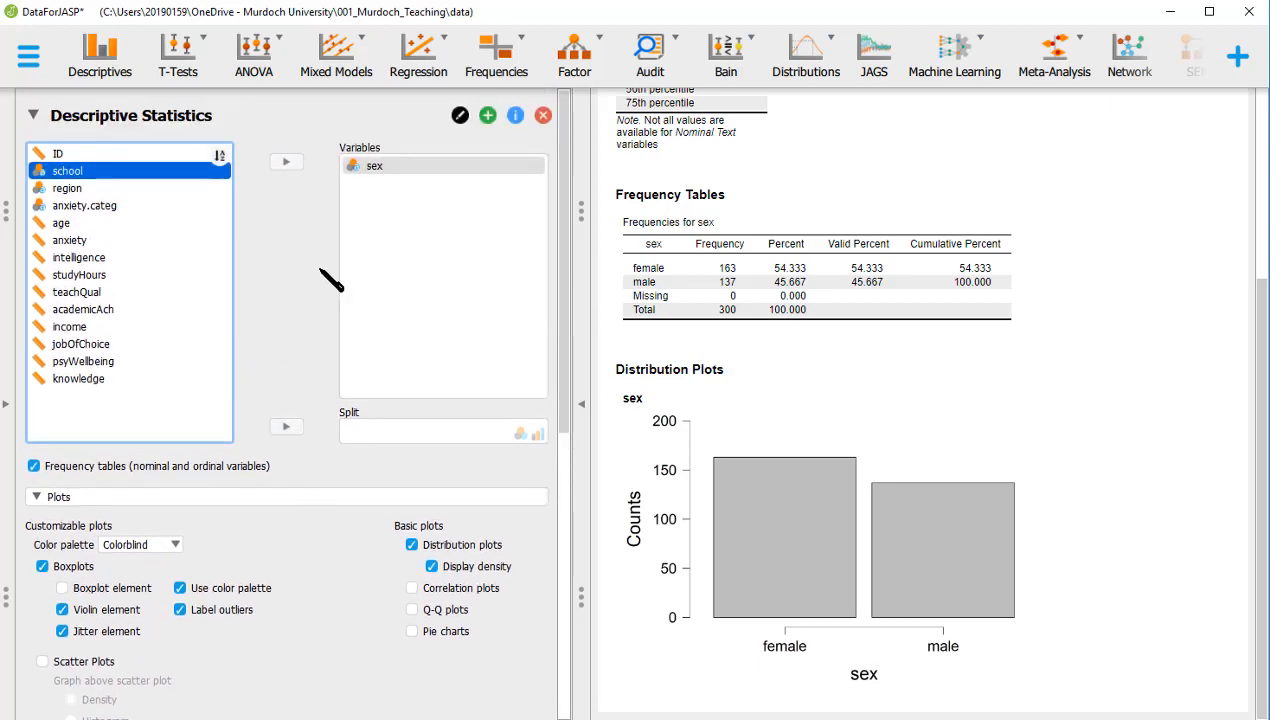
pyautogui.click(401, 175)
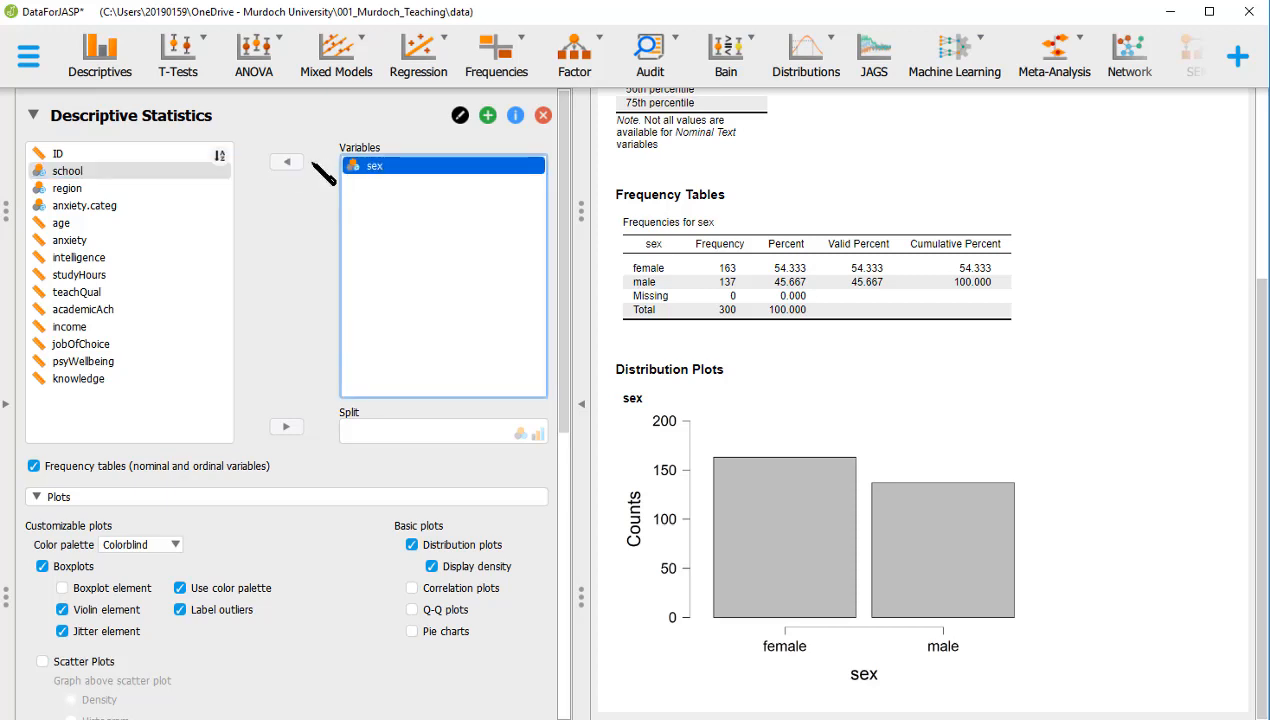
pyautogui.click(282, 165)
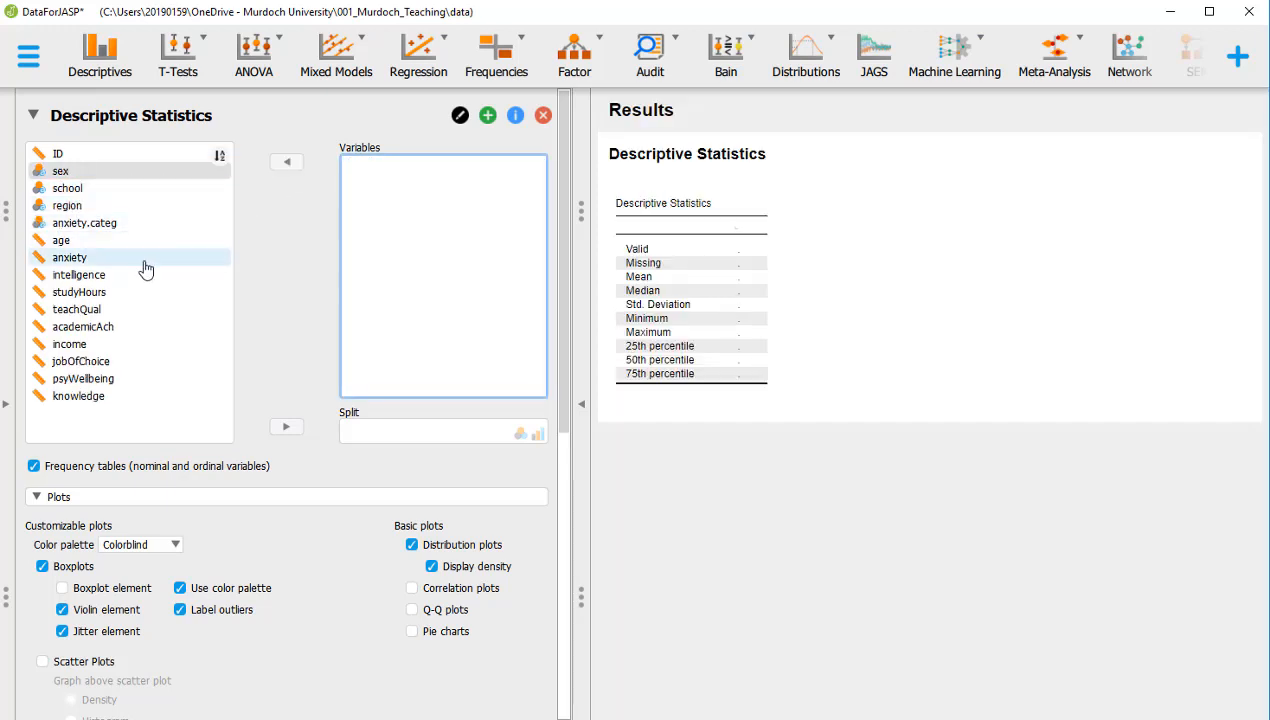
# Step: Add anxiety and intelligence as the analysed variables and review their distribution plots and boxplots
pyautogui.click(145, 259)
pyautogui.click(285, 162)
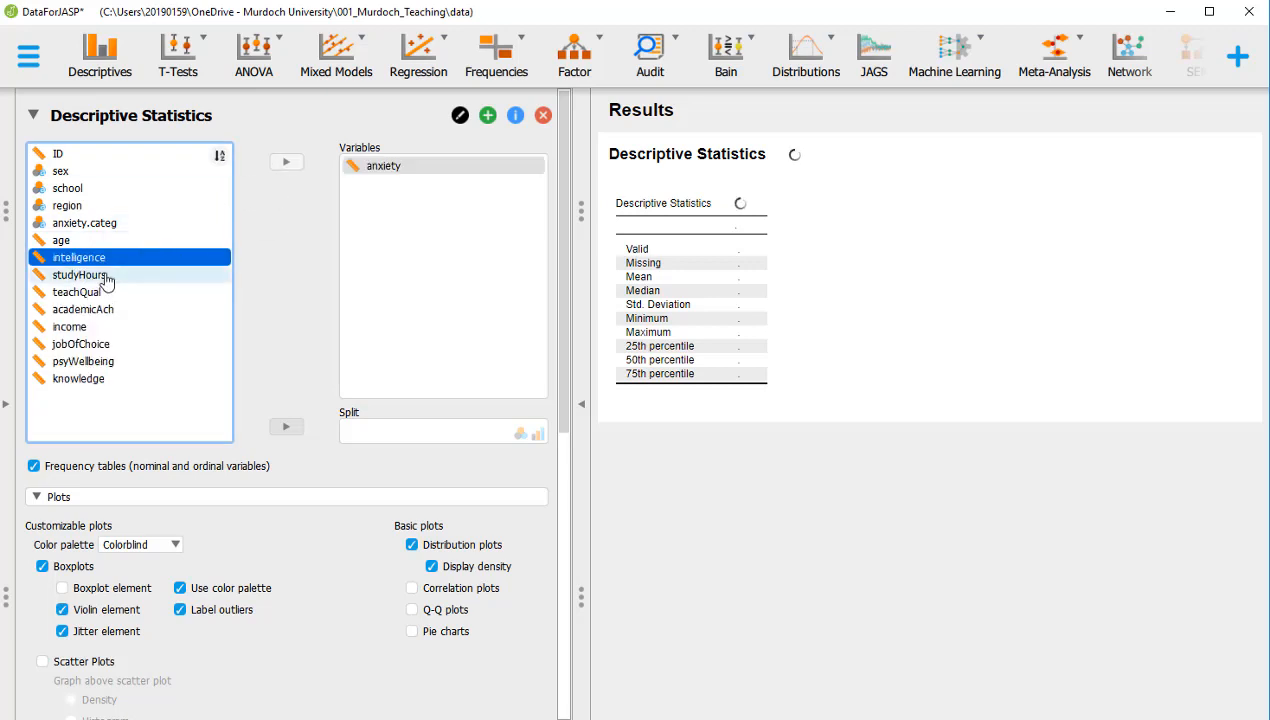
pyautogui.click(286, 164)
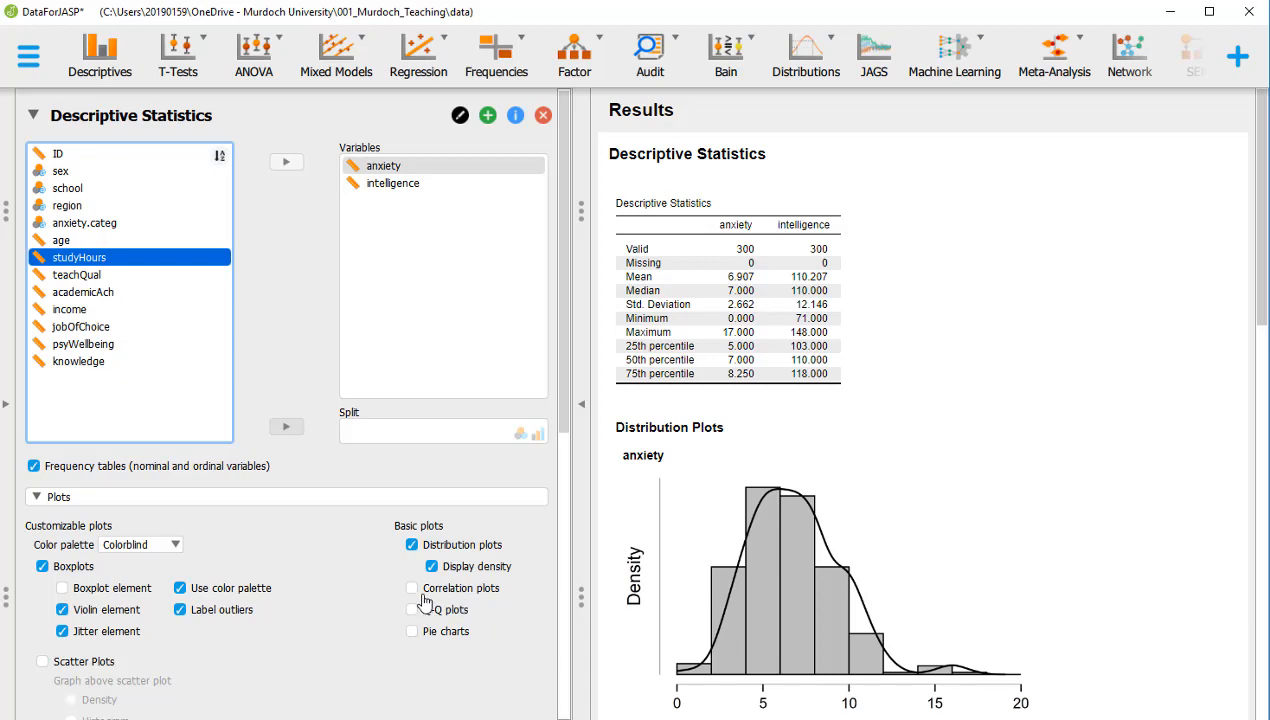
pyautogui.scroll(-3, 350, 625)
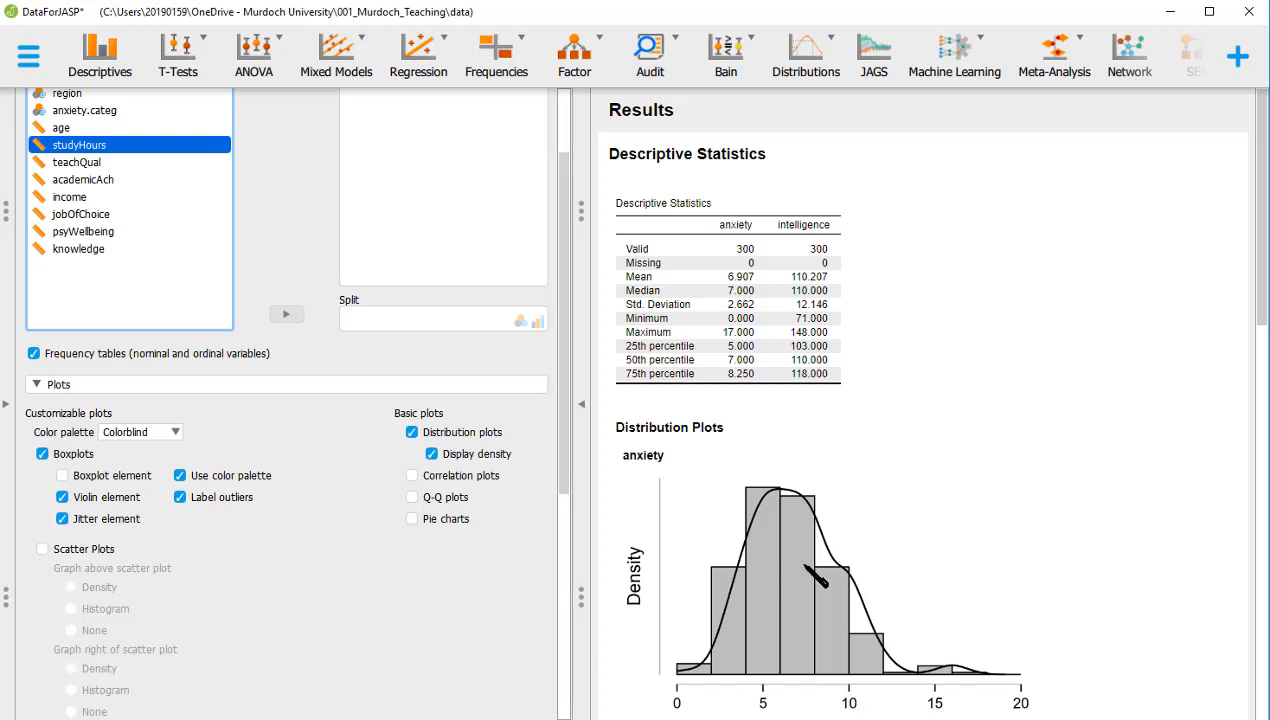
pyautogui.scroll(-1, 870, 510)
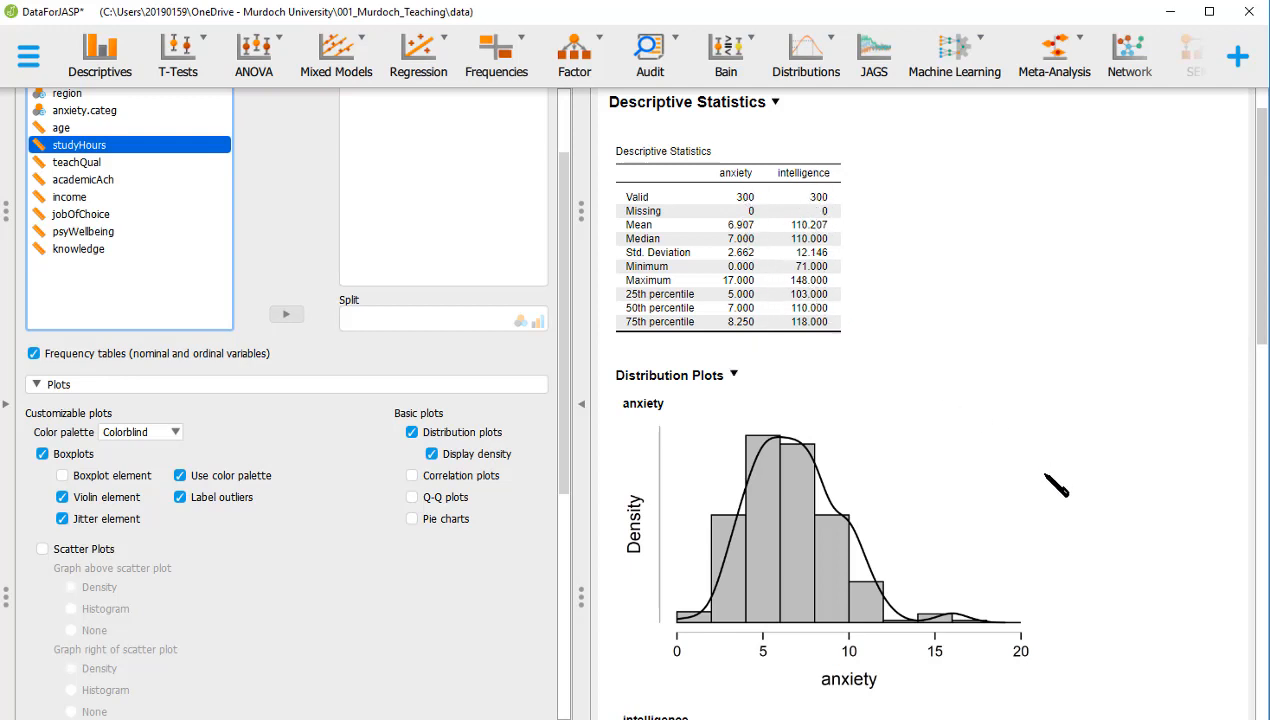
pyautogui.scroll(-3, 1045, 472)
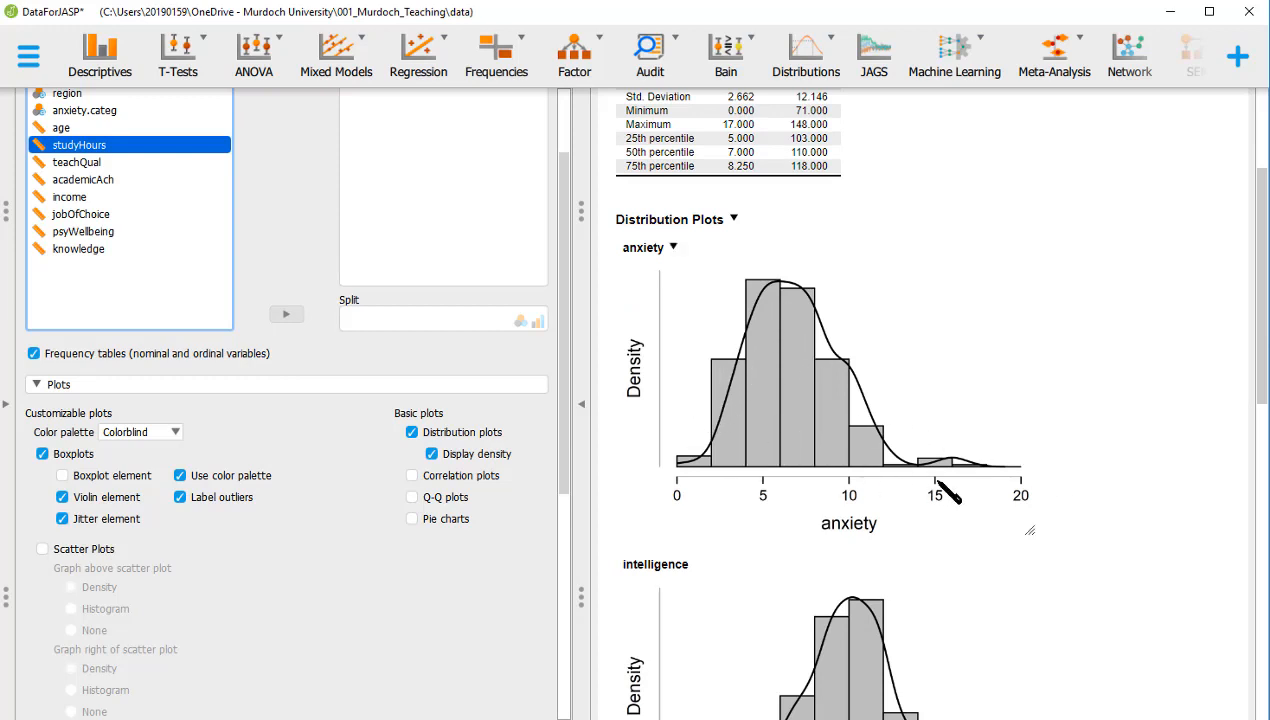
pyautogui.scroll(-4, 1018, 530)
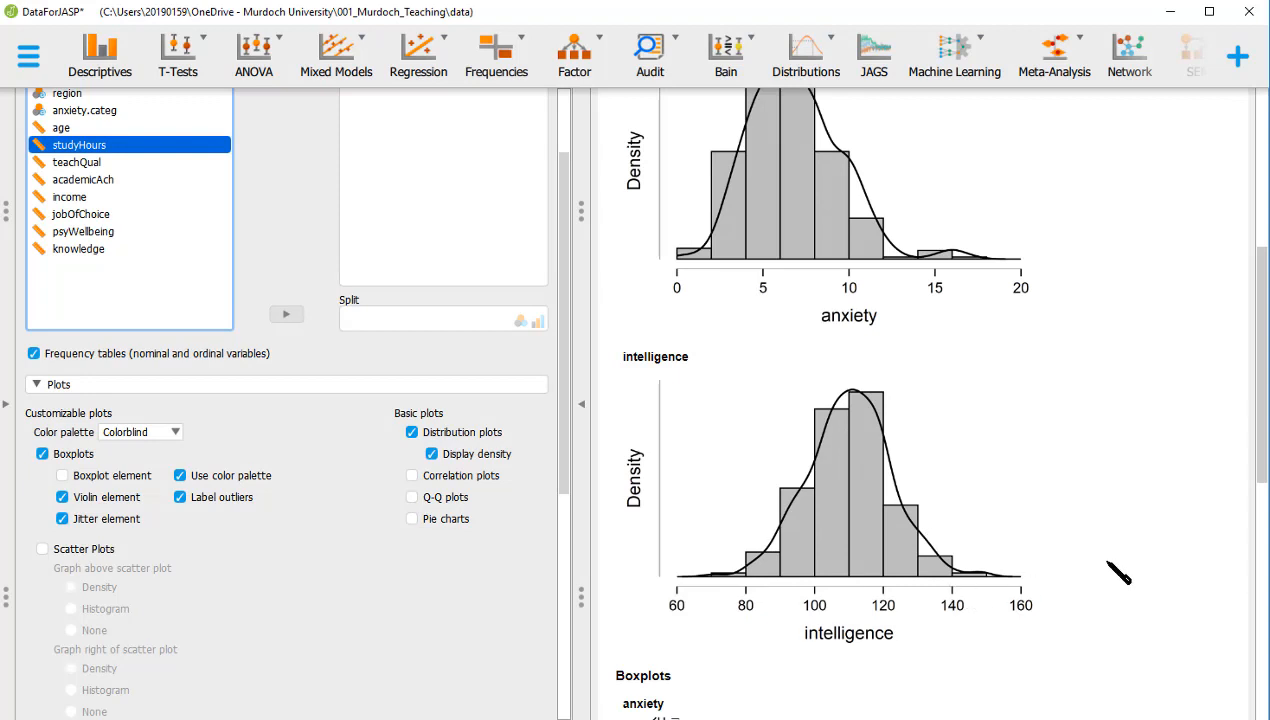
pyautogui.scroll(-9, 1118, 572)
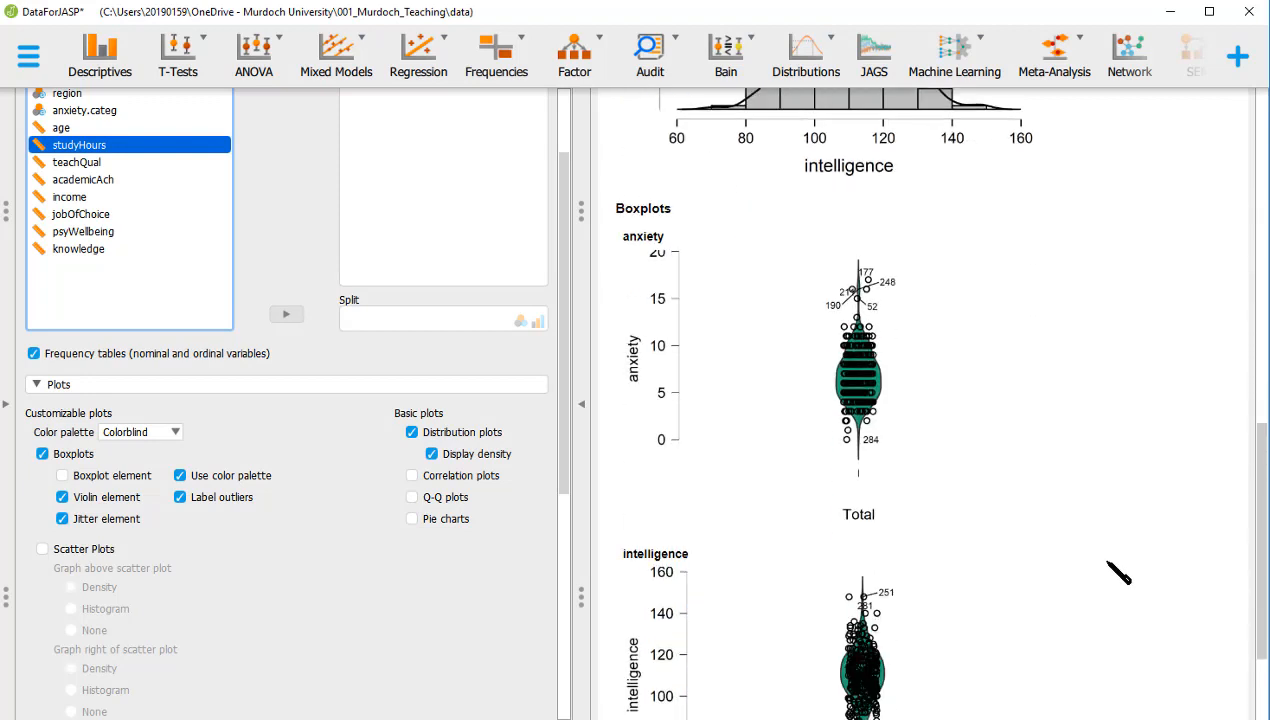
pyautogui.scroll(-2, 930, 470)
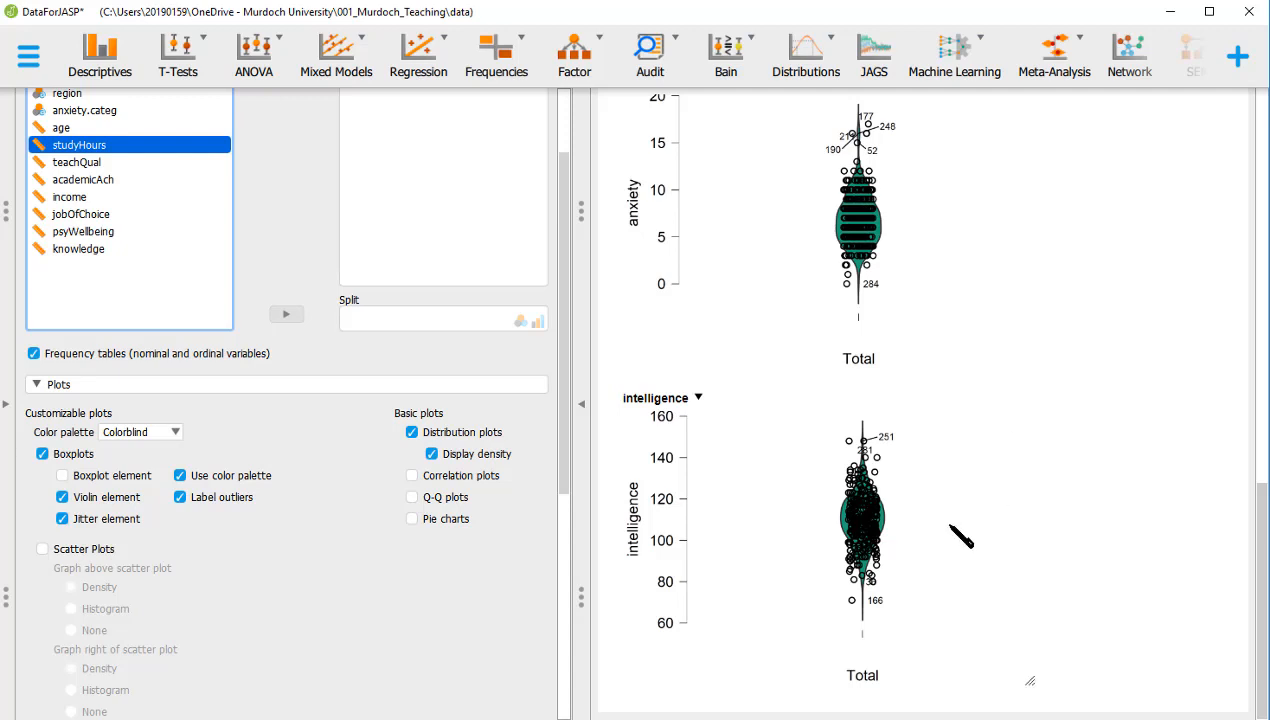
# Step: Add a scatter plot of anxiety against intelligence to the results
pyautogui.click(88, 552)
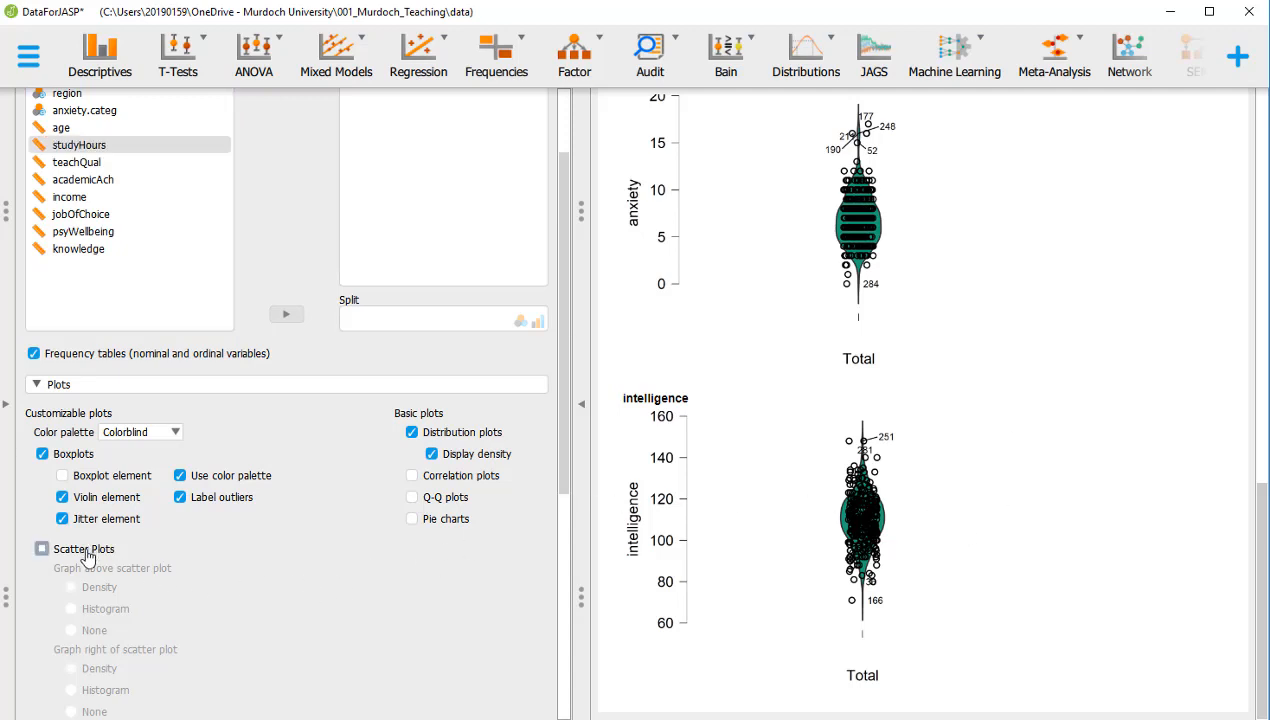
pyautogui.scroll(-3, 238, 598)
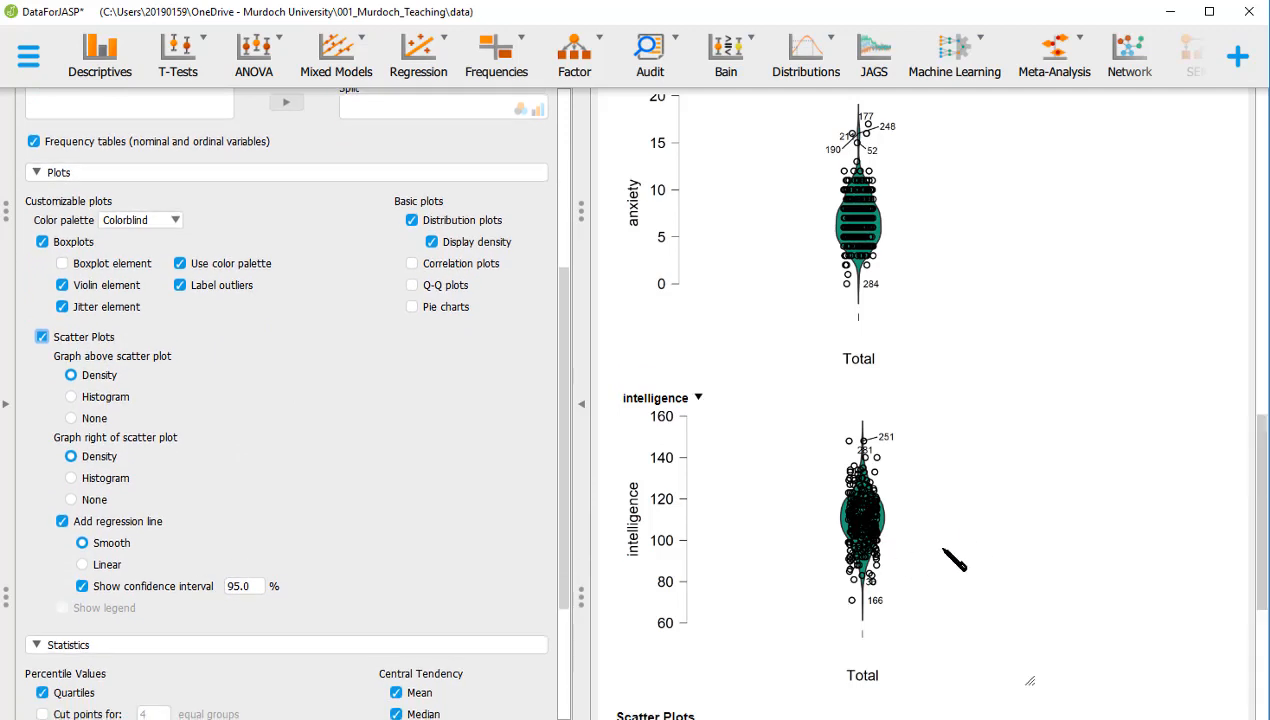
pyautogui.scroll(-3, 975, 548)
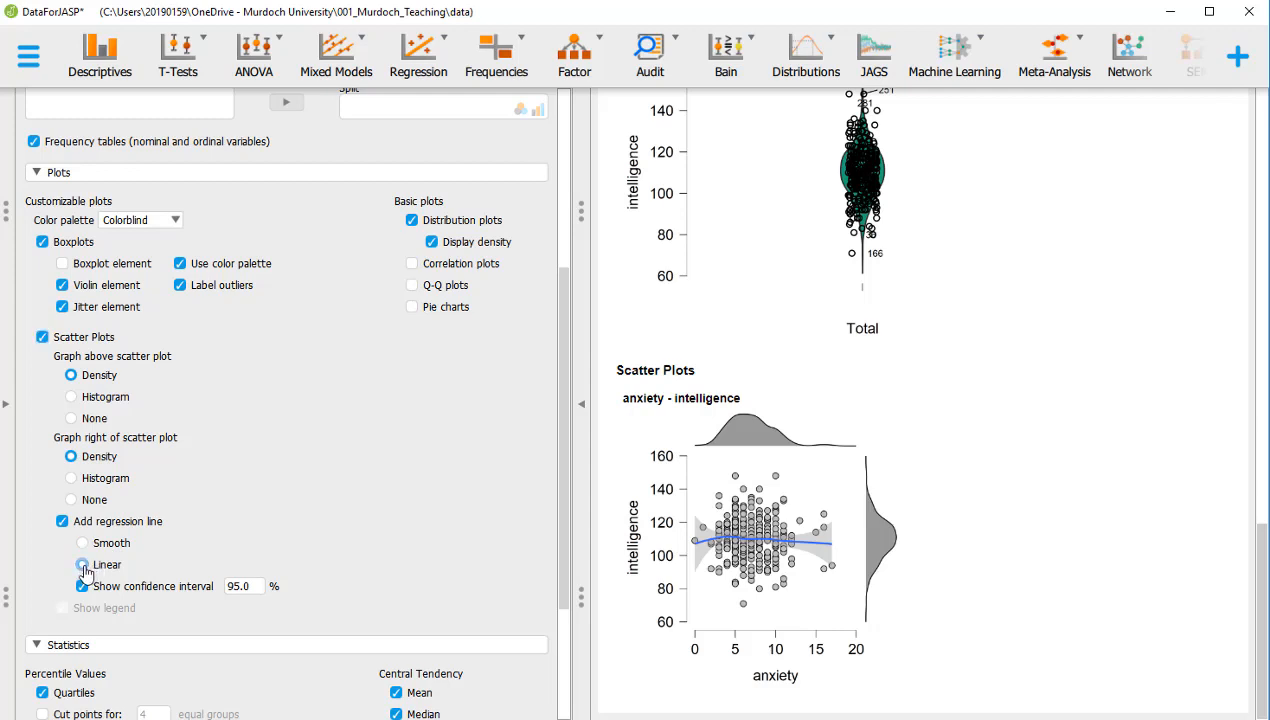
# Step: Make the scatter plot's regression line linear and set its confidence interval to 60%, with the interval finally hidden
pyautogui.click(82, 565)
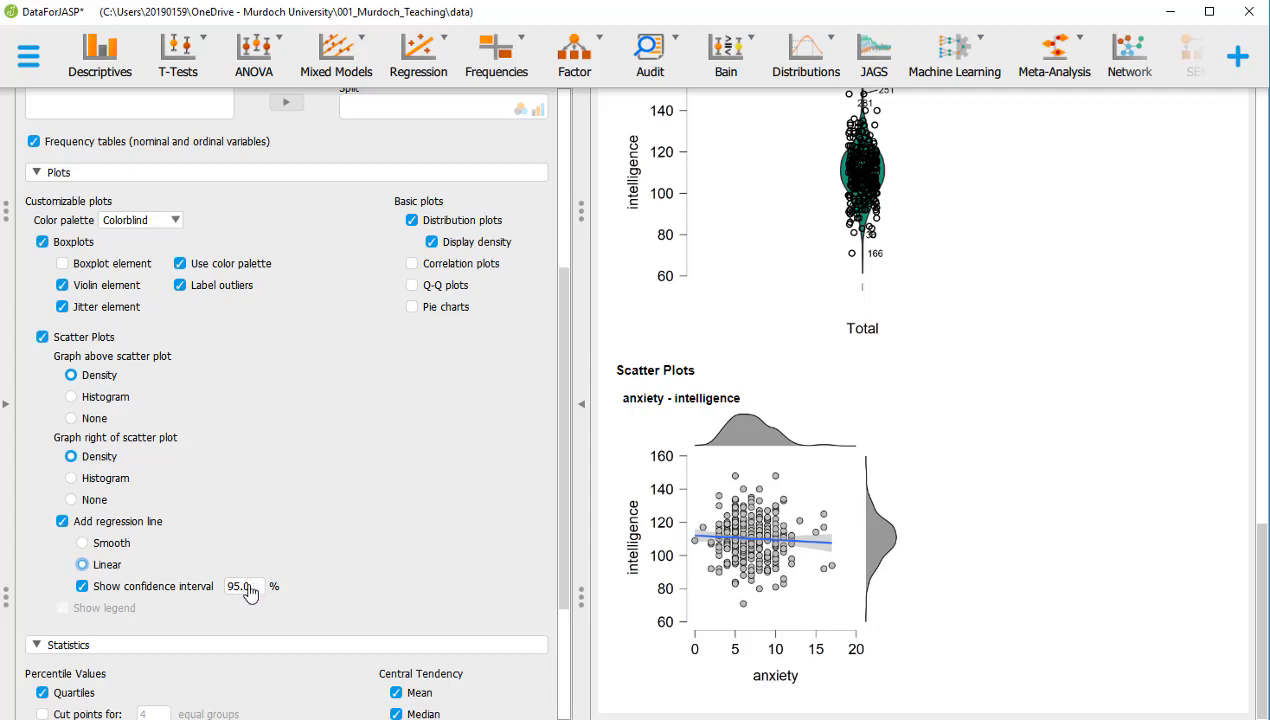
pyautogui.moveTo(250, 593); pyautogui.dragTo(228, 590)
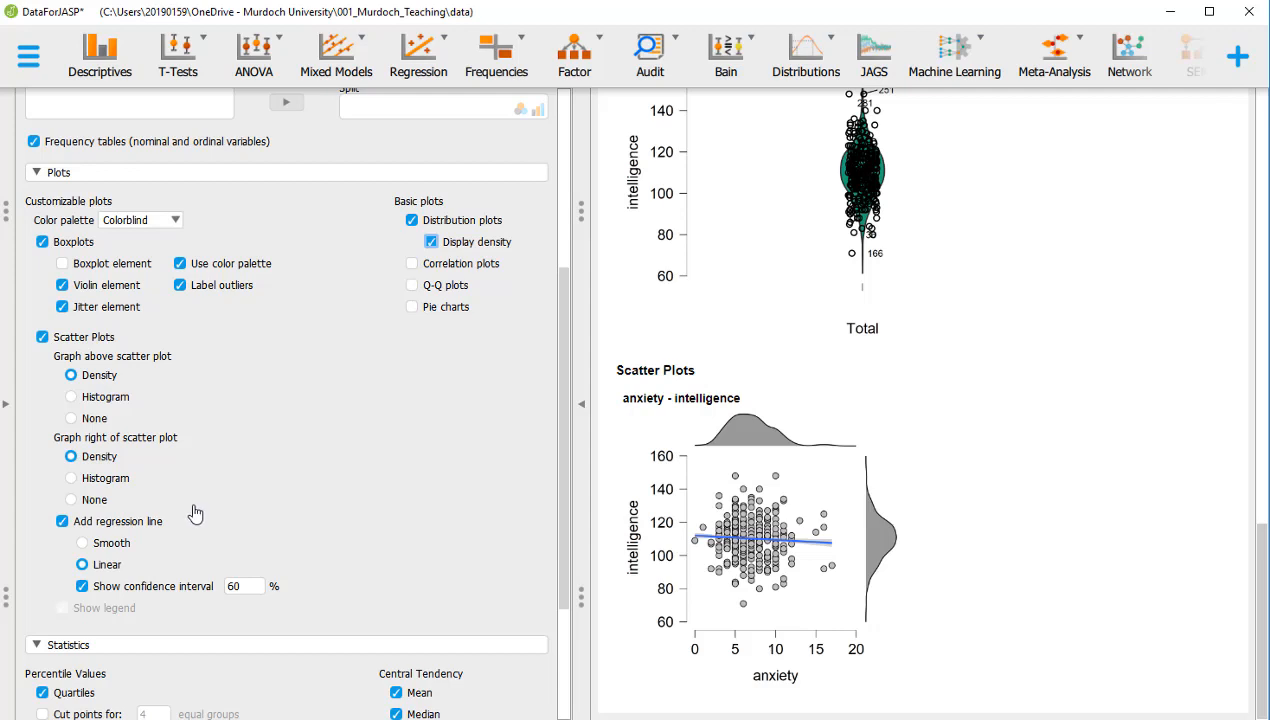
pyautogui.click(82, 586)
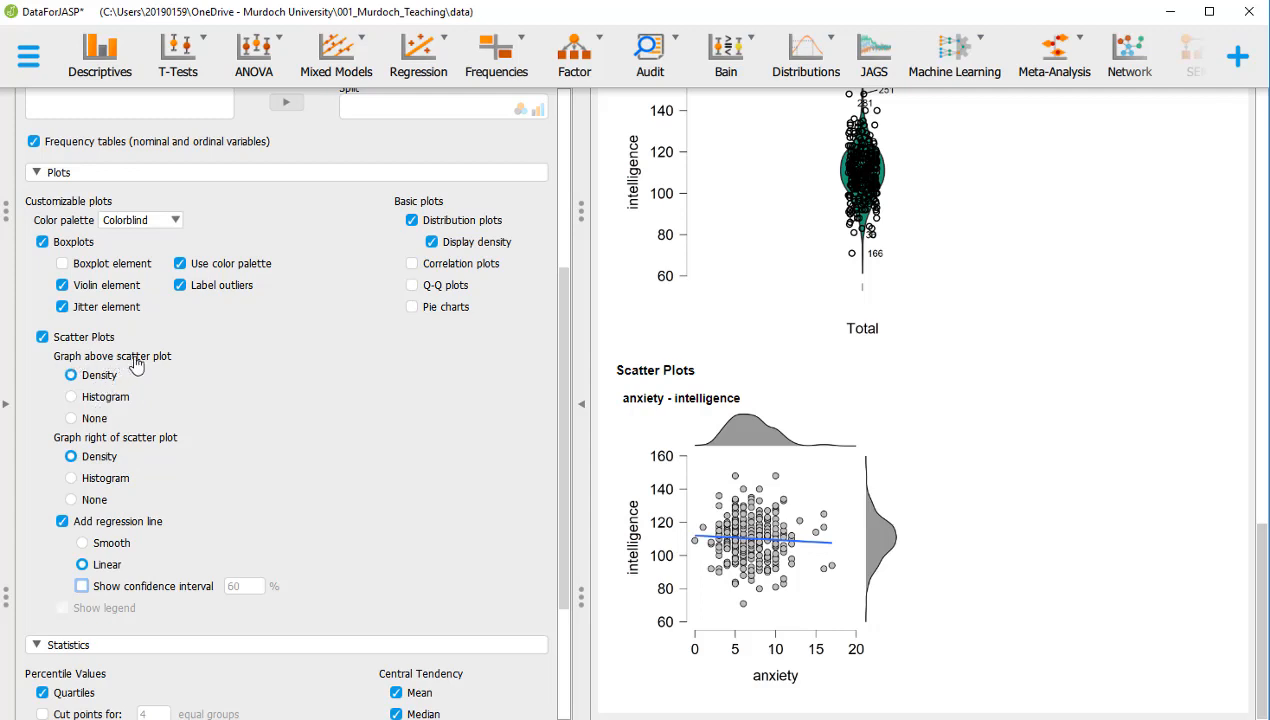
# Step: Show histograms above and to the right of the anxiety–intelligence scatter plot
pyautogui.click(105, 398)
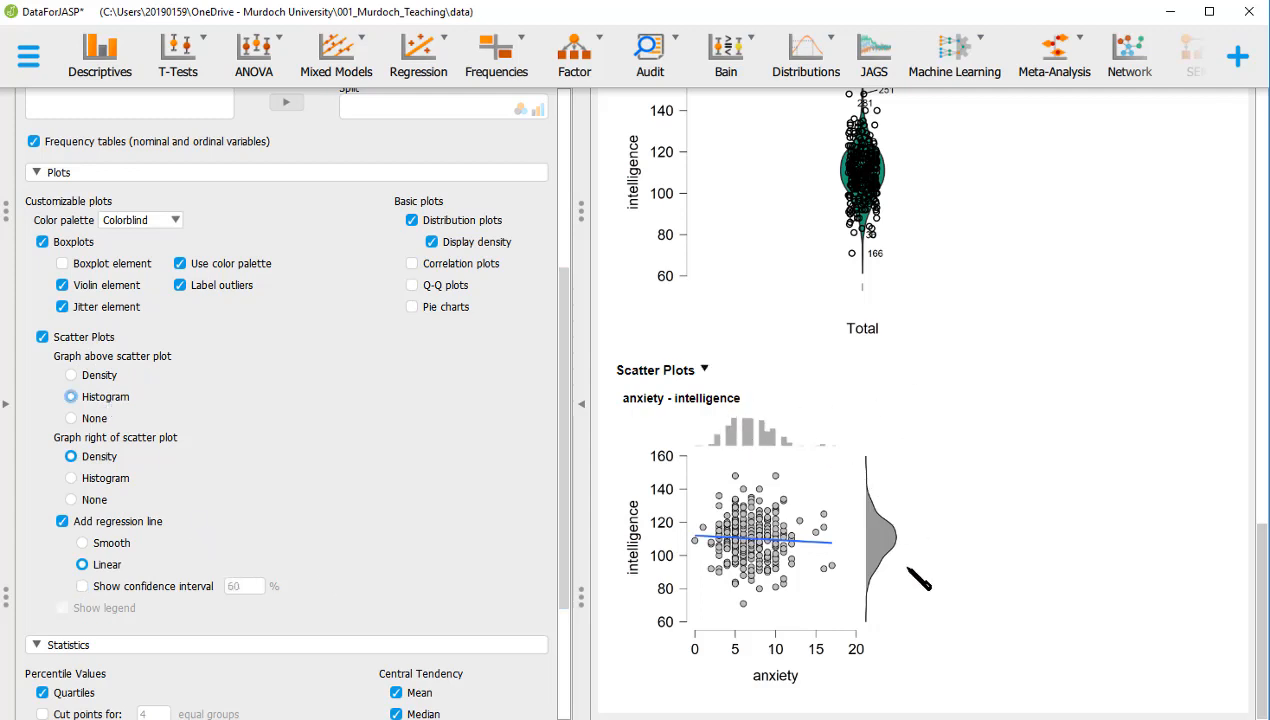
pyautogui.click(71, 481)
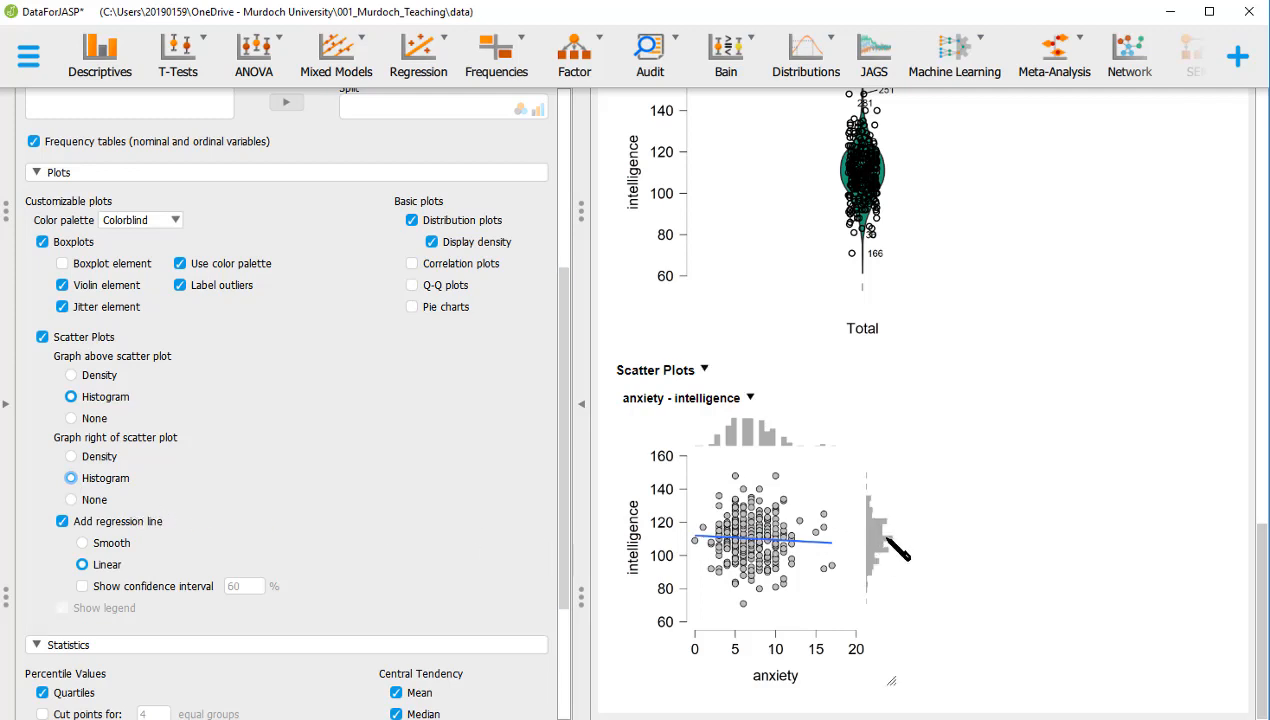
# Step: Set the graphs above and right of the scatter plot to None and remove the regression line
pyautogui.click(80, 420)
pyautogui.click(72, 500)
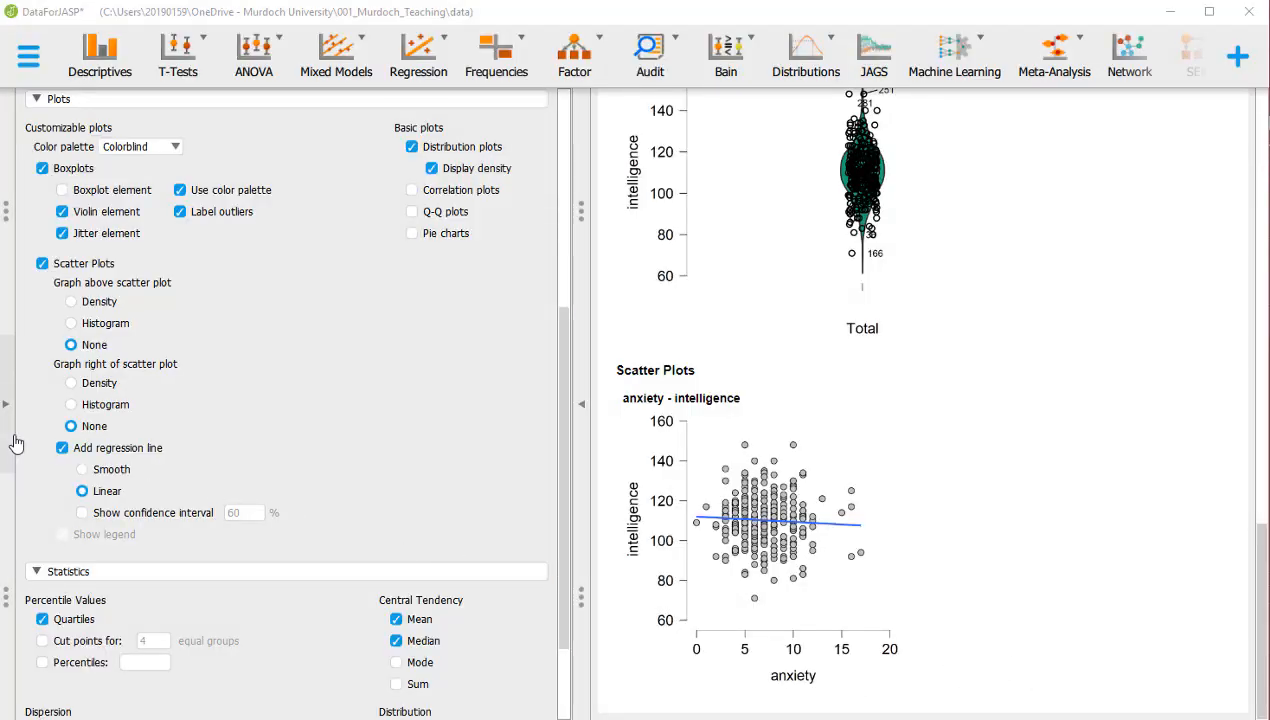
pyautogui.click(62, 449)
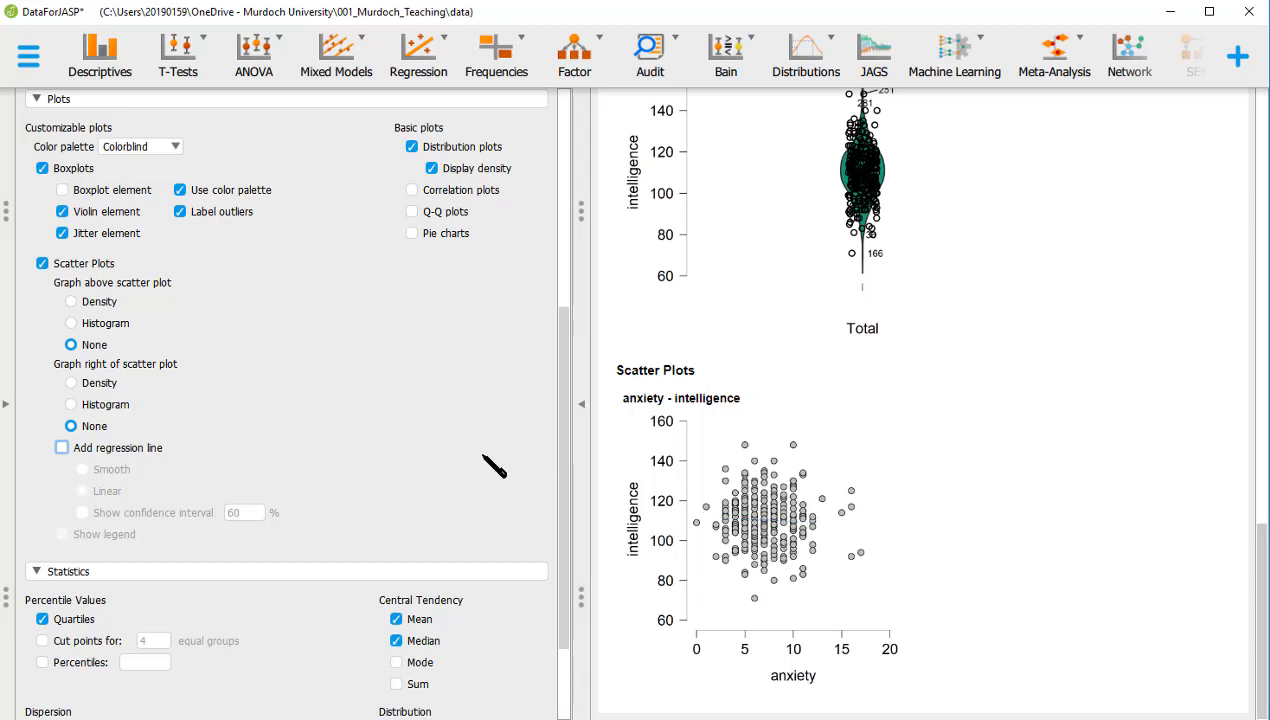
# Step: Remove anxiety from the analysed variables and split the intelligence results by anxiety.categ
pyautogui.scroll(5, 493, 467)
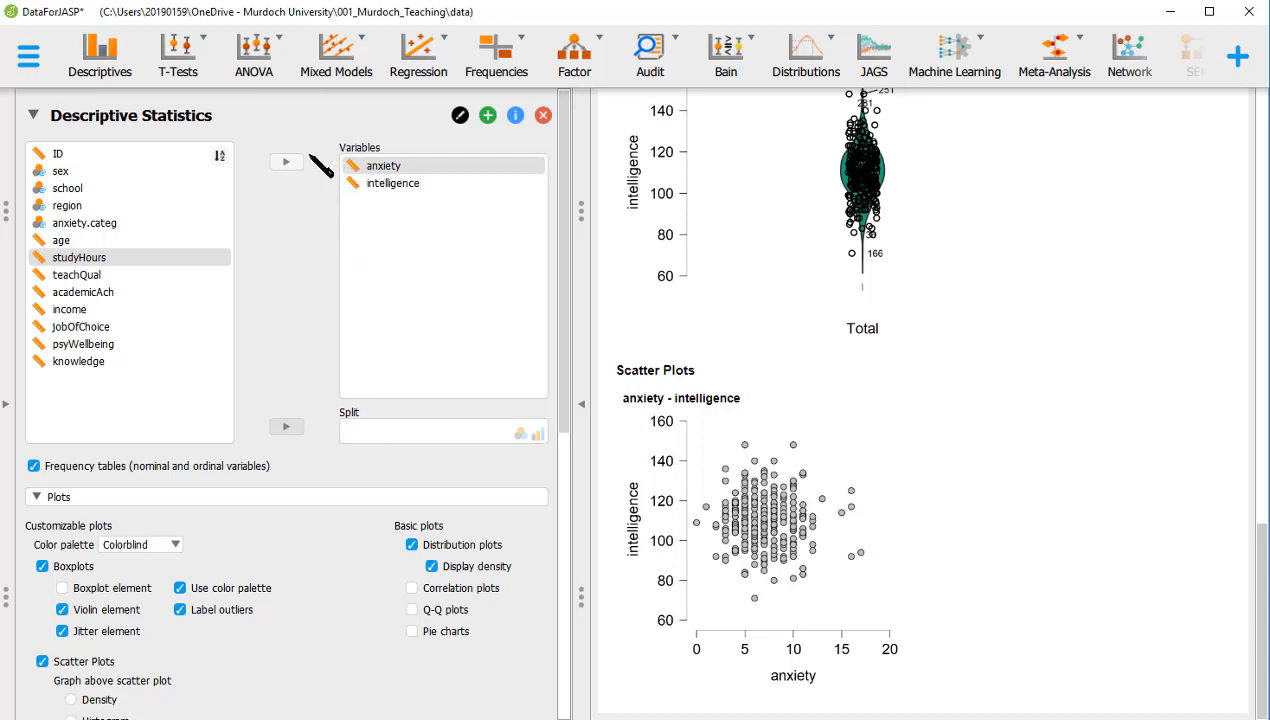
pyautogui.click(372, 167)
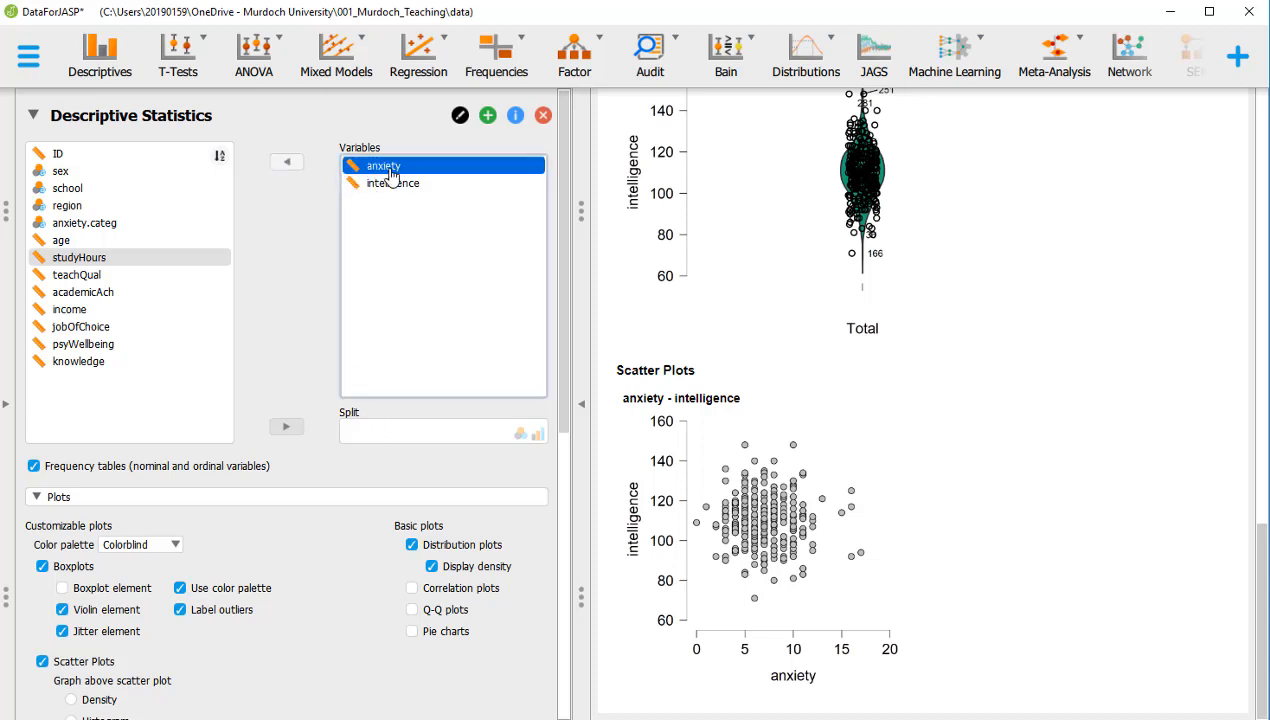
pyautogui.click(285, 164)
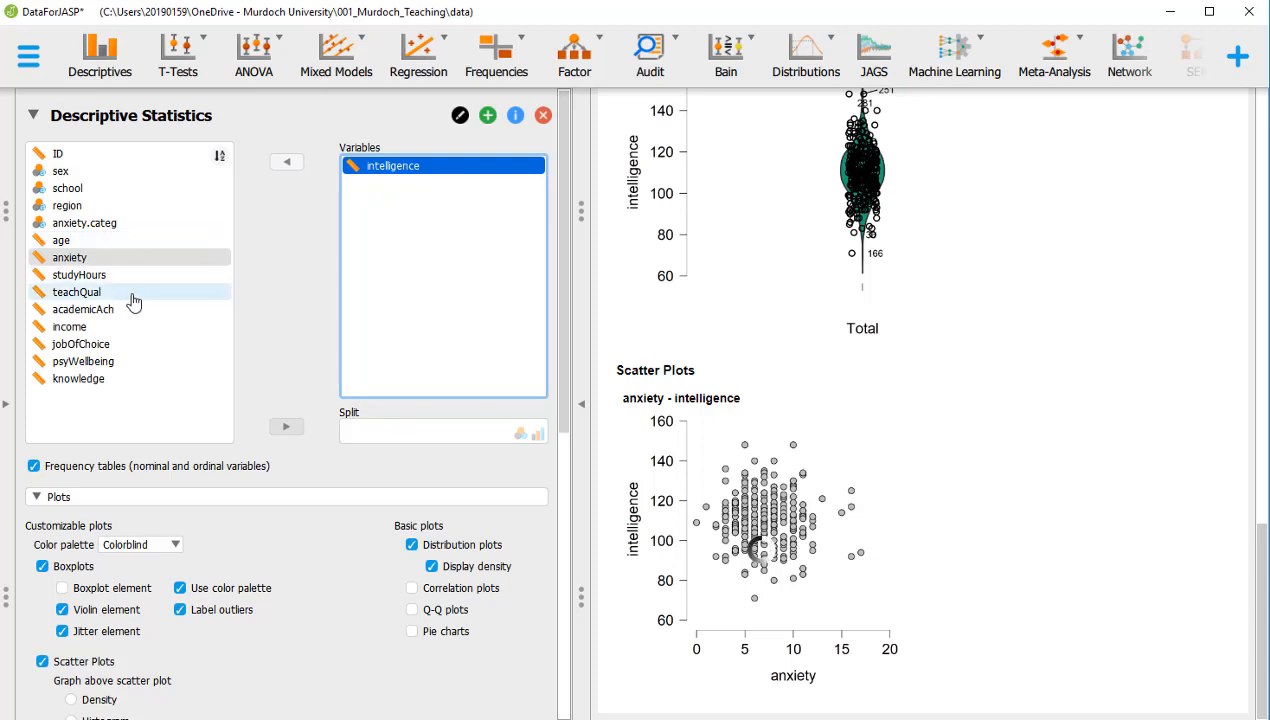
pyautogui.click(116, 224)
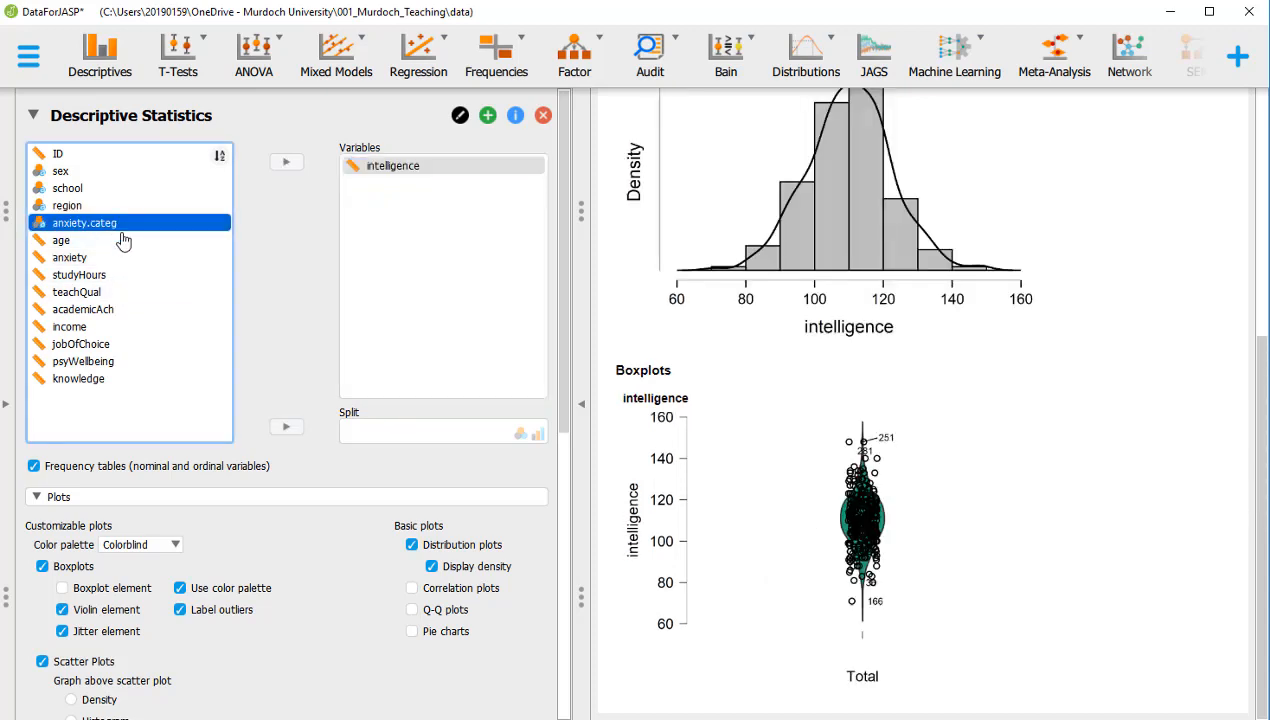
pyautogui.click(286, 429)
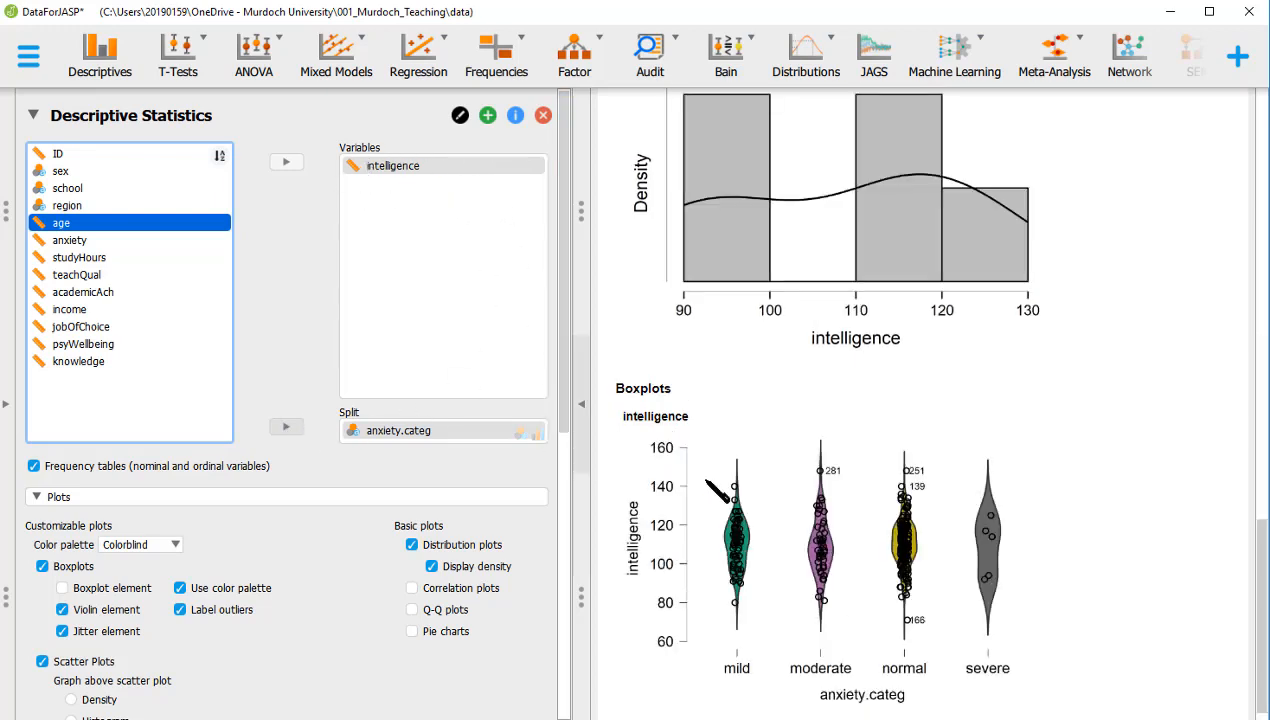
# Step: Examine the intelligence statistics table, distribution plots and boxplots for each anxiety category
pyautogui.scroll(5, 1057, 519)
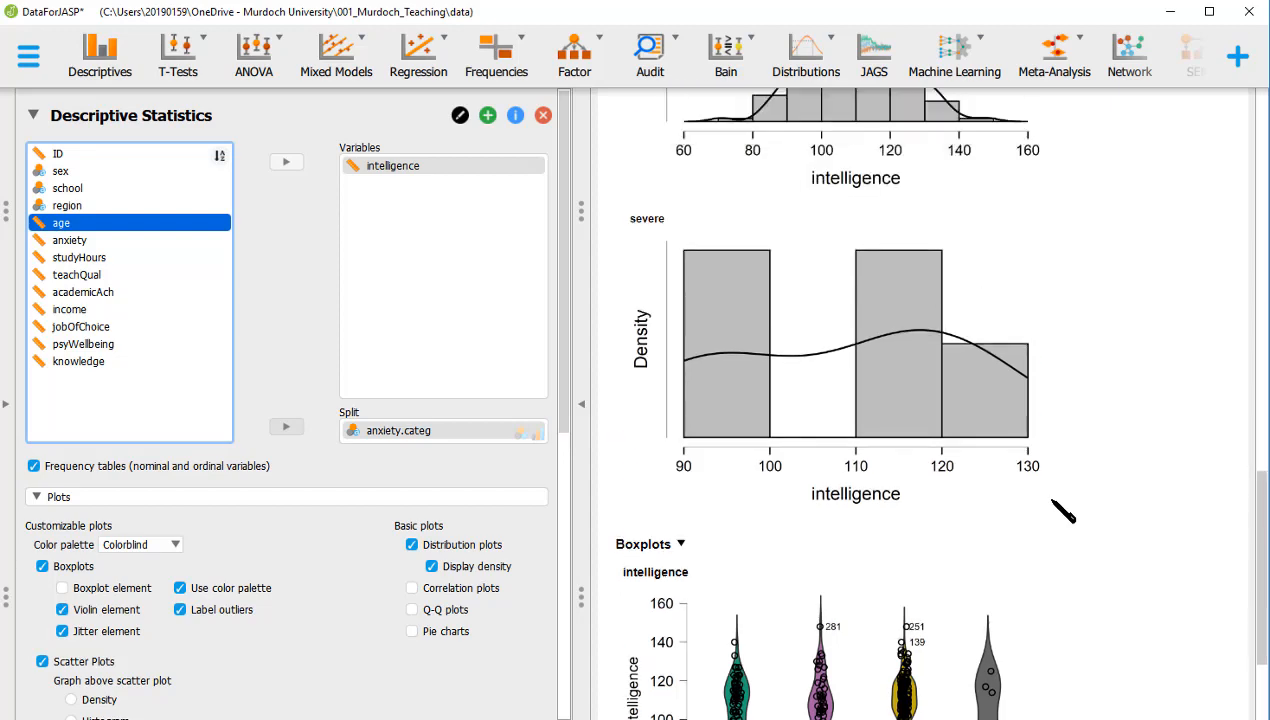
pyautogui.scroll(6, 1062, 512)
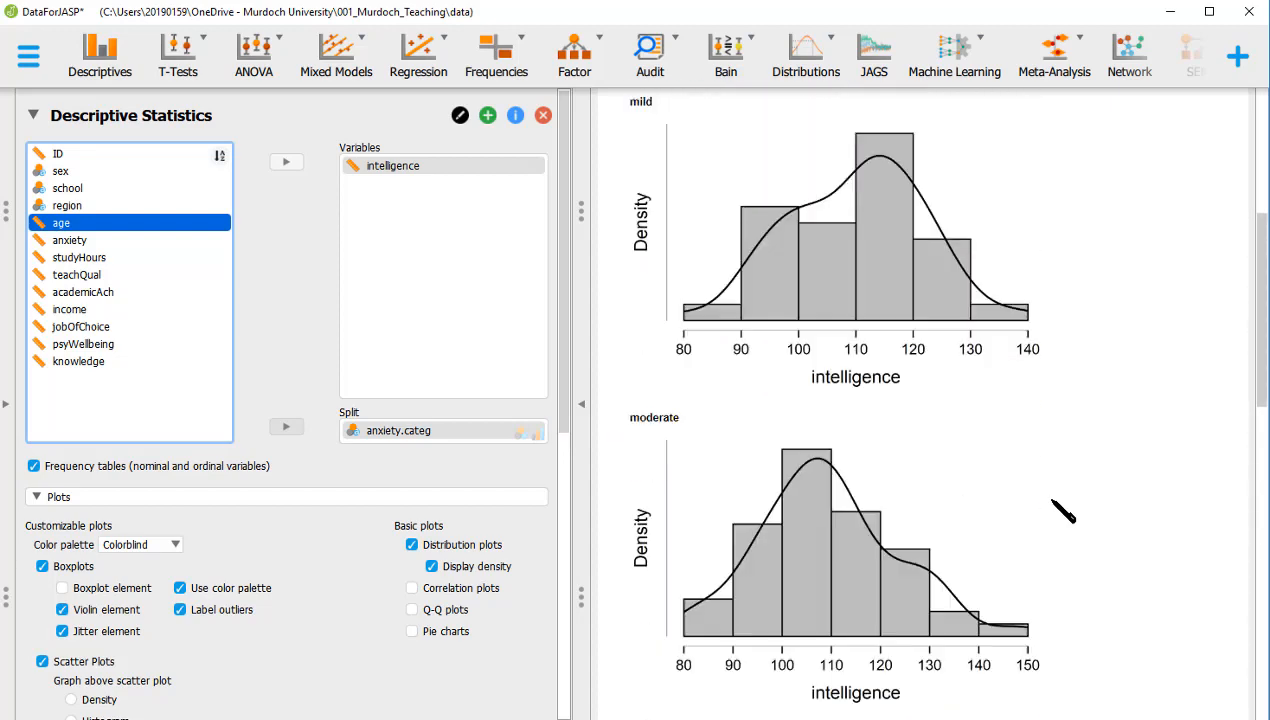
pyautogui.scroll(3, 1062, 512)
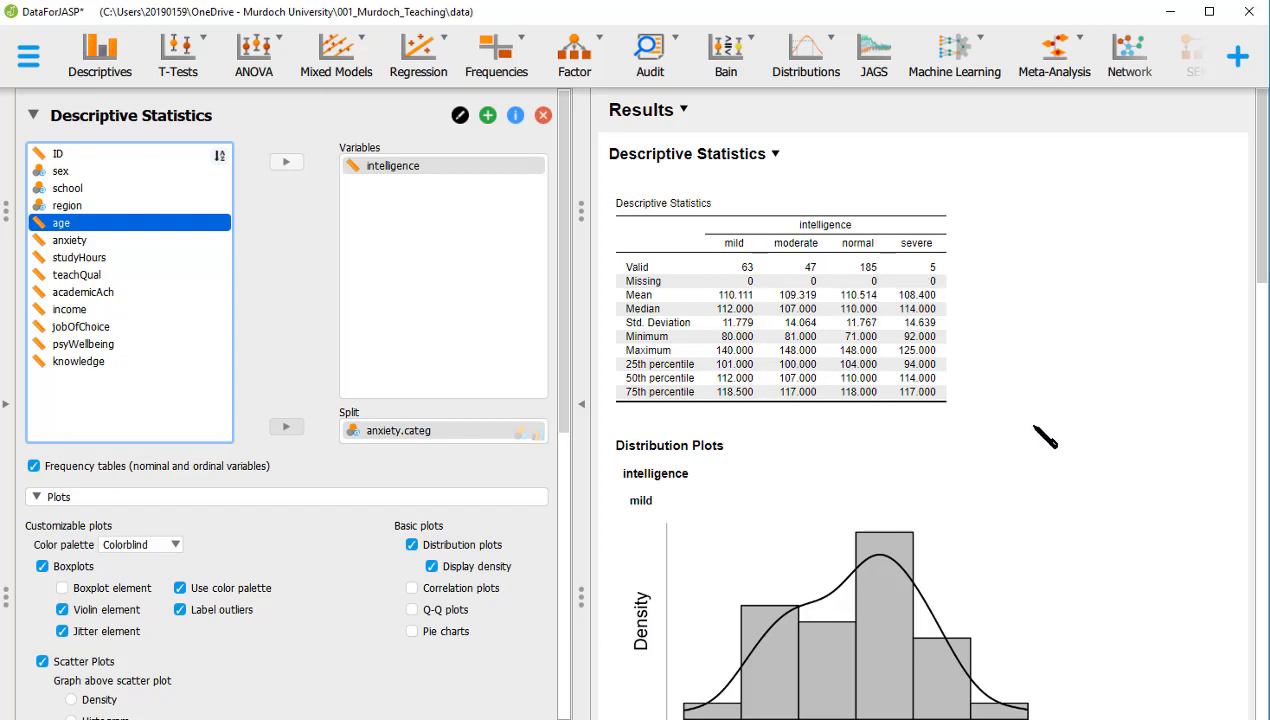
pyautogui.scroll(-3, 1037, 437)
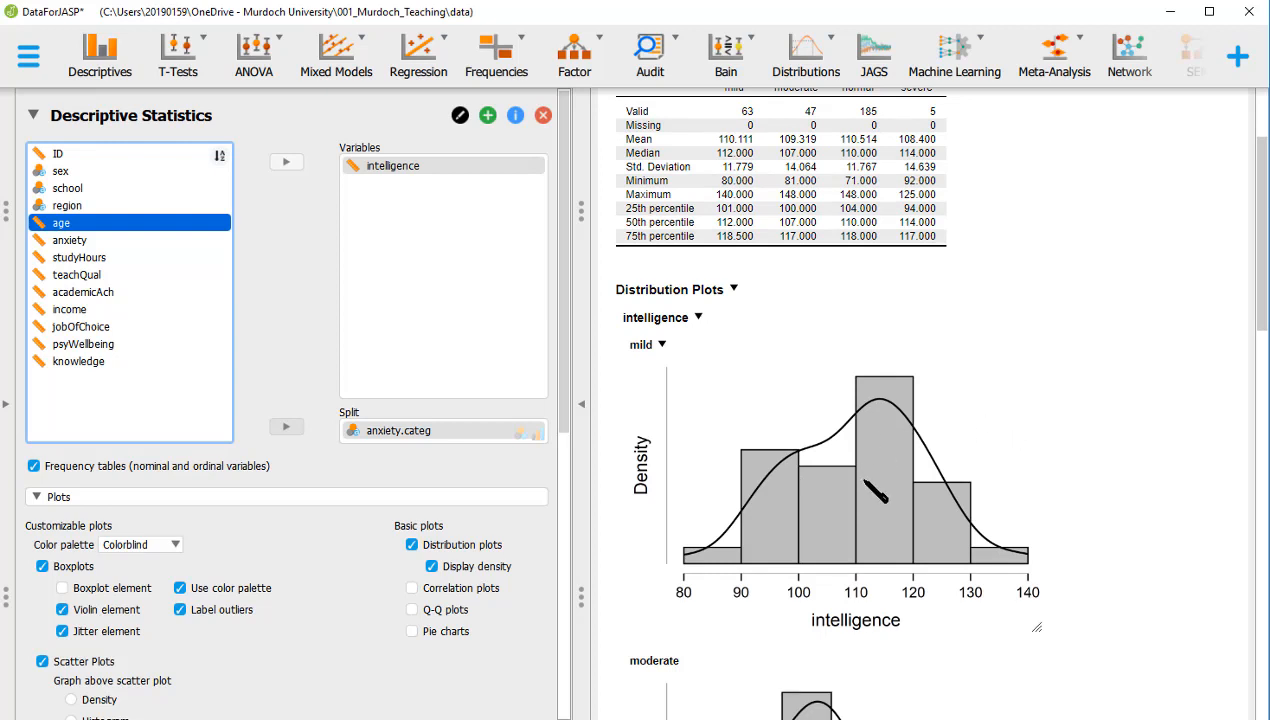
pyautogui.scroll(1, 880, 490)
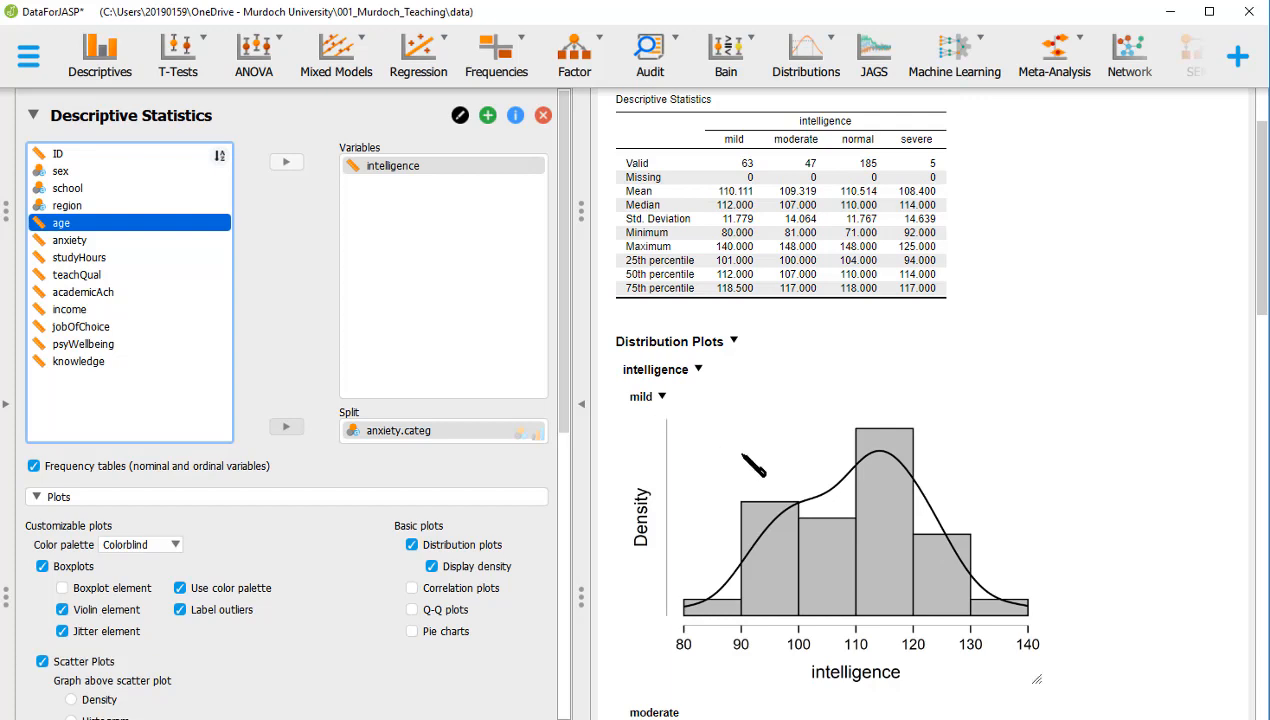
pyautogui.scroll(-2, 972, 524)
pyautogui.scroll(-2, 972, 524)
pyautogui.scroll(-5, 921, 598)
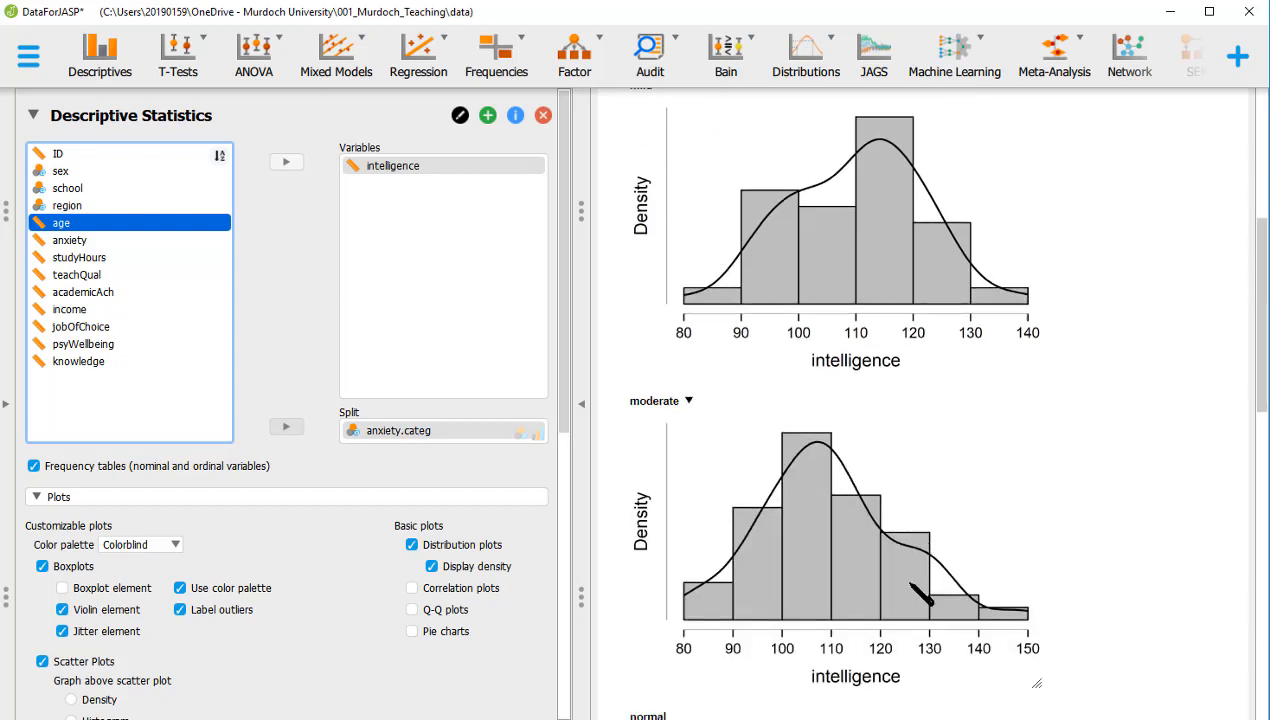
pyautogui.scroll(-3, 921, 596)
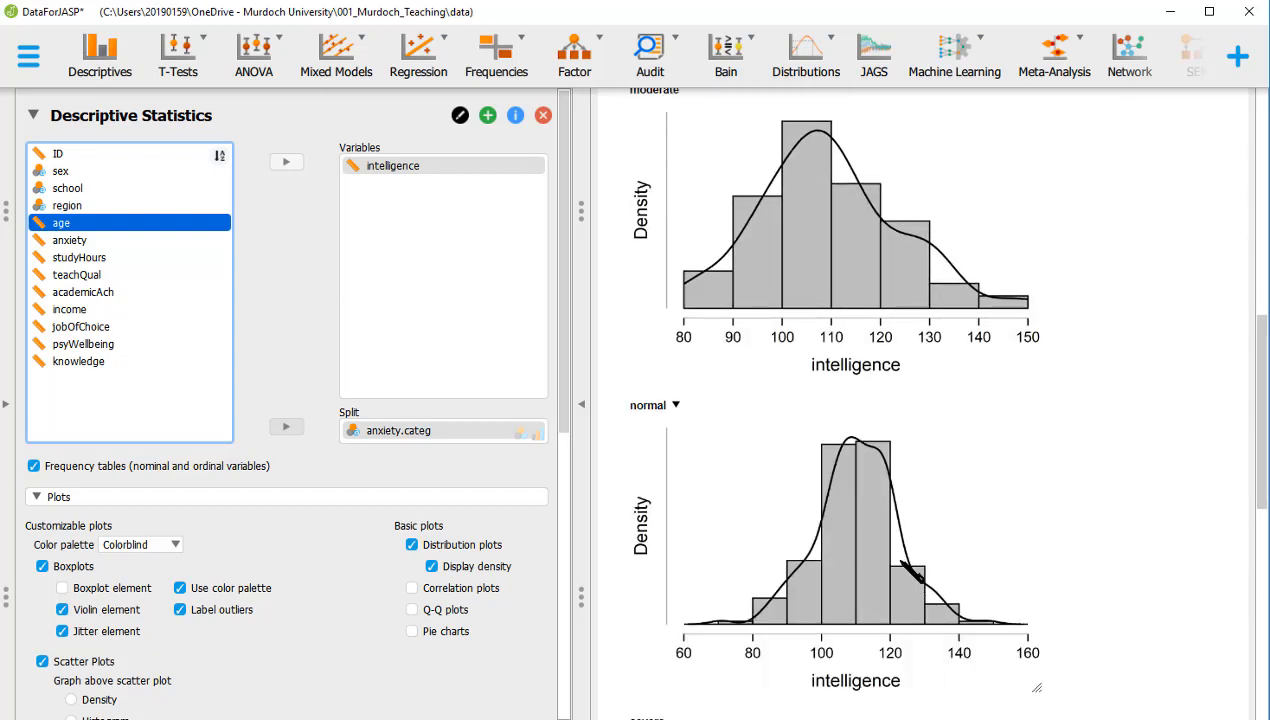
pyautogui.scroll(-3, 945, 575)
pyautogui.scroll(-4, 948, 575)
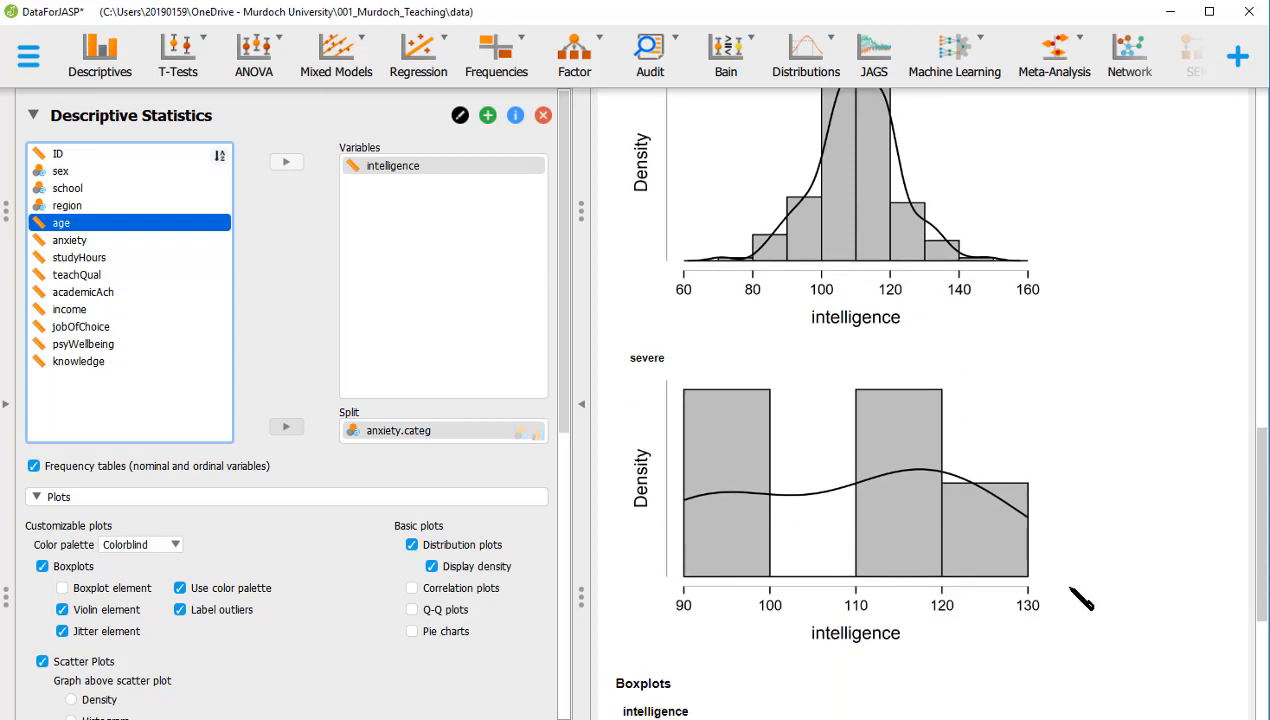
pyautogui.scroll(-1, 1079, 598)
pyautogui.scroll(-5, 1079, 598)
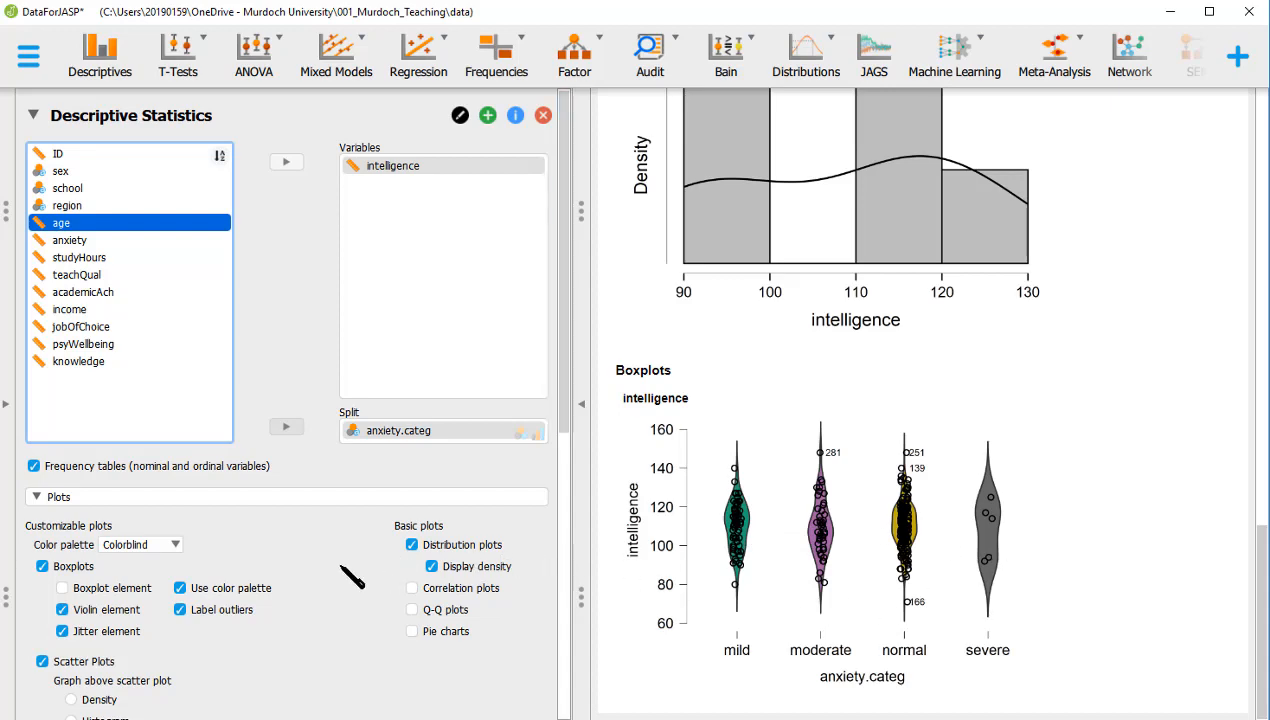
# Step: Remove the violin element from the intelligence boxplots, keeping the jitter element
pyautogui.scroll(-2, 350, 577)
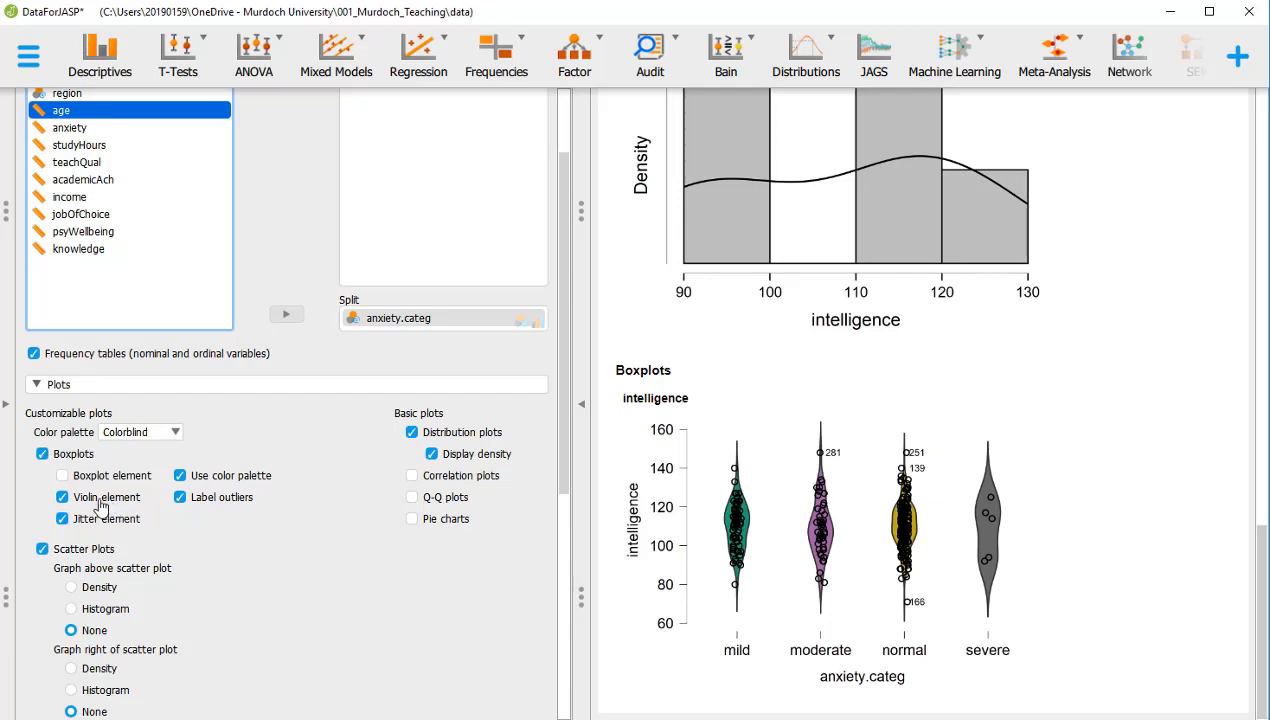
pyautogui.click(63, 498)
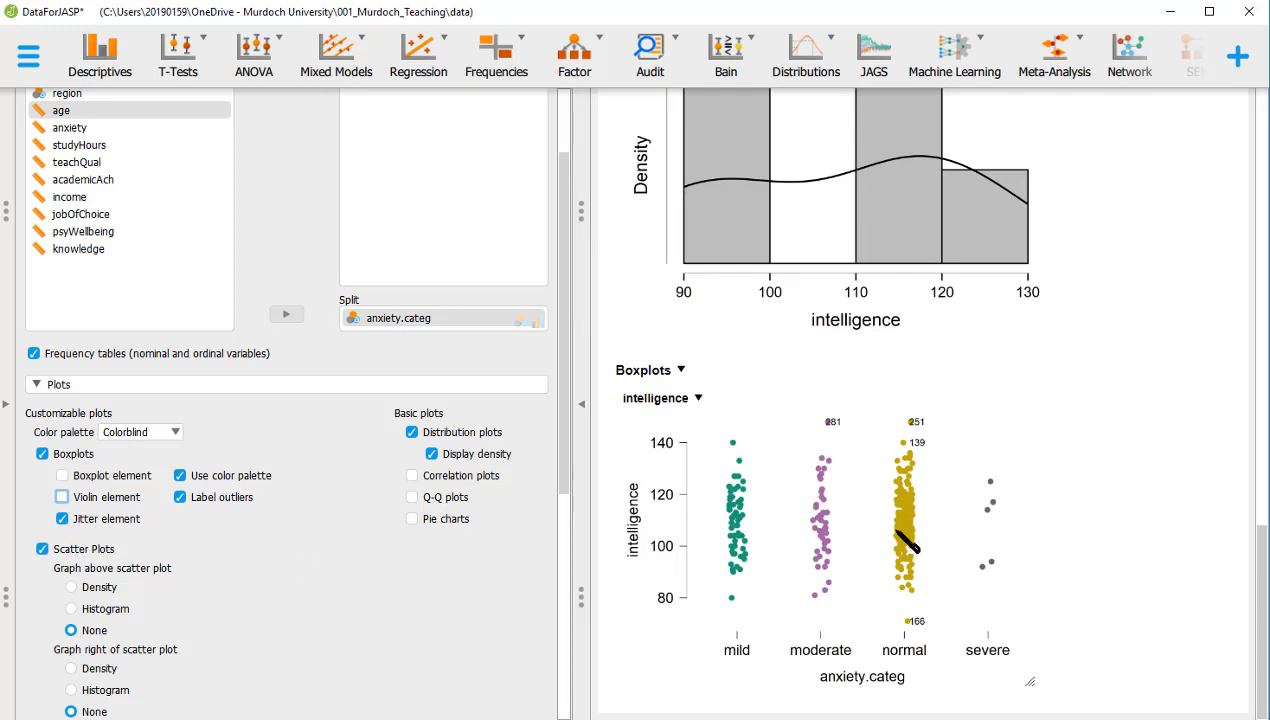
pyautogui.scroll(-2, 415, 600)
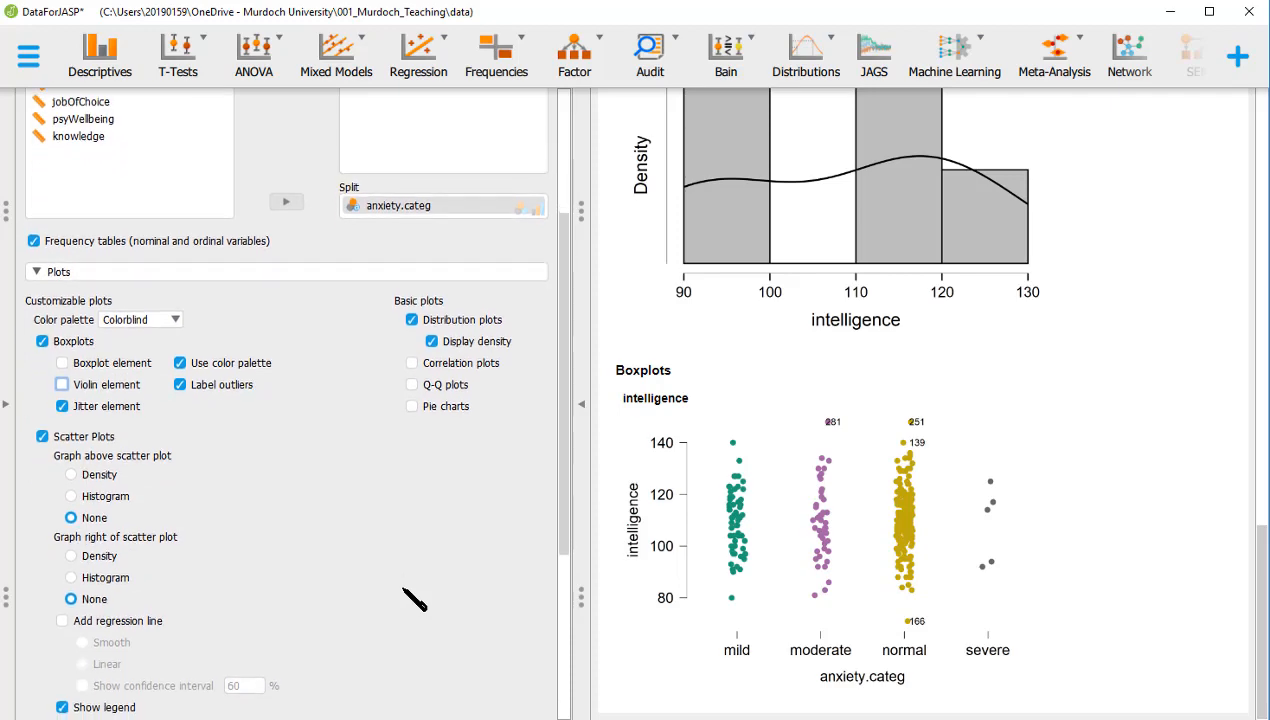
# Step: Analyse anxiety.categ as the only variable and split its descriptive statistics by sex
pyautogui.scroll(4, 415, 600)
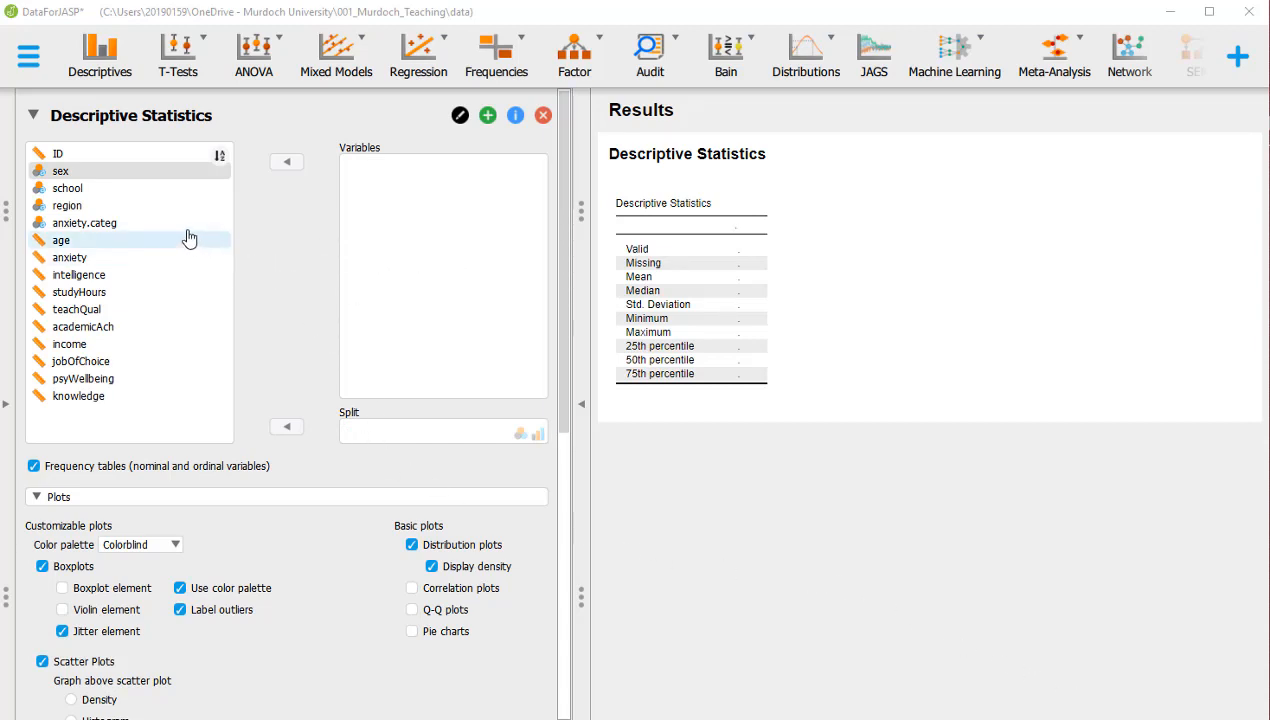
pyautogui.click(136, 223)
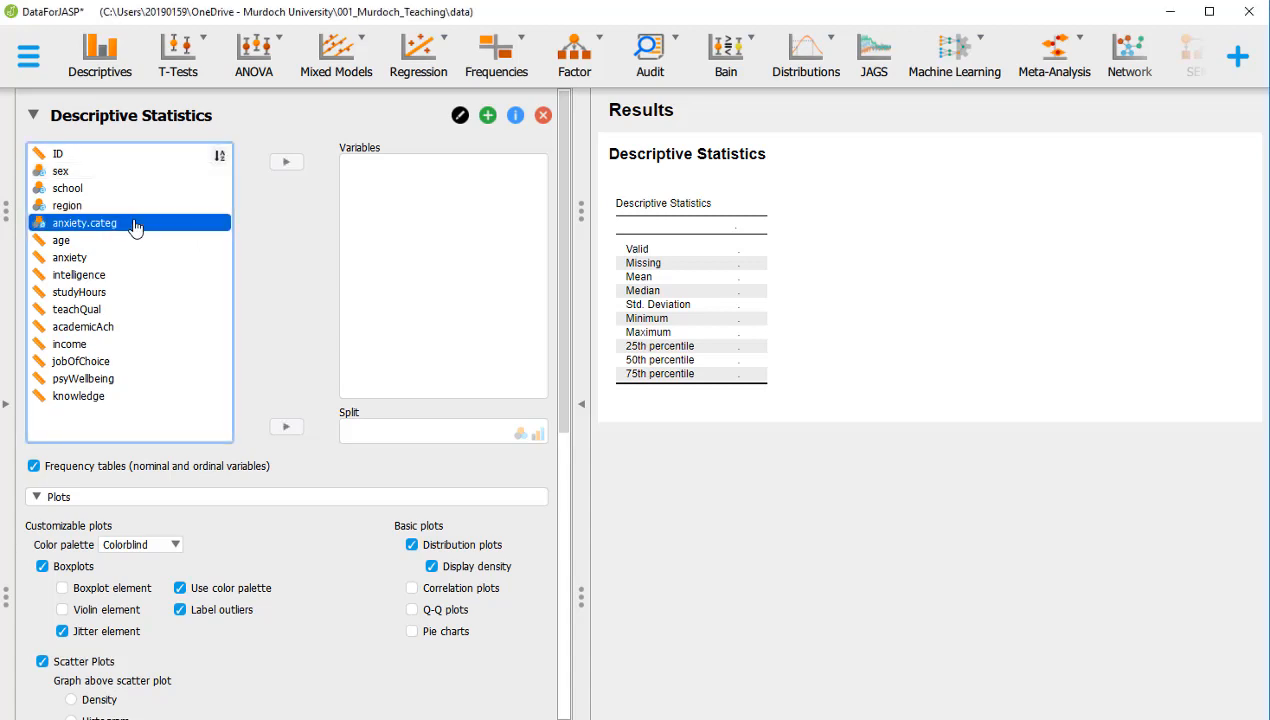
pyautogui.click(287, 162)
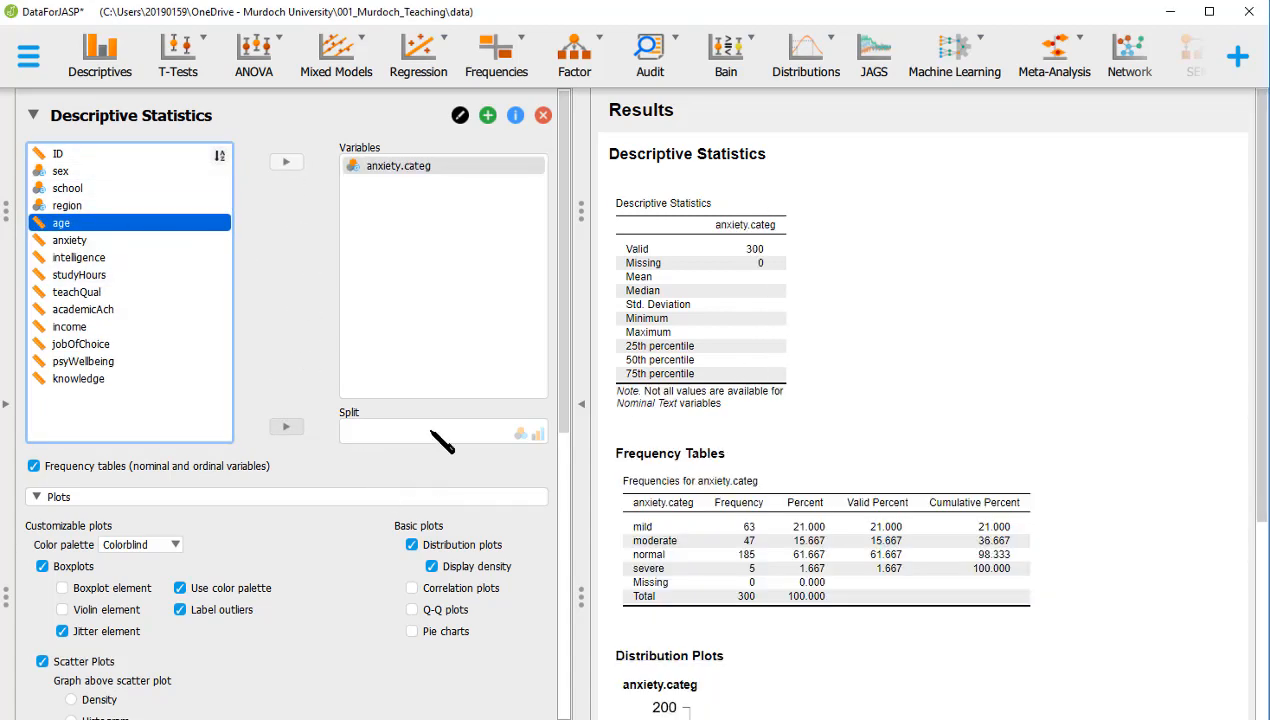
pyautogui.click(80, 173)
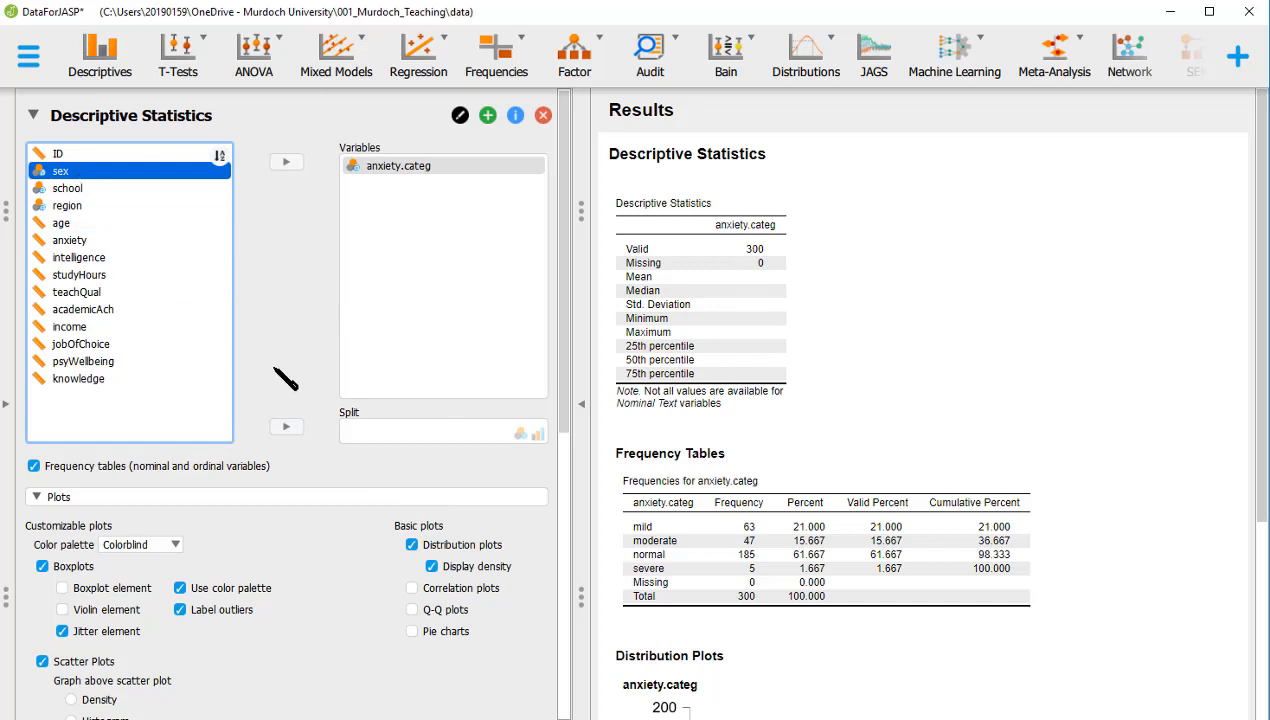
pyautogui.click(286, 428)
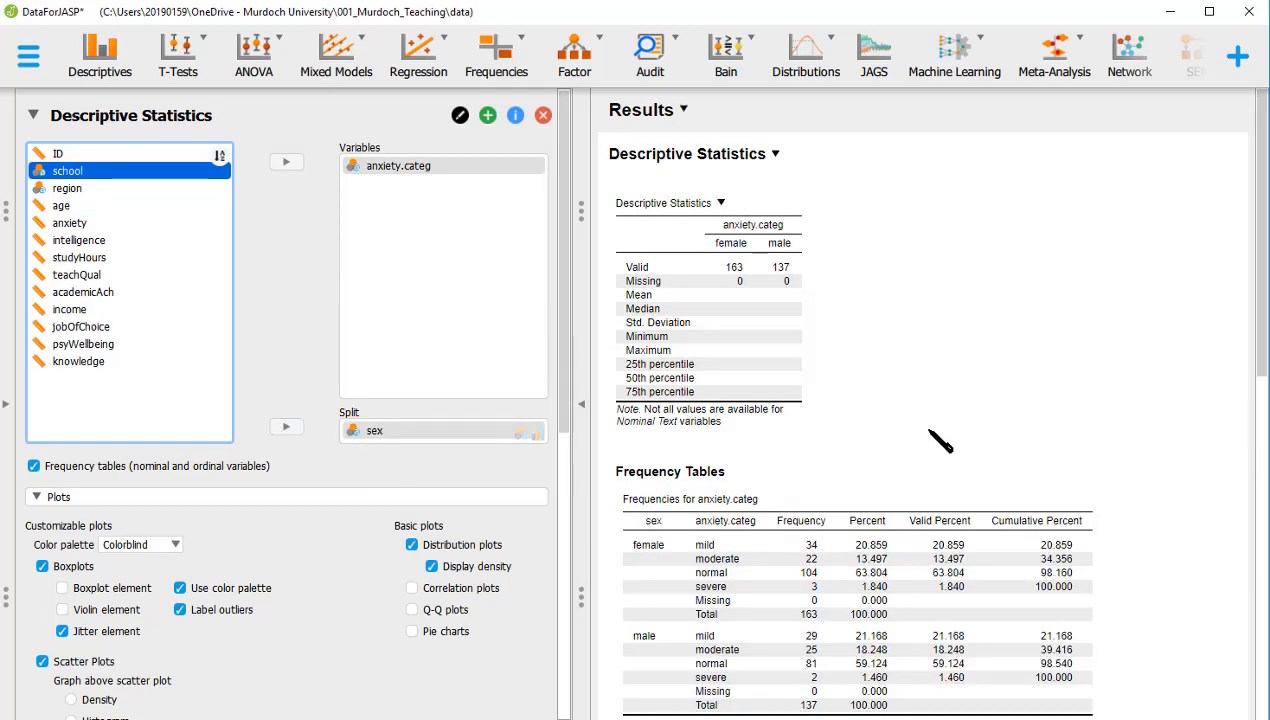
# Step: Review the frequency table and distribution plots of anxiety.categ by sex, and add pie charts to the results
pyautogui.scroll(-1, 940, 441)
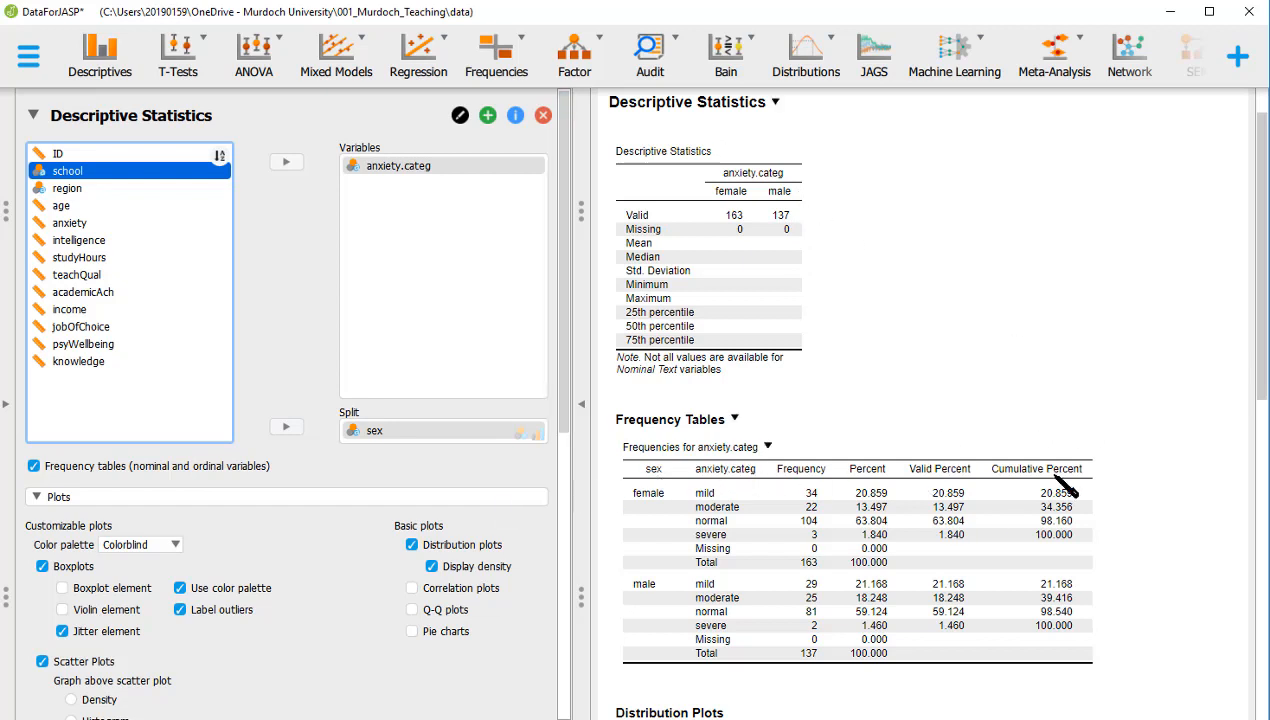
pyautogui.scroll(-5, 1060, 485)
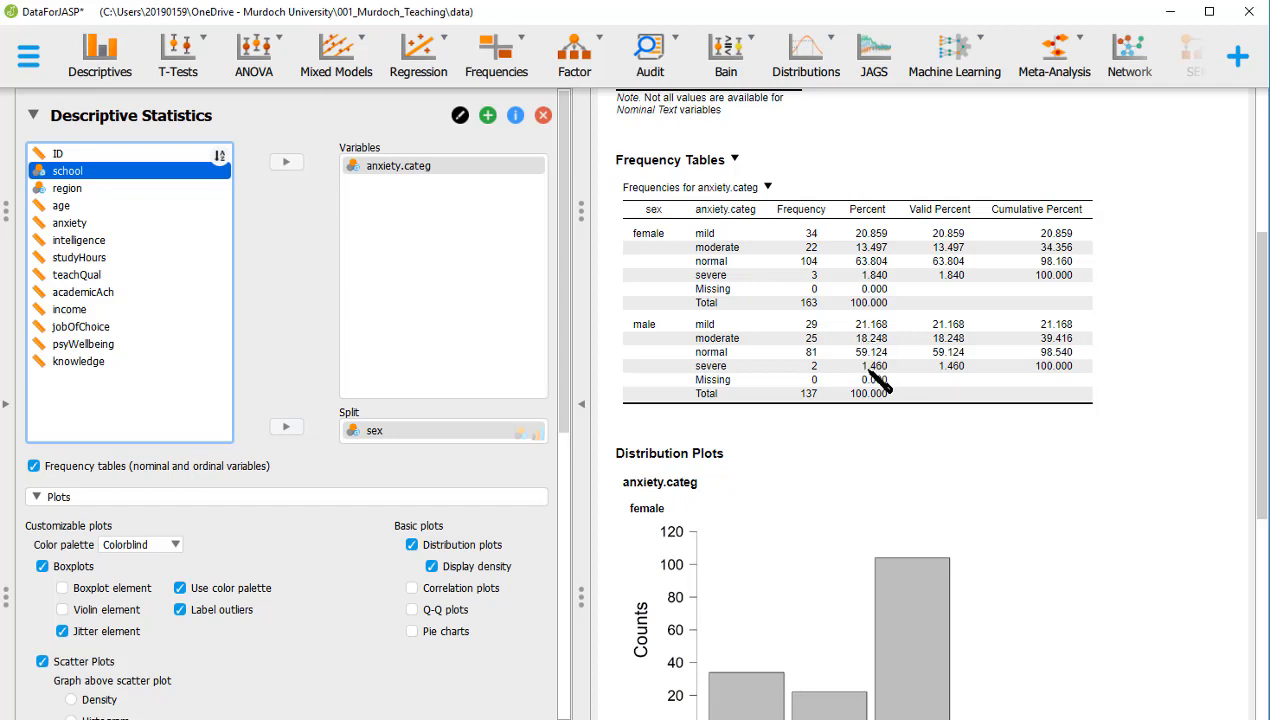
pyautogui.scroll(-5, 1025, 422)
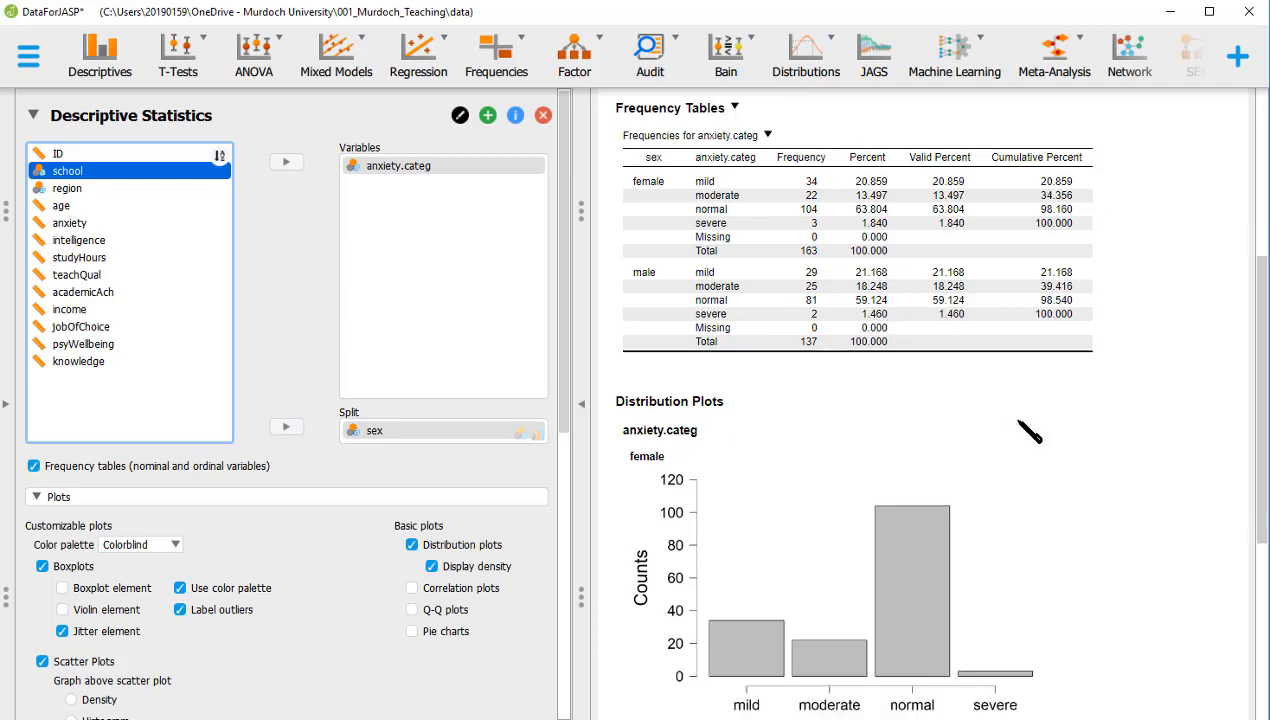
pyautogui.scroll(-2, 1030, 427)
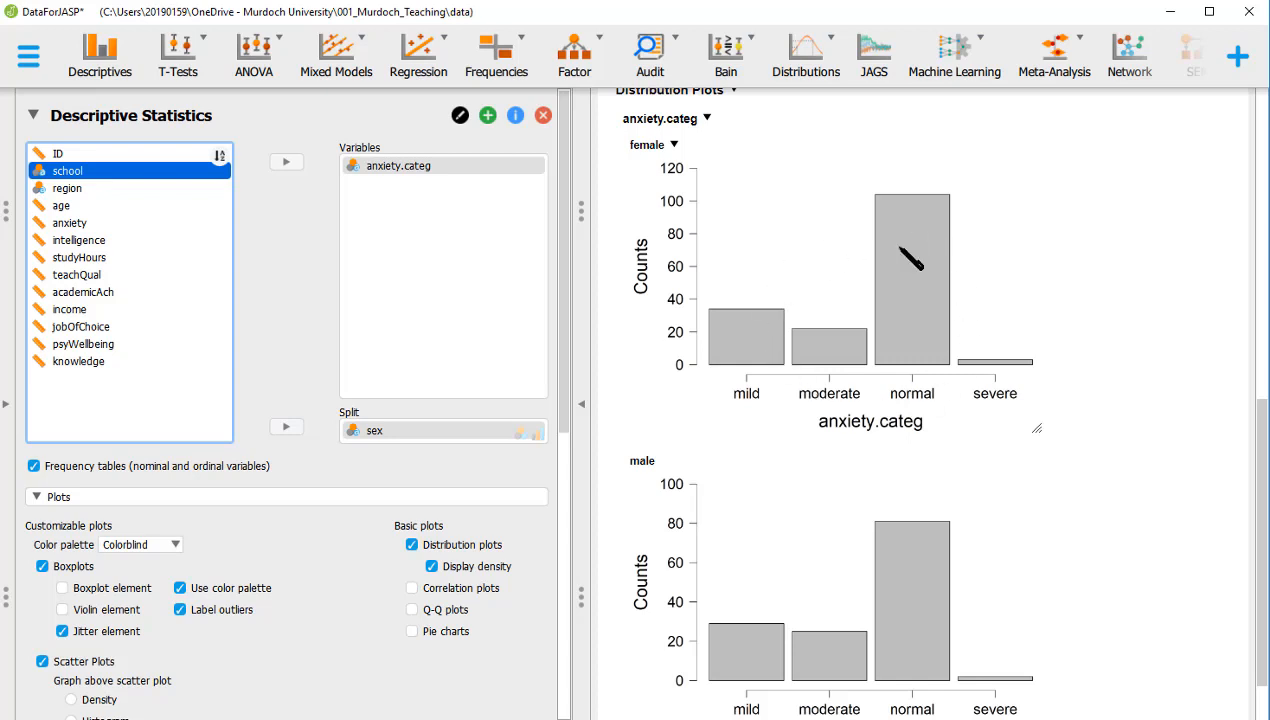
pyautogui.scroll(-2, 970, 543)
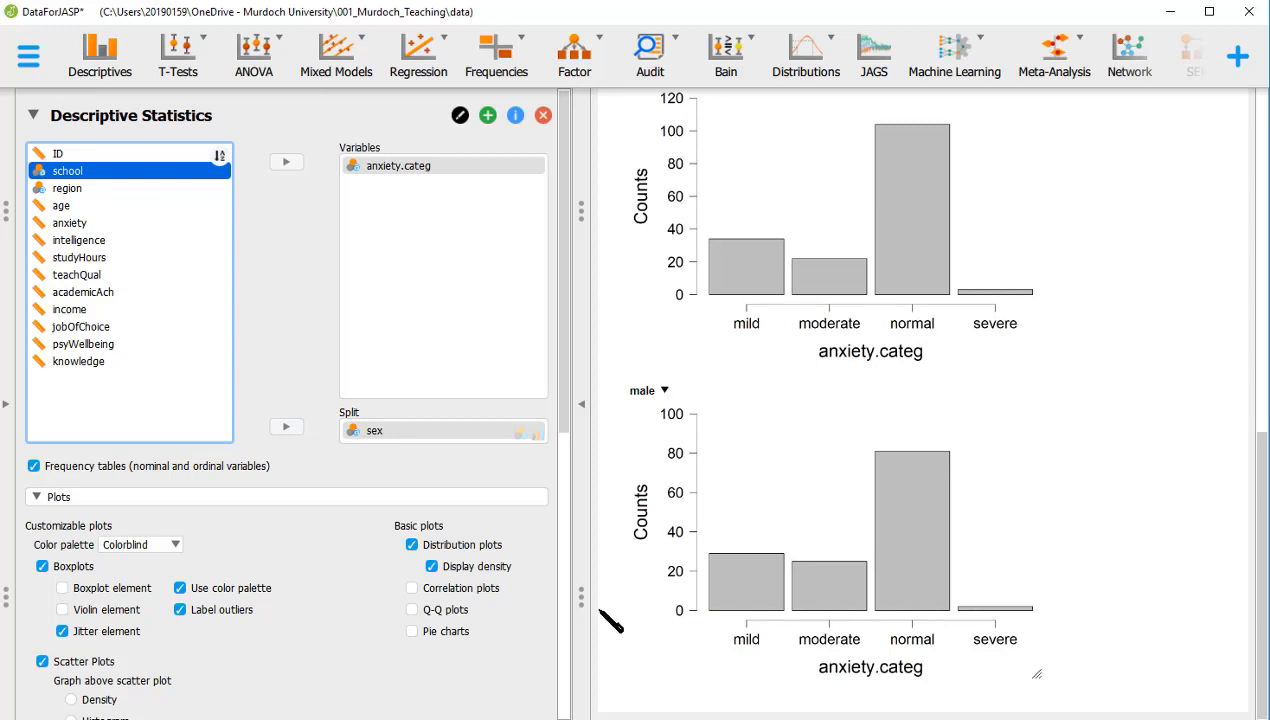
pyautogui.click(411, 631)
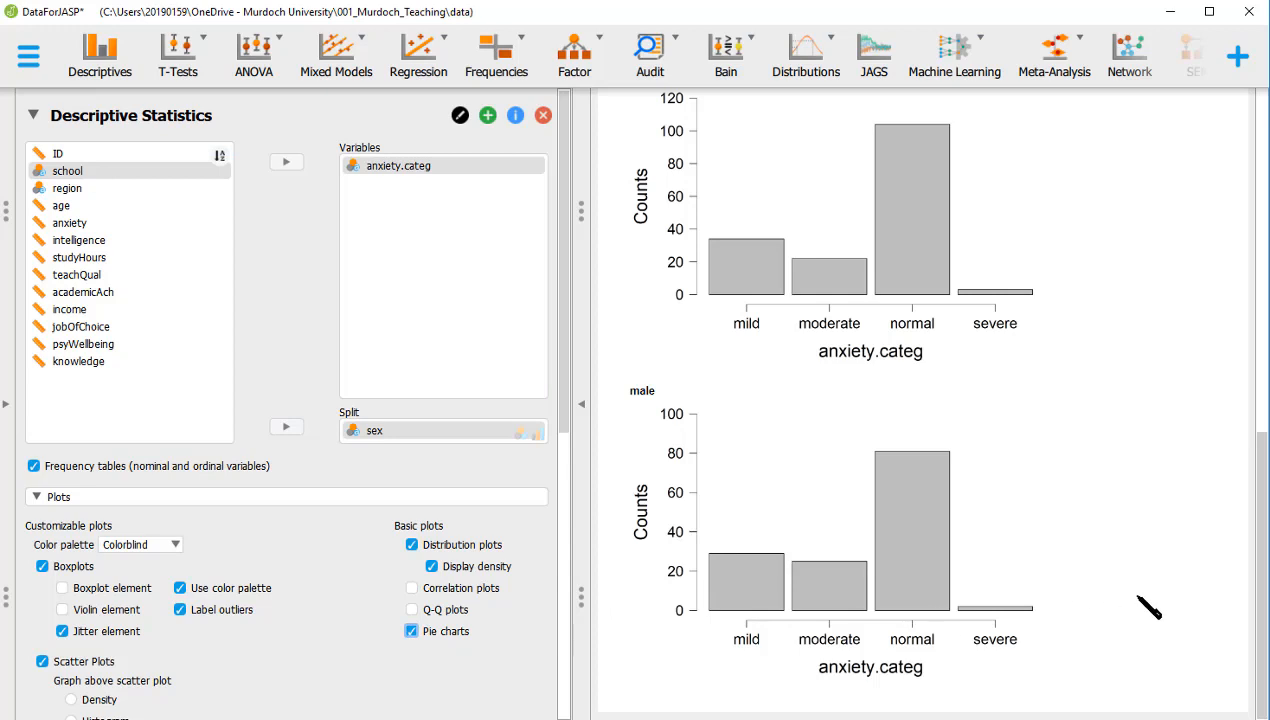
pyautogui.scroll(-3, 1147, 607)
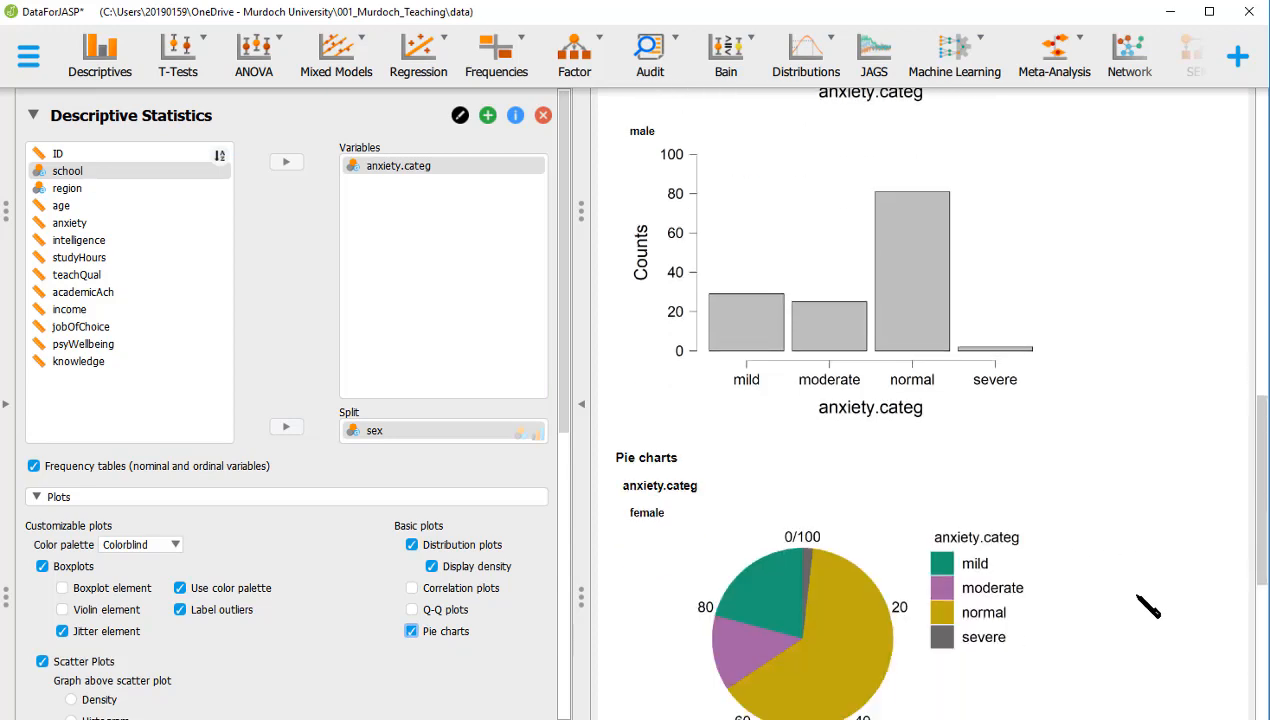
pyautogui.scroll(-4, 1147, 607)
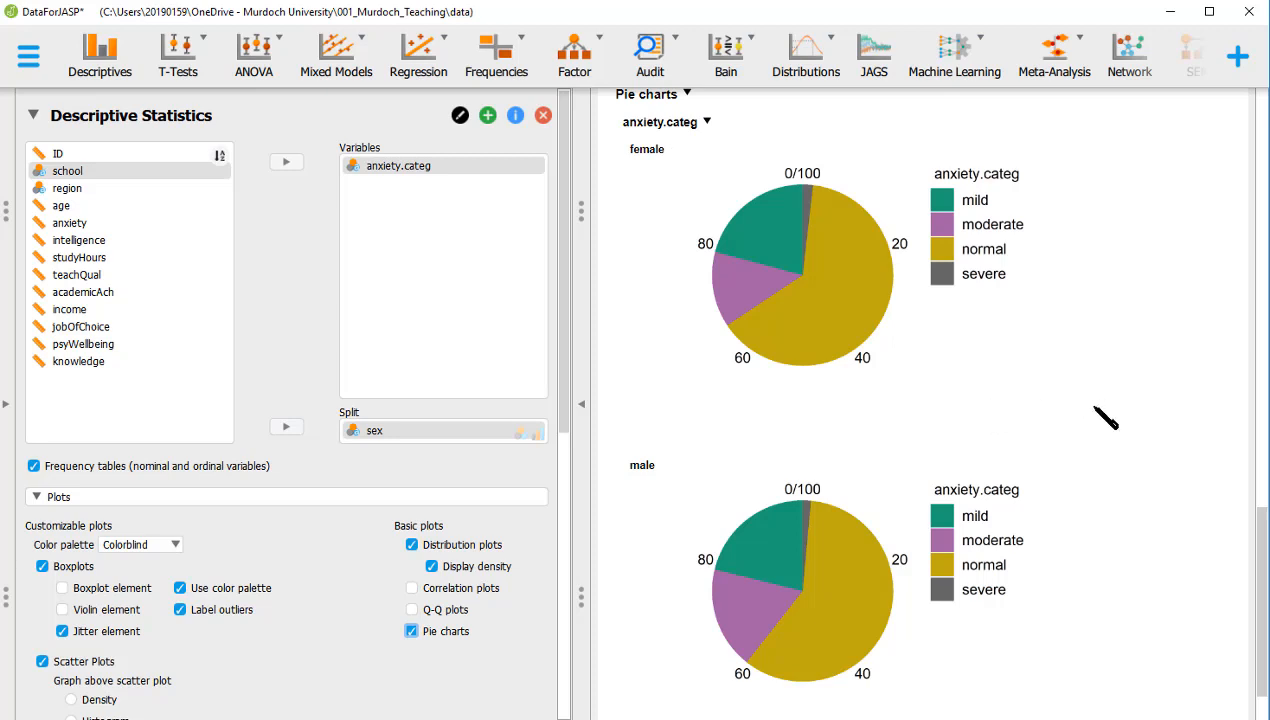
# Step: Copy the whole Frequency Tables section of the anxiety.categ results
pyautogui.scroll(3, 1105, 410)
pyautogui.scroll(2, 1105, 418)
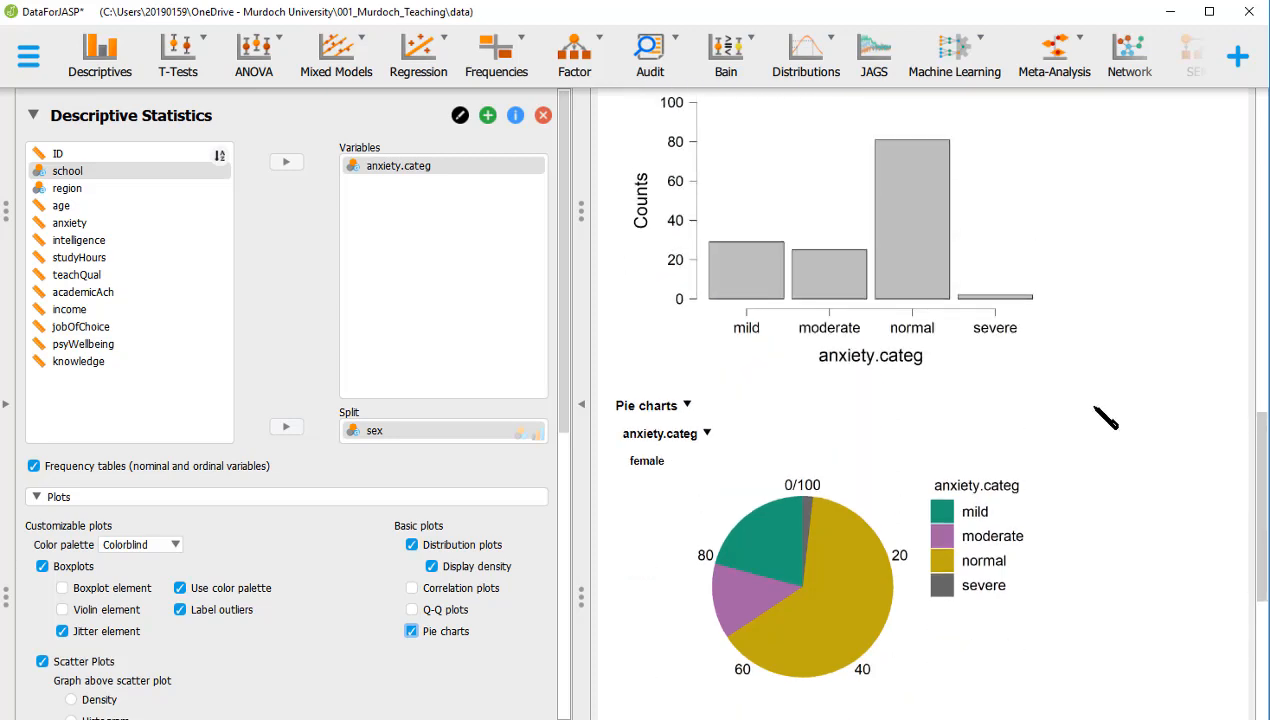
pyautogui.scroll(1, 1105, 418)
pyautogui.scroll(2, 1105, 418)
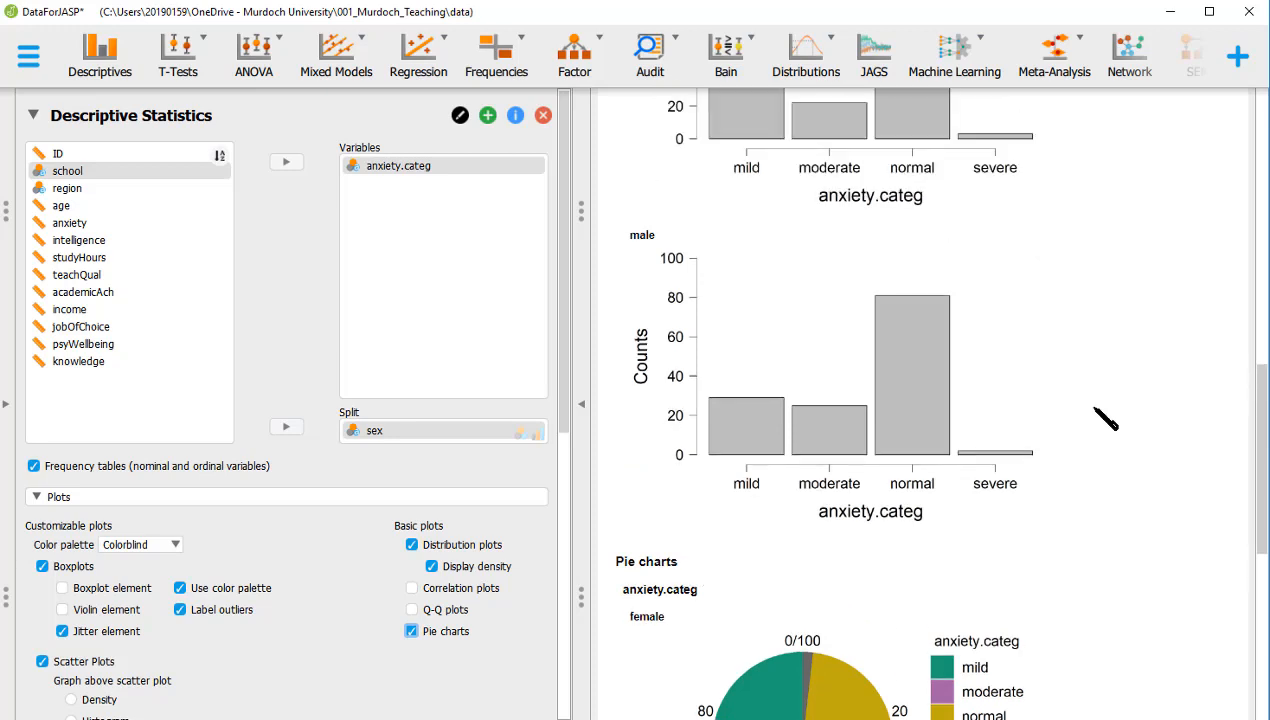
pyautogui.scroll(14, 1105, 418)
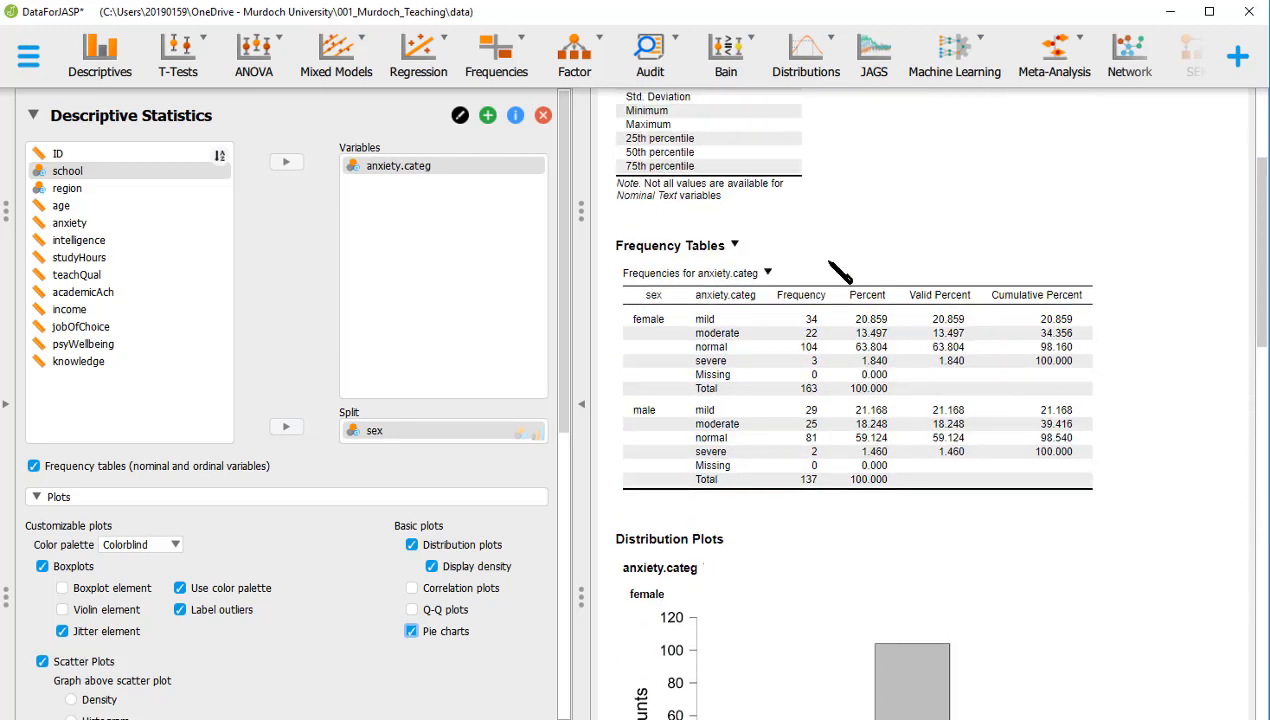
pyautogui.click(735, 246)
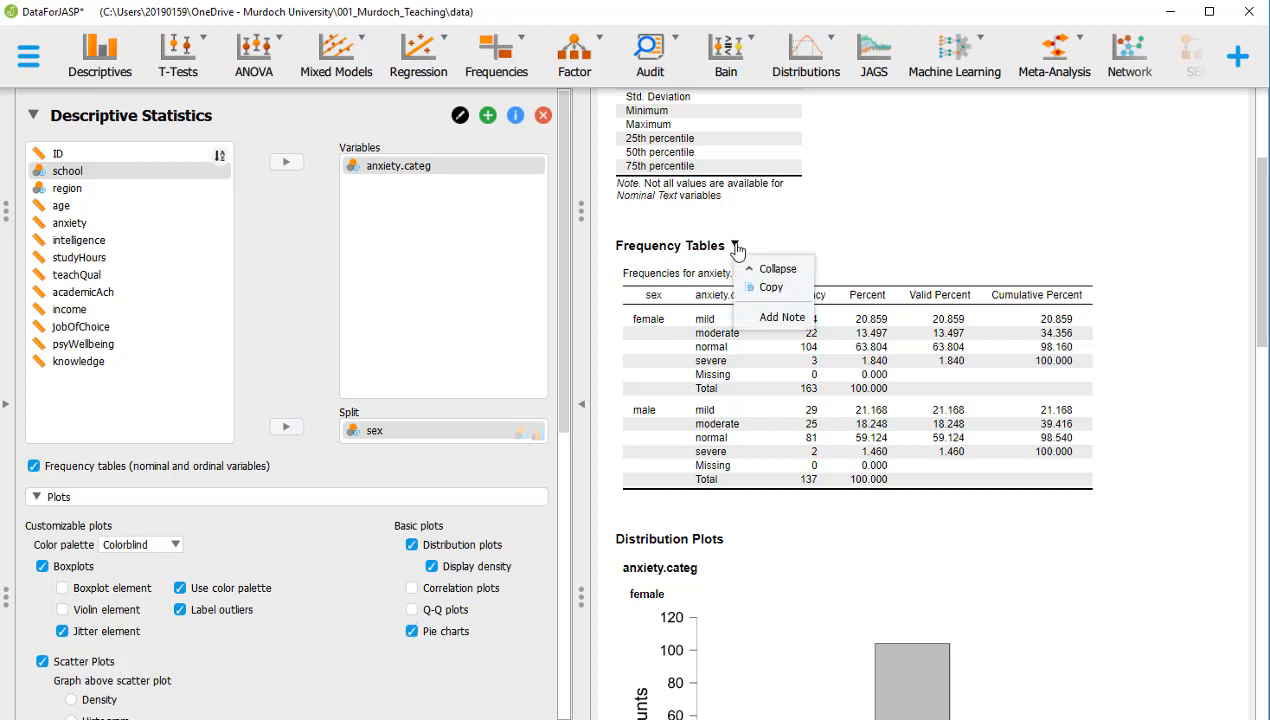
pyautogui.click(767, 288)
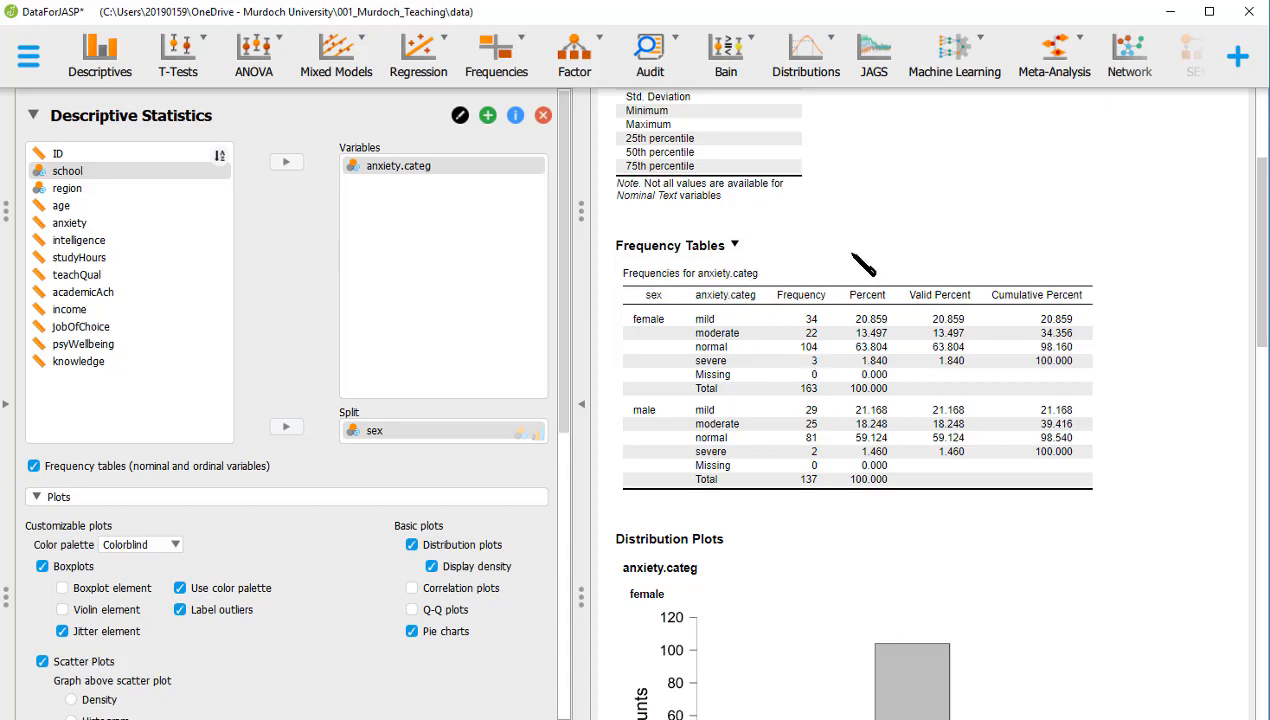
# Step: Switch to the blank Word document and paste the frequency tables with their source formatting
pyautogui.hotkey('alt', 'Tab')
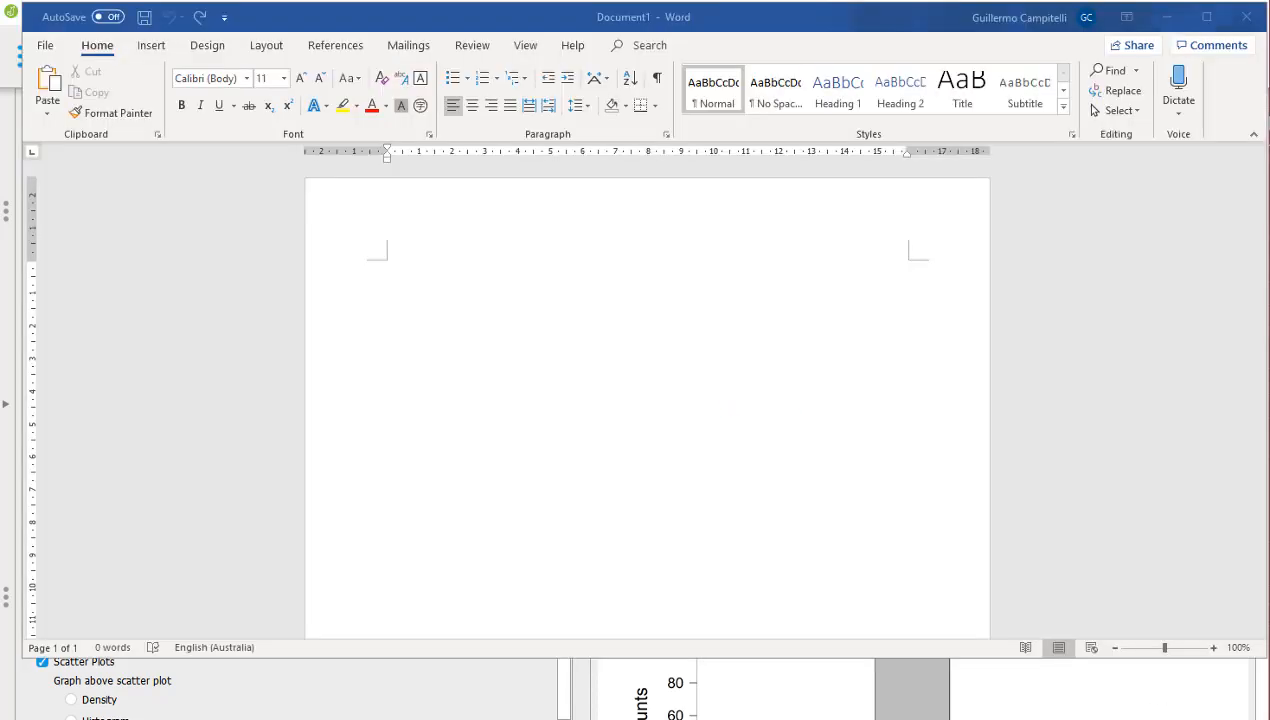
pyautogui.click(411, 281)
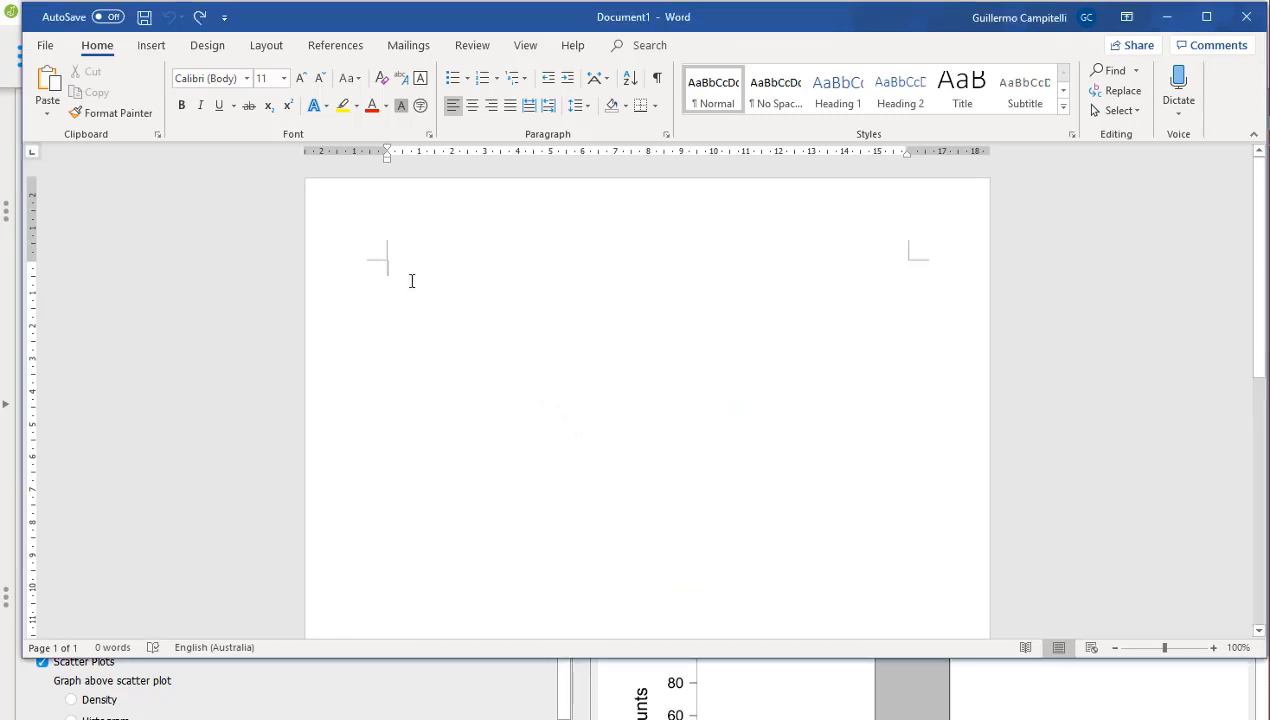
pyautogui.hotkey('ctrl', 'v')
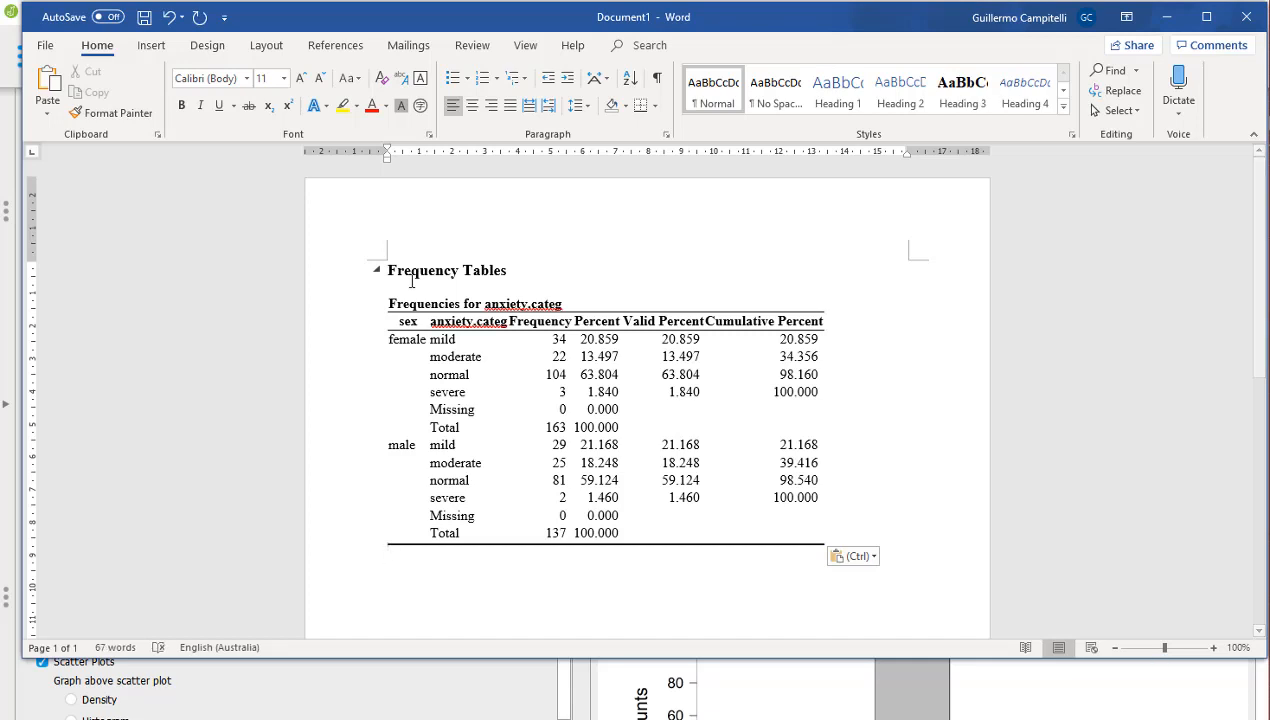
pyautogui.hotkey('ctrl', 'z')
pyautogui.rightClick(417, 286)
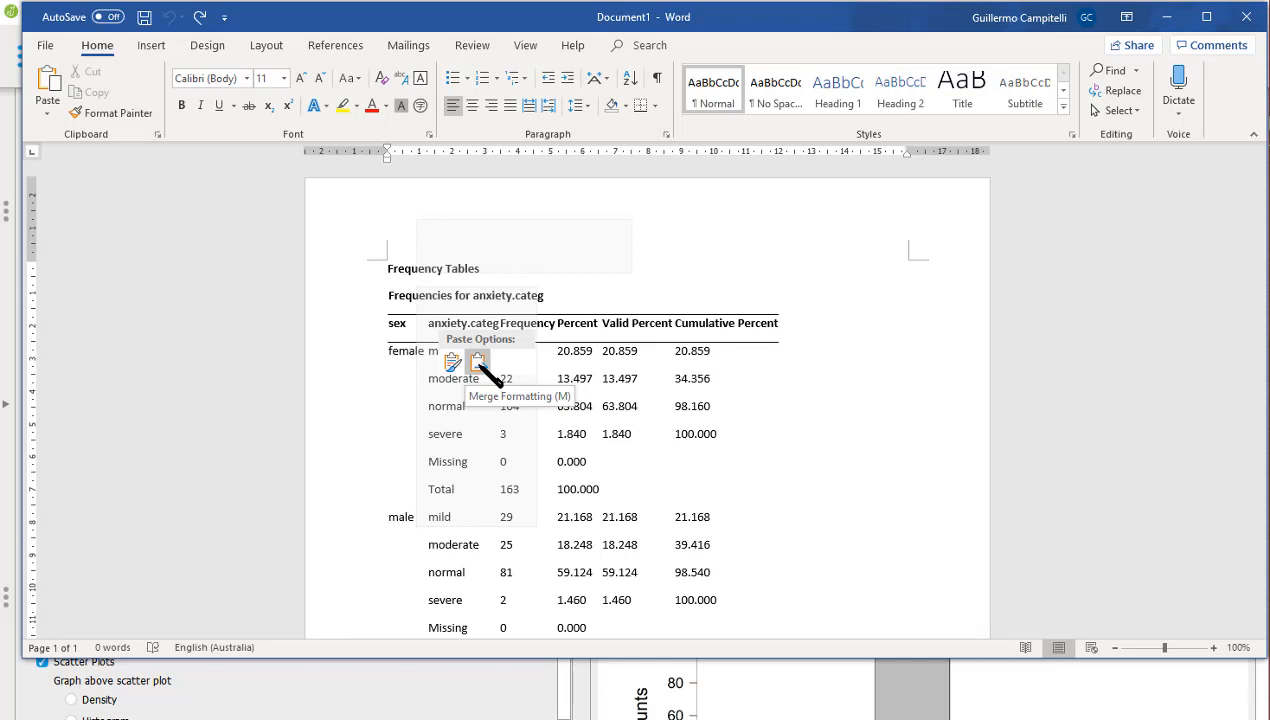
pyautogui.click(457, 367)
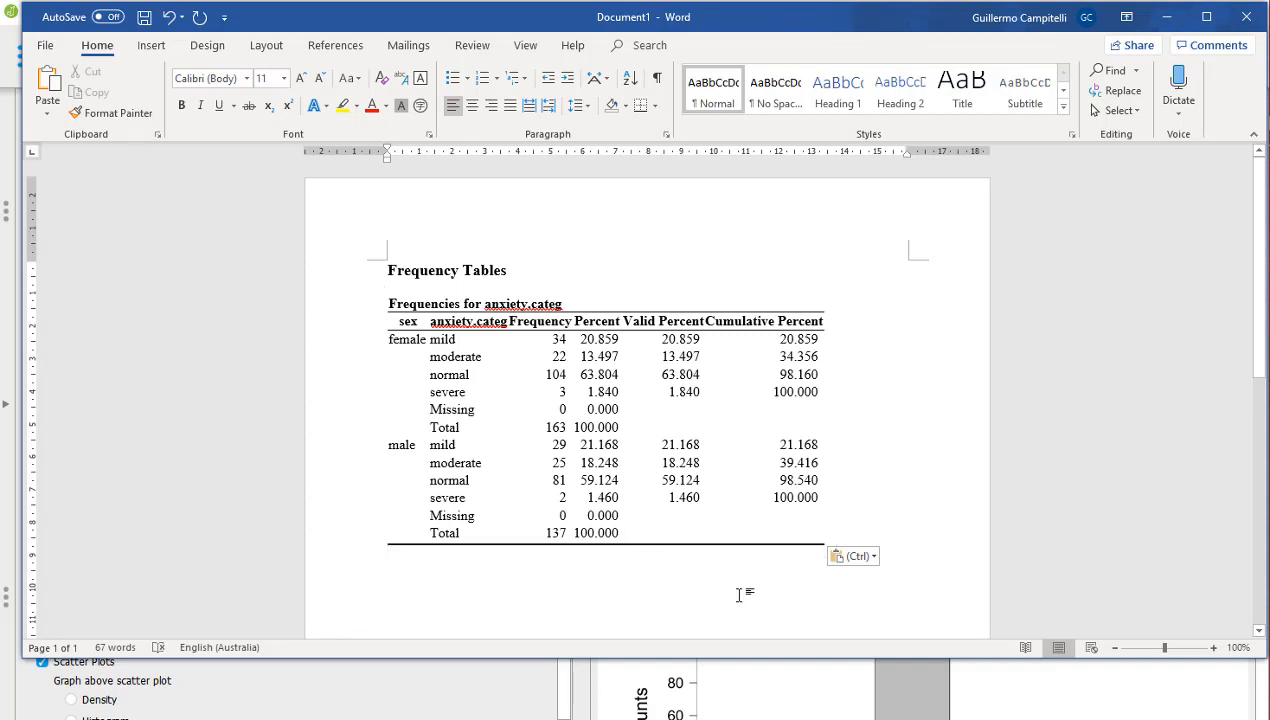
# Step: Switch back to JASP and copy the whole Distribution Plots section for anxiety.categ
pyautogui.scroll(-5, 738, 493)
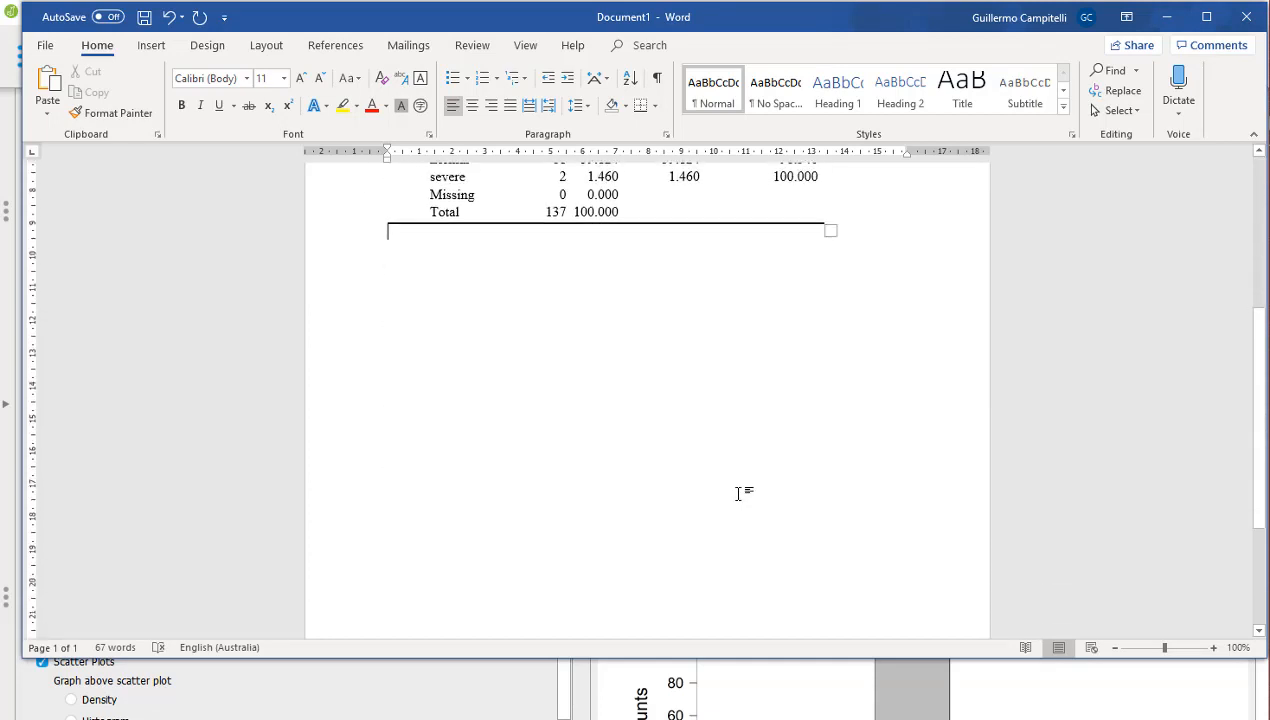
pyautogui.scroll(-2, 728, 530)
pyautogui.click(471, 696)
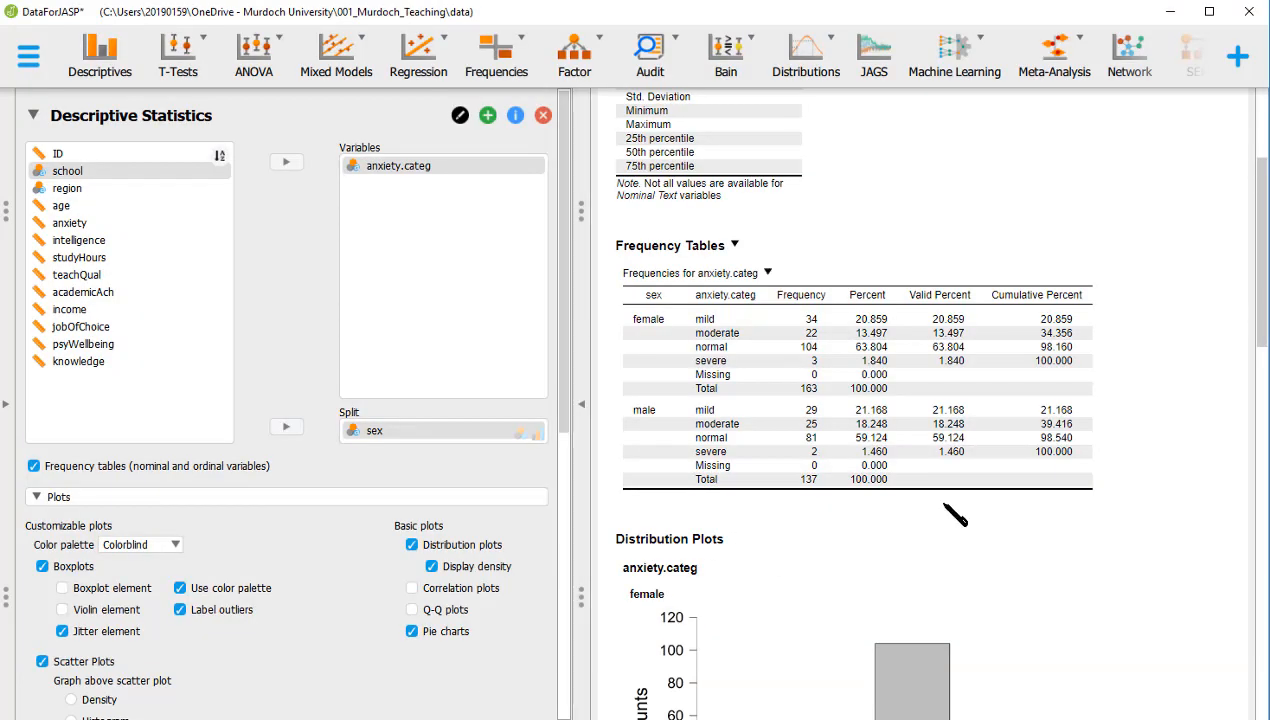
pyautogui.scroll(-5, 955, 515)
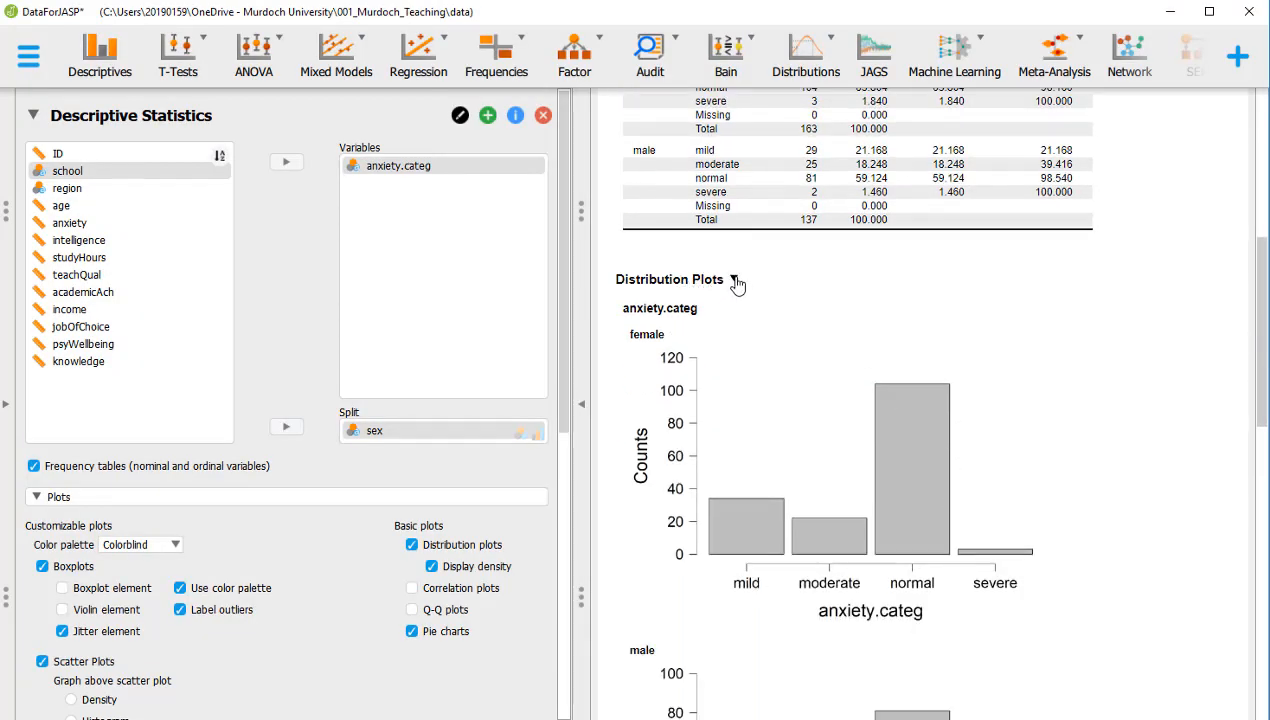
pyautogui.click(735, 282)
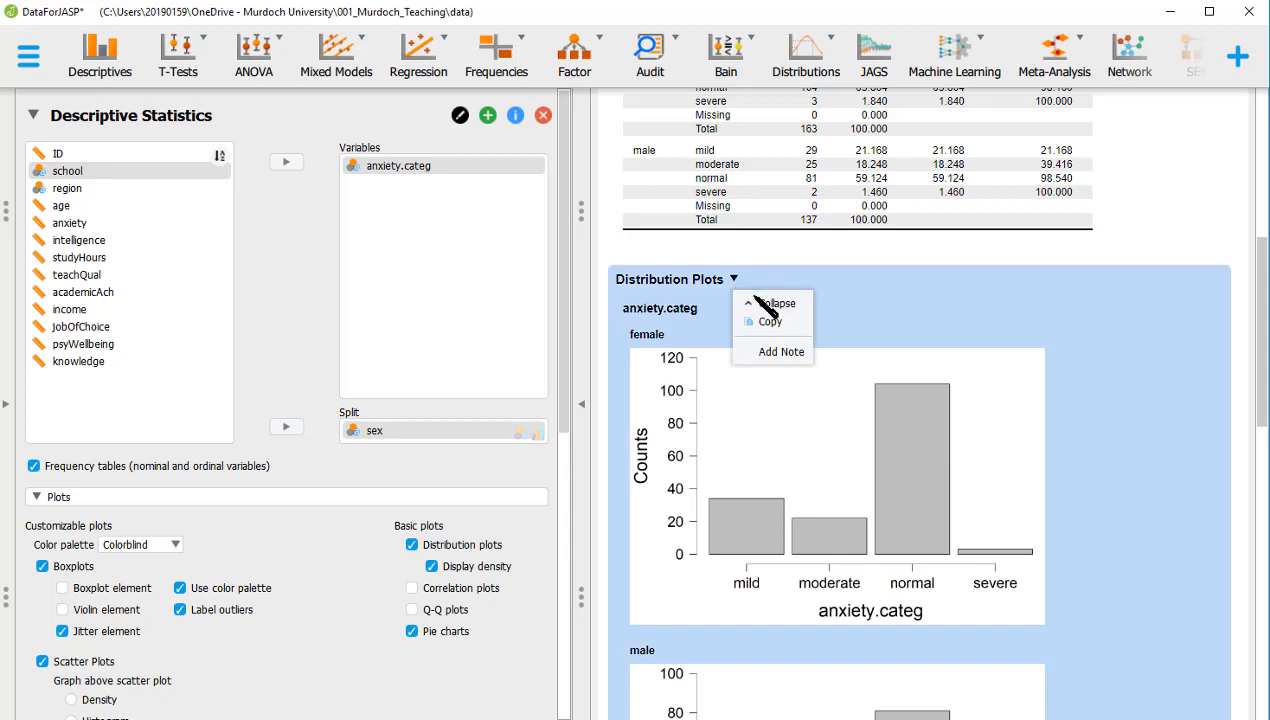
pyautogui.click(770, 322)
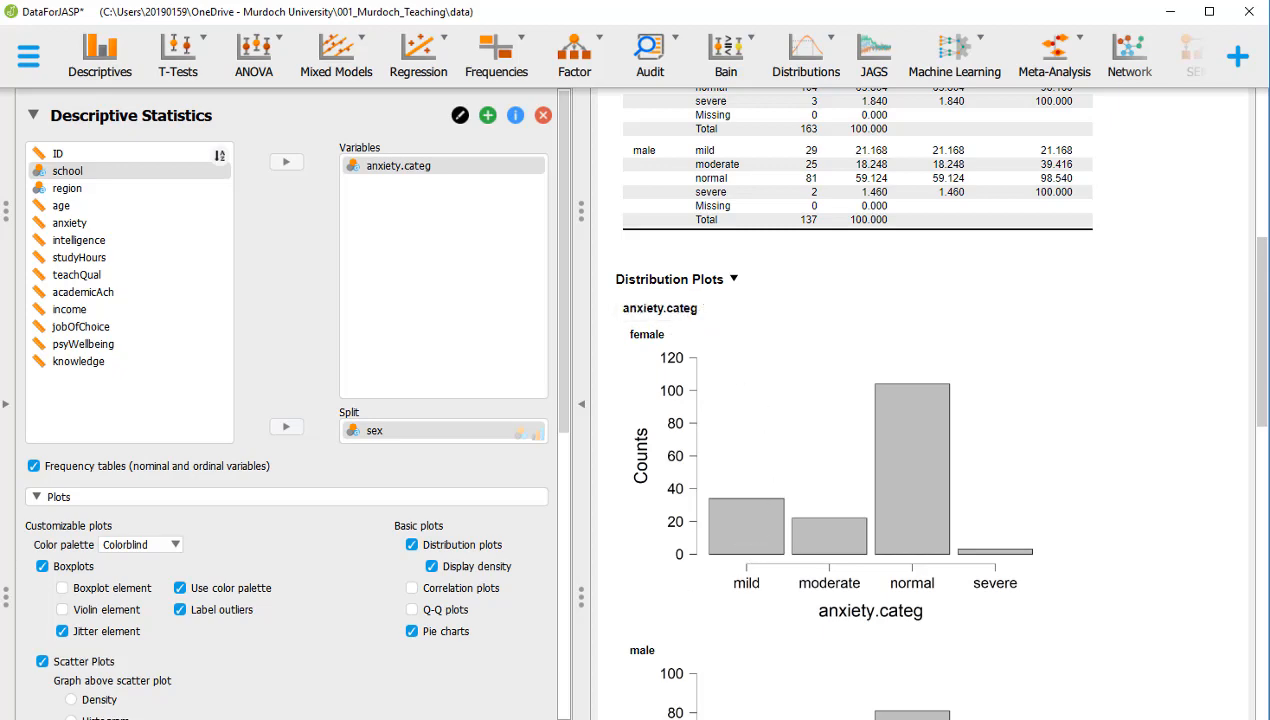
# Step: Switch to Word and paste the distribution plots below the frequency table
pyautogui.hotkey('alt', 'Tab')
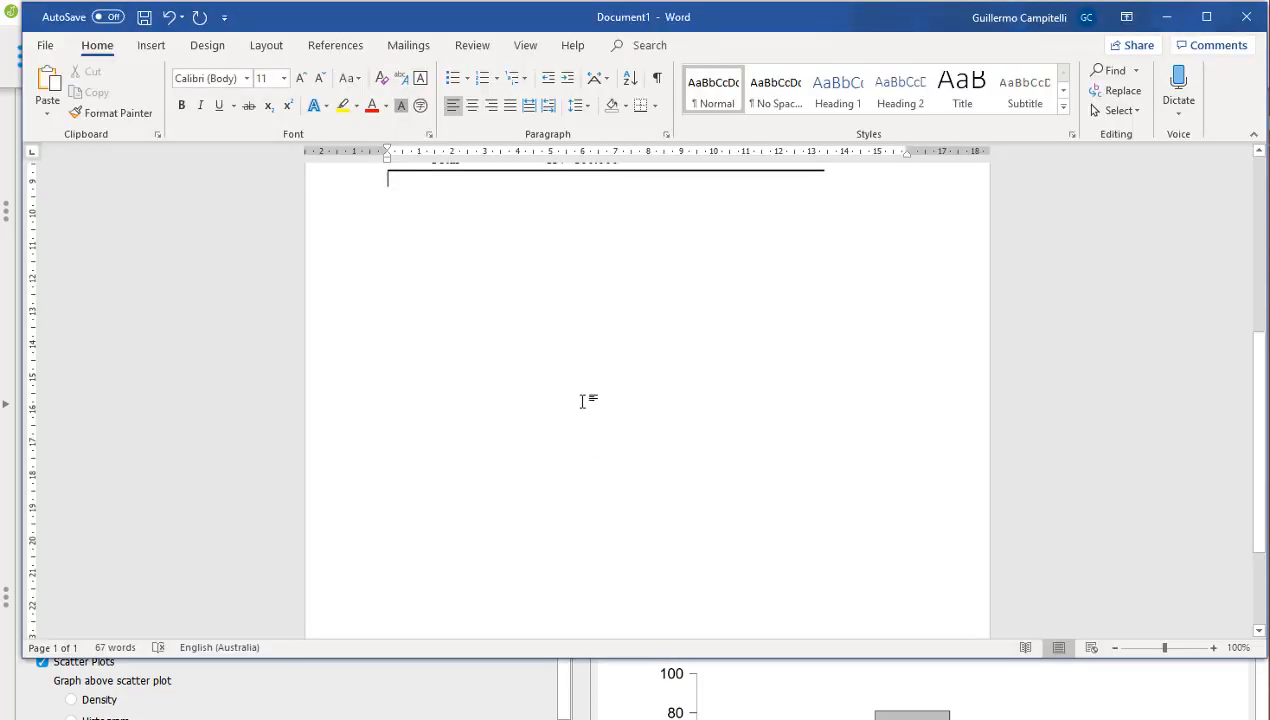
pyautogui.rightClick(406, 268)
pyautogui.click(443, 344)
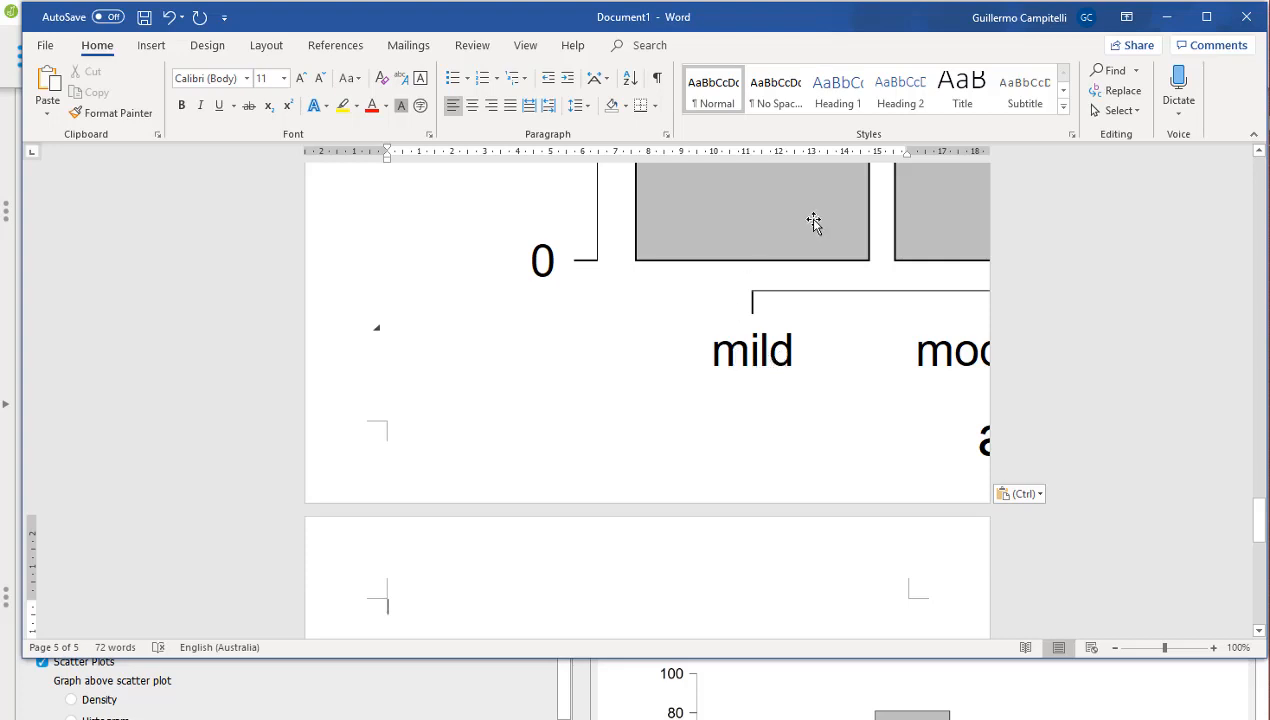
# Step: Shrink the pasted male distribution plot proportionally to about 13.5 cm wide so that it fits within the page margins
pyautogui.click(814, 221)
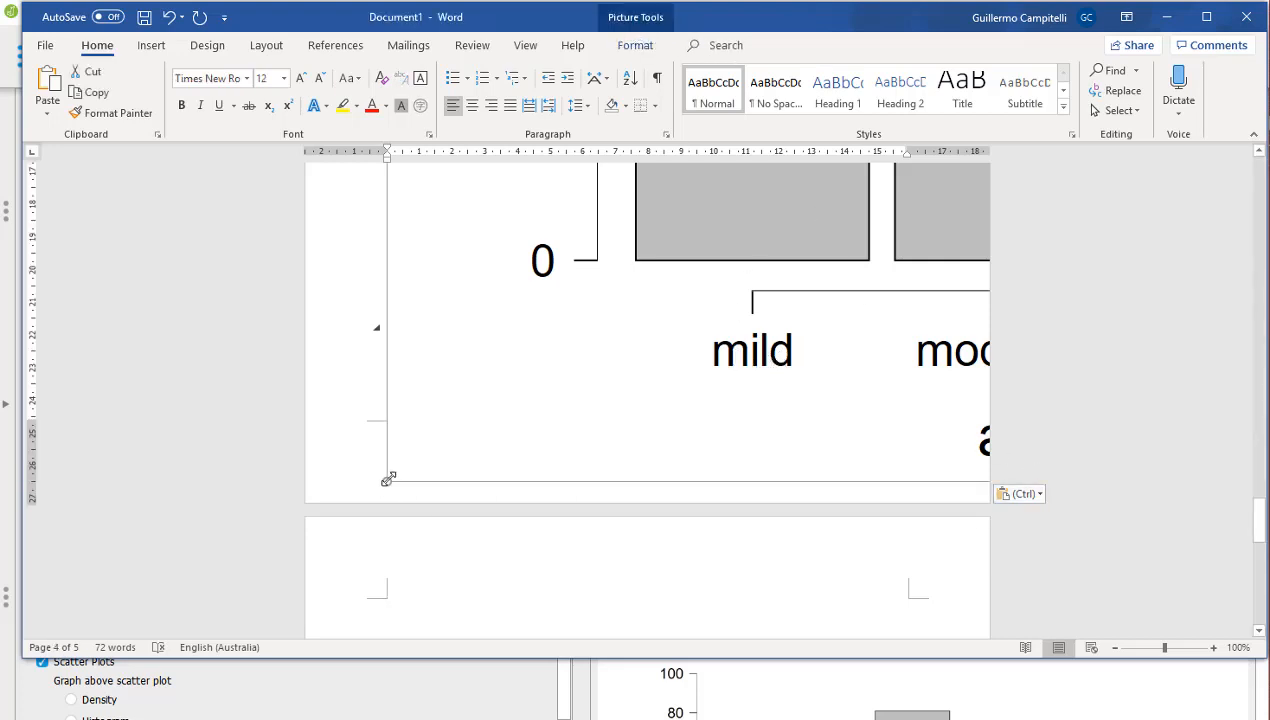
pyautogui.moveTo(386, 480); pyautogui.dragTo(697, 275)
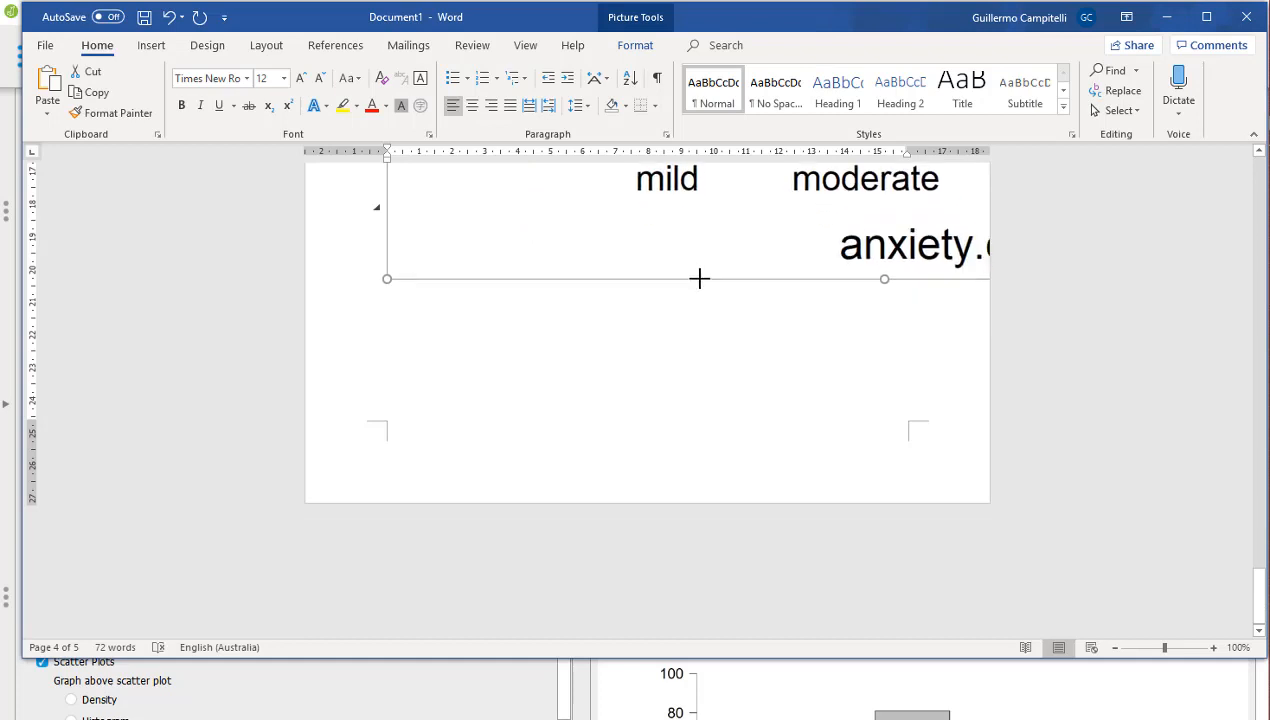
pyautogui.scroll(-5, 610, 437)
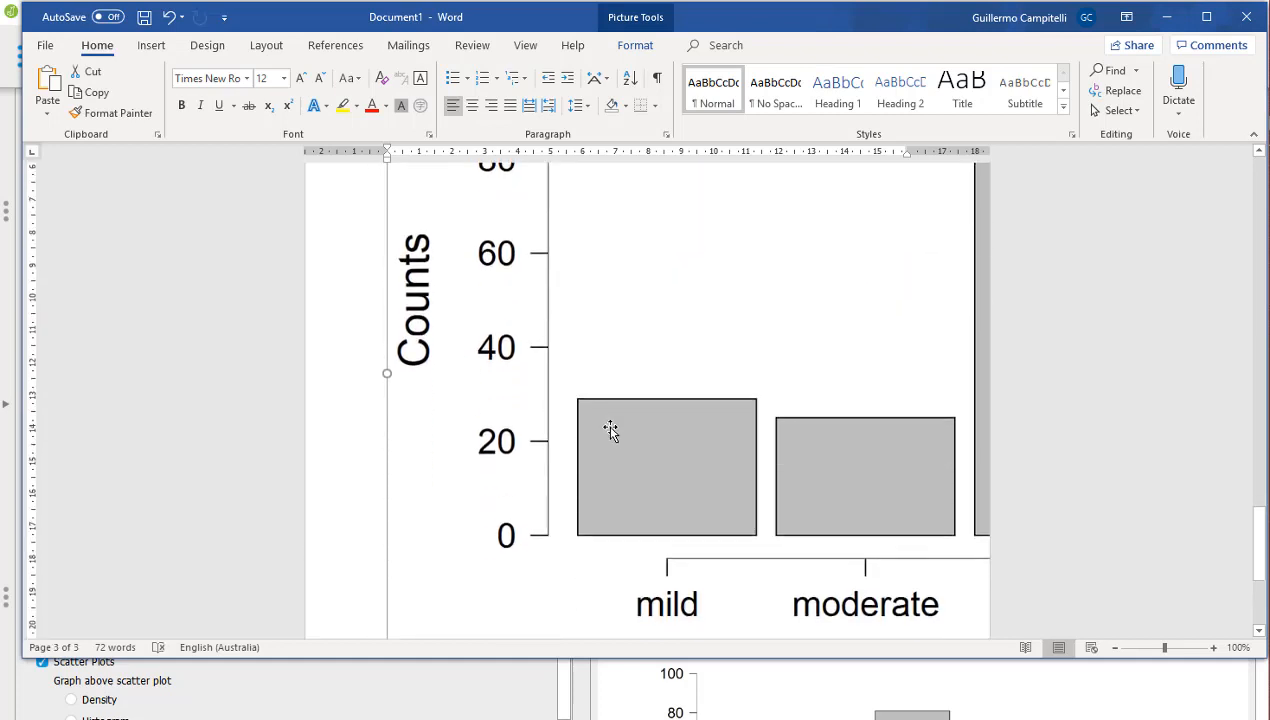
pyautogui.moveTo(381, 581); pyautogui.dragTo(740, 215)
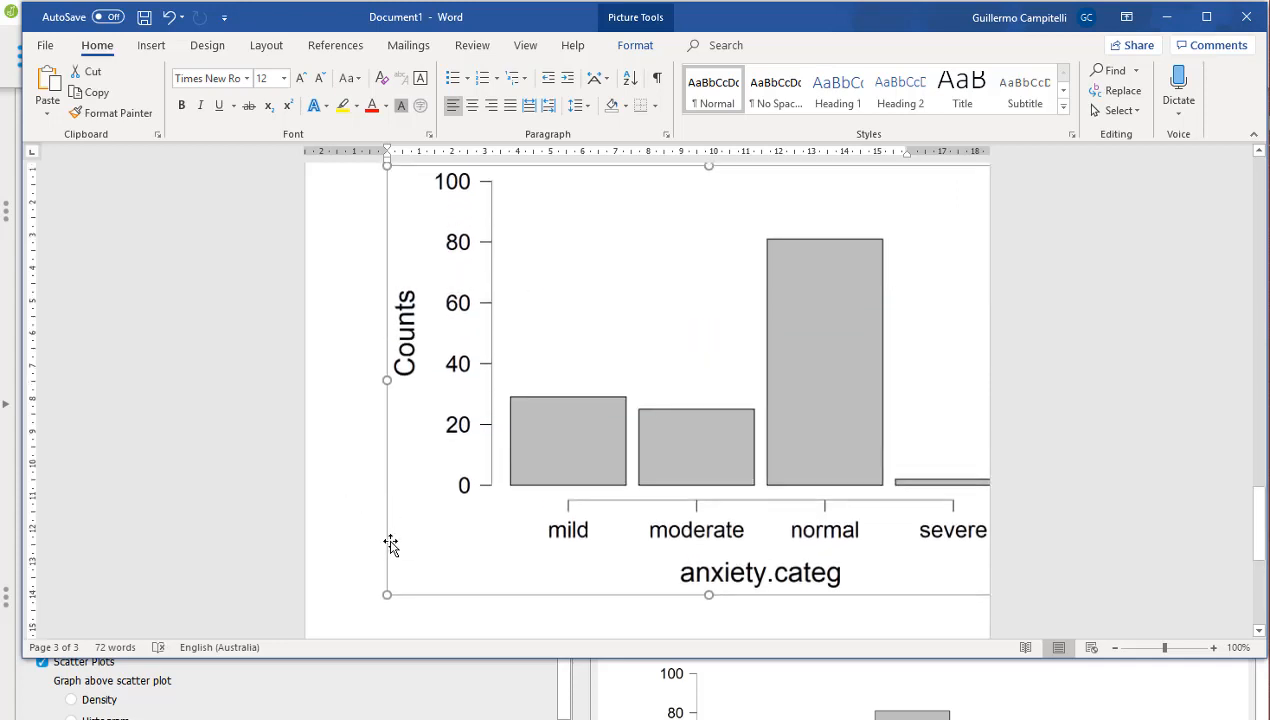
pyautogui.moveTo(387, 593); pyautogui.dragTo(583, 384)
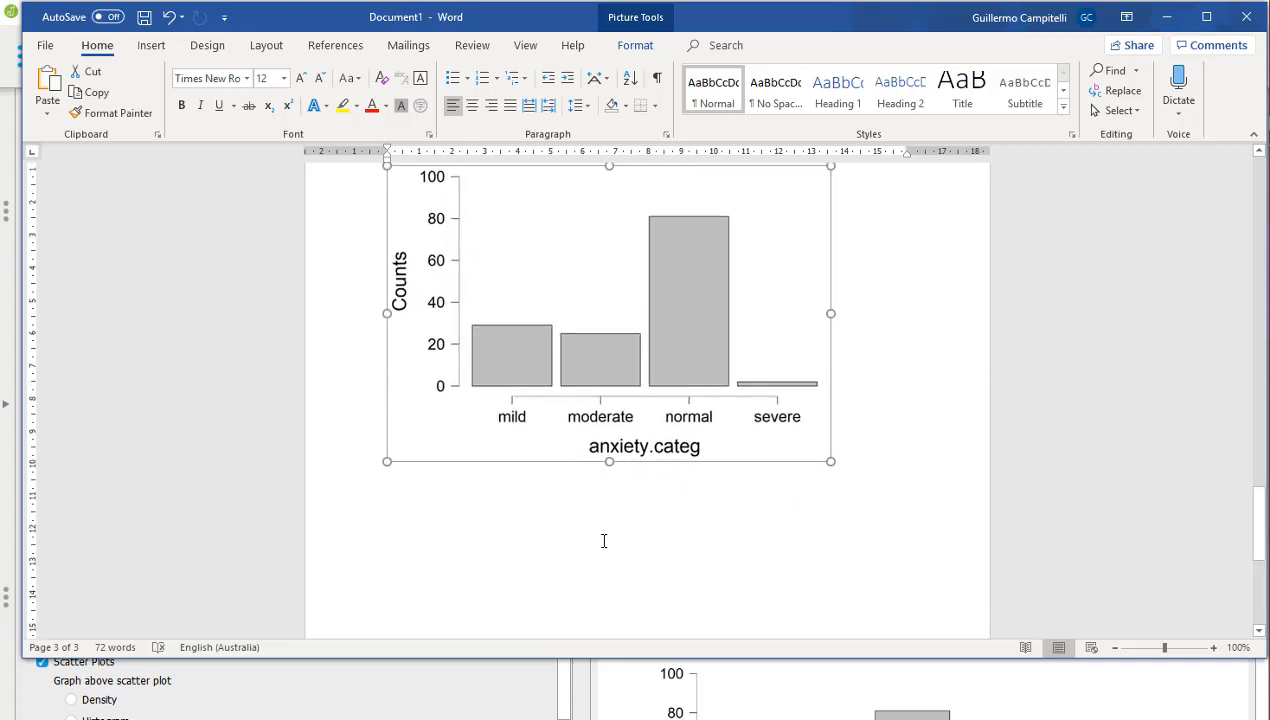
pyautogui.click(600, 538)
# Step: Check the resized male plot on its page, and minimise Word to return to JASP
pyautogui.scroll(3, 605, 537)
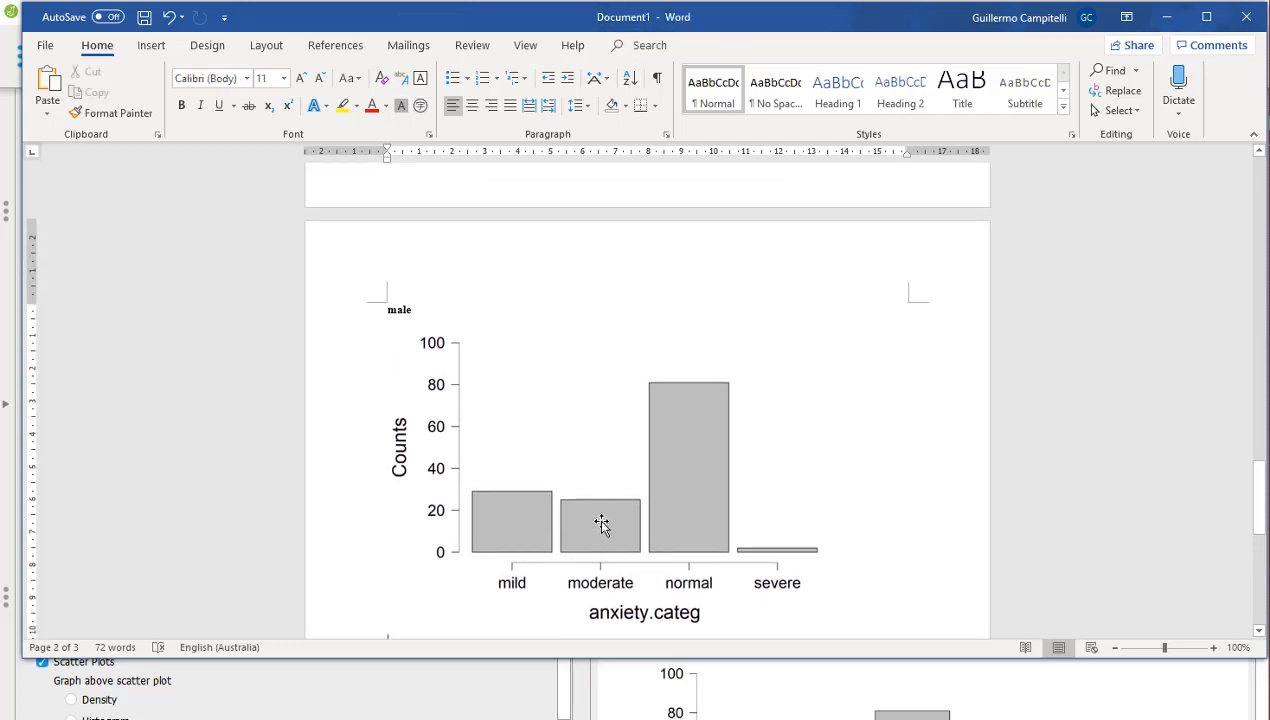
pyautogui.scroll(-7, 605, 530)
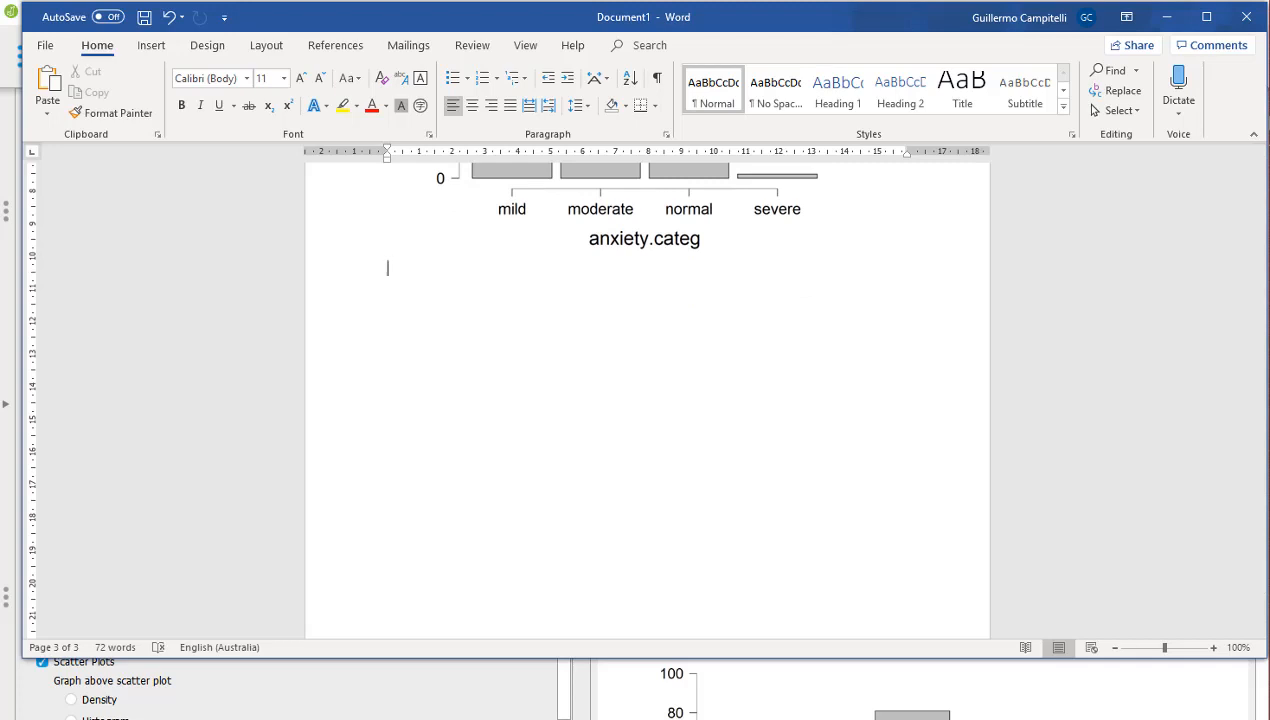
pyautogui.click(1166, 17)
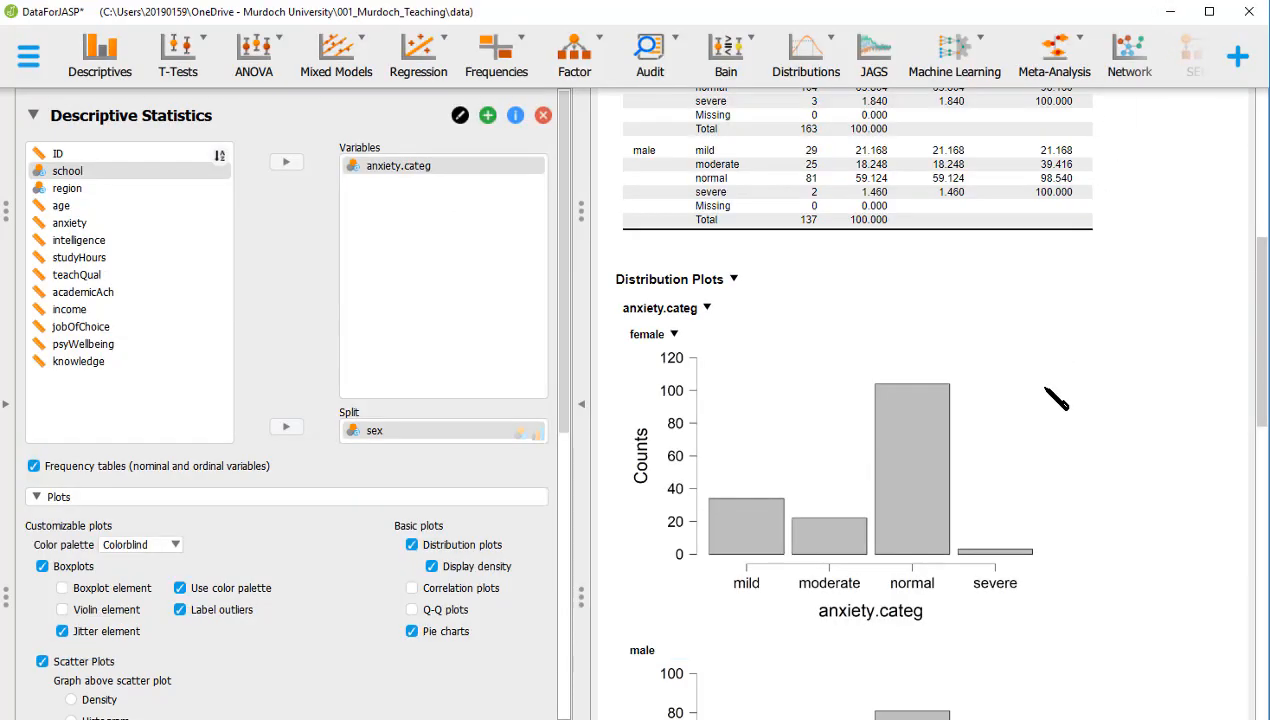